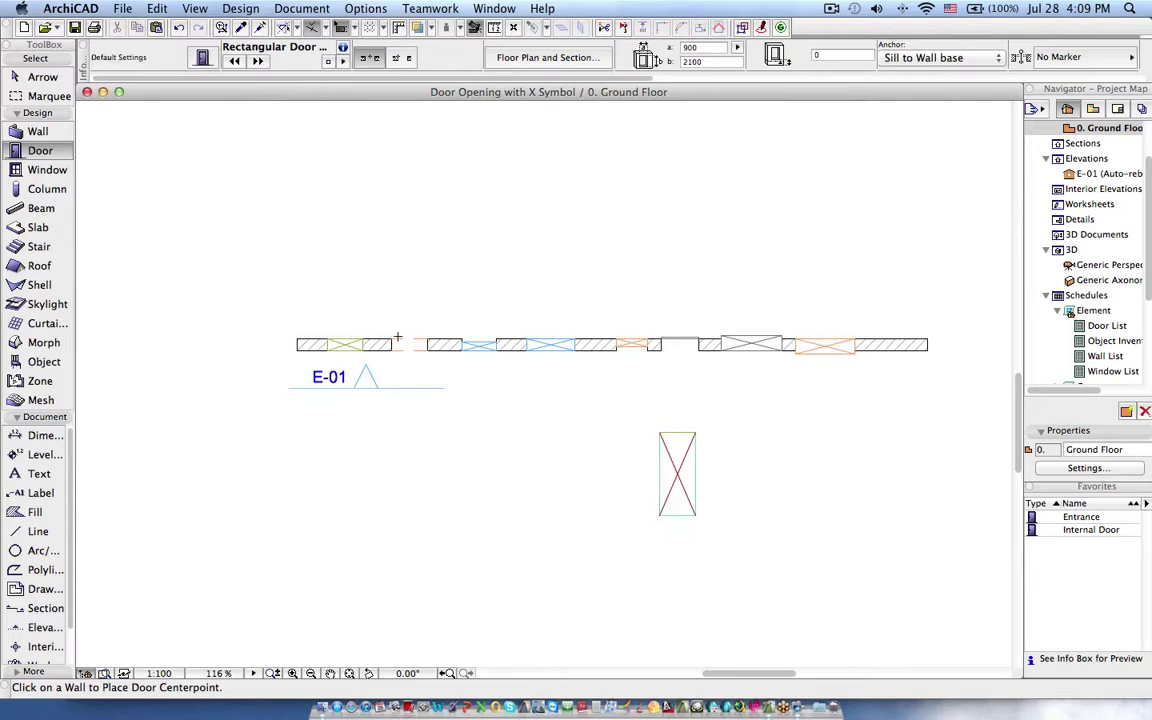
Open the elevation of the E-01 marker from the floor plan and examine its two door openings.
scroll(394, 343, up, 2)
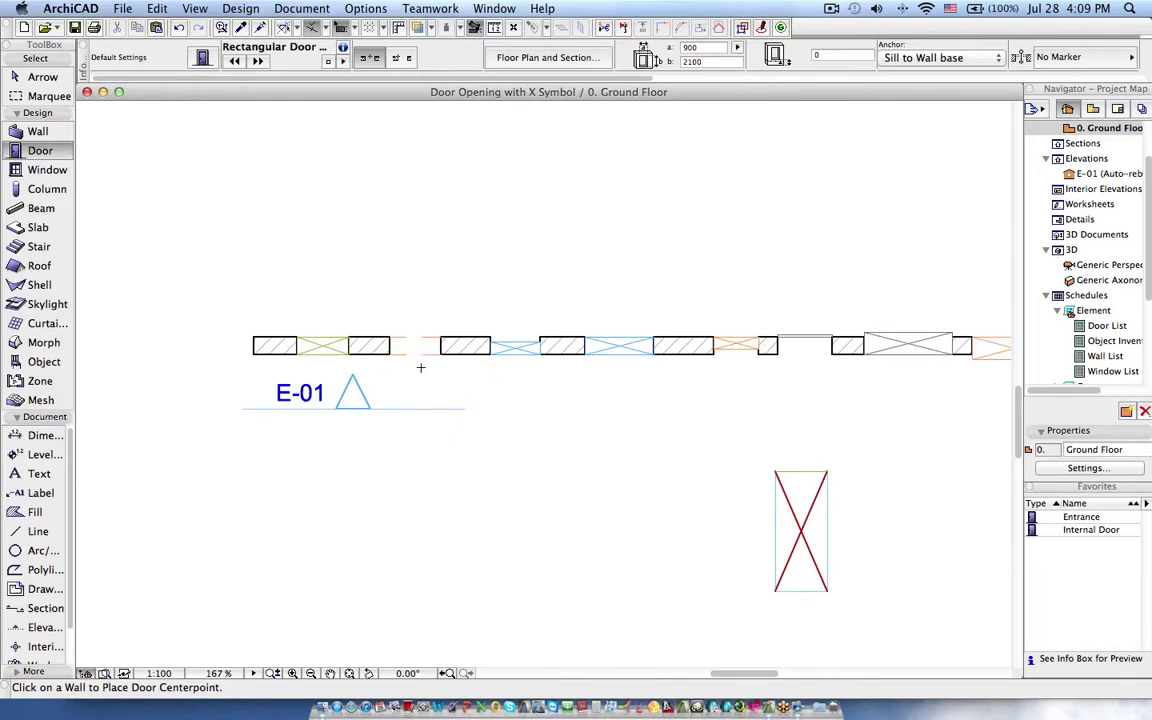
scroll(420, 368, up, 1)
scroll(420, 368, up, 1)
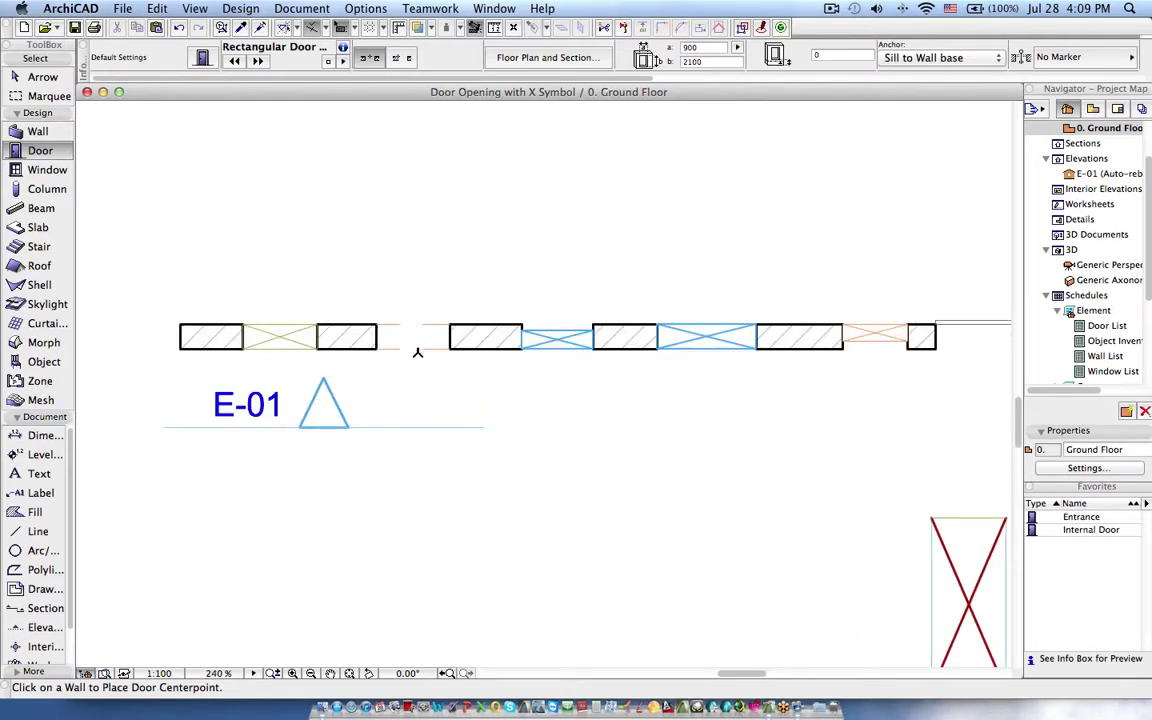
shift+click(380, 428)
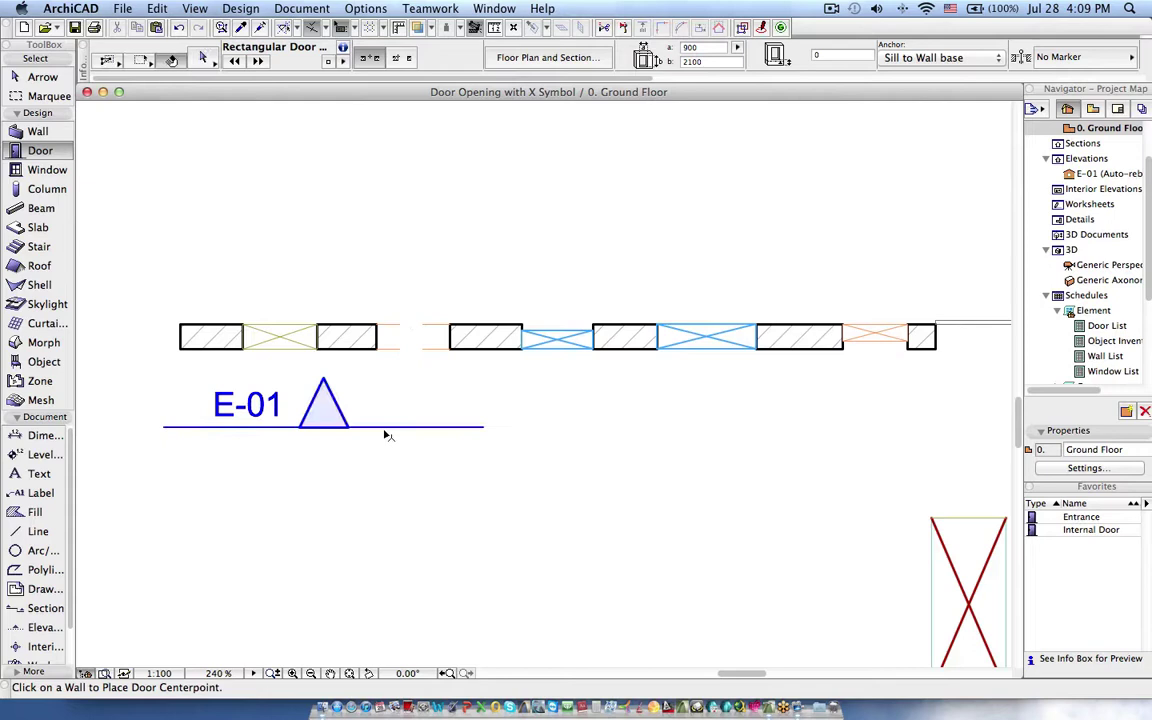
right_click(390, 432)
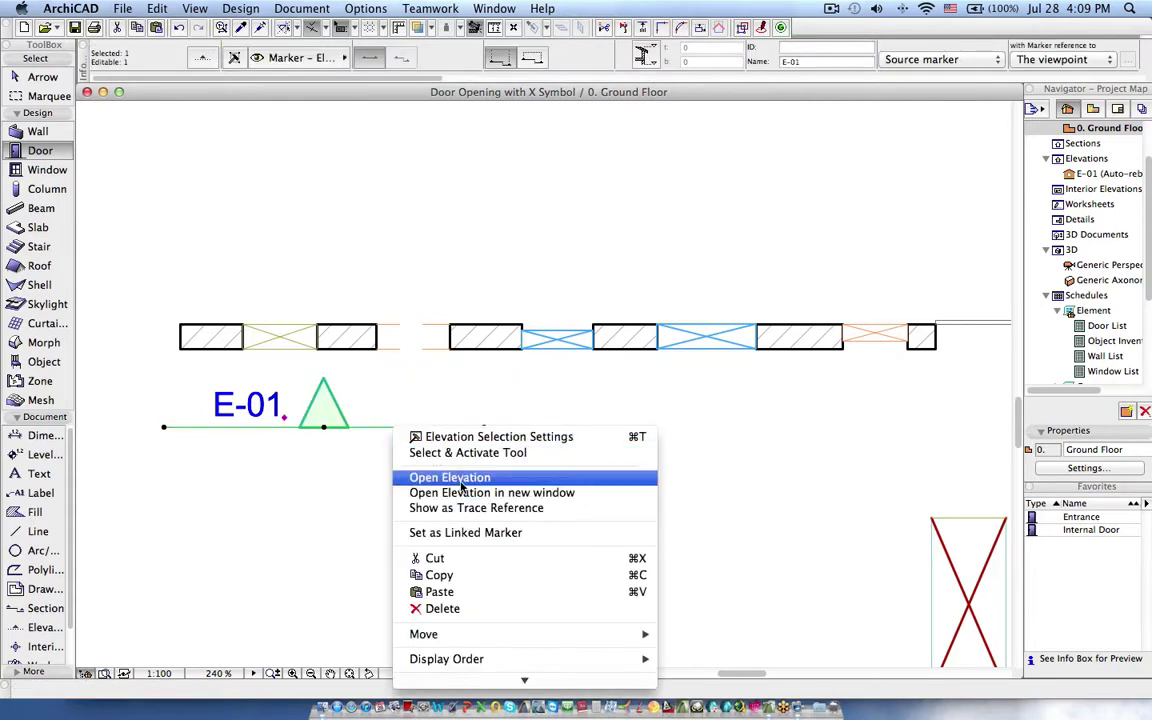
click(458, 477)
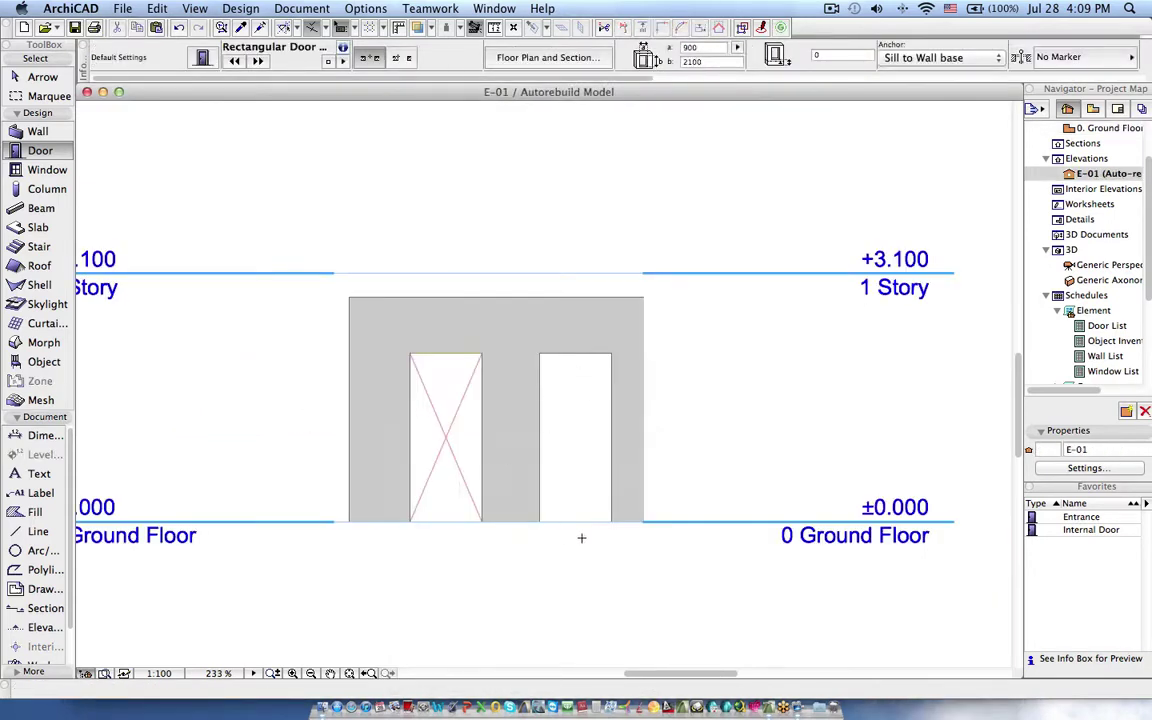
scroll(478, 531, up, 2)
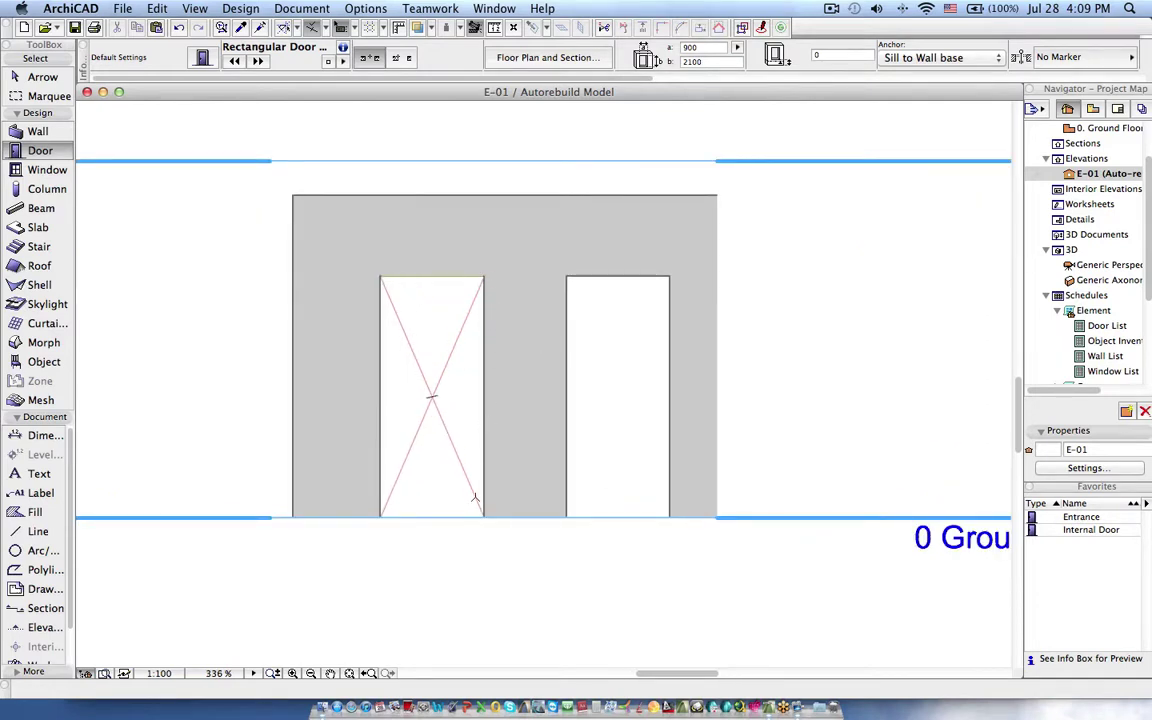
Return to the ground floor plan, clear the selection and select the E-01 elevation marker.
key(F2)
scroll(250, 325, up, 4)
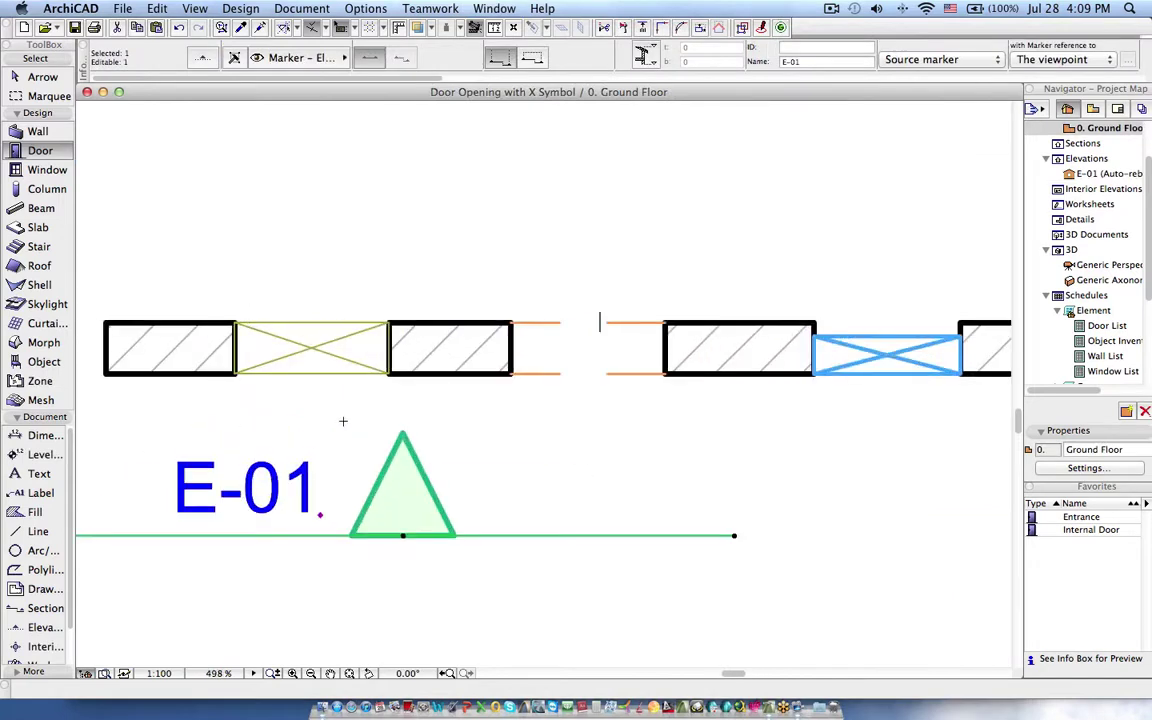
scroll(235, 420, down, 4)
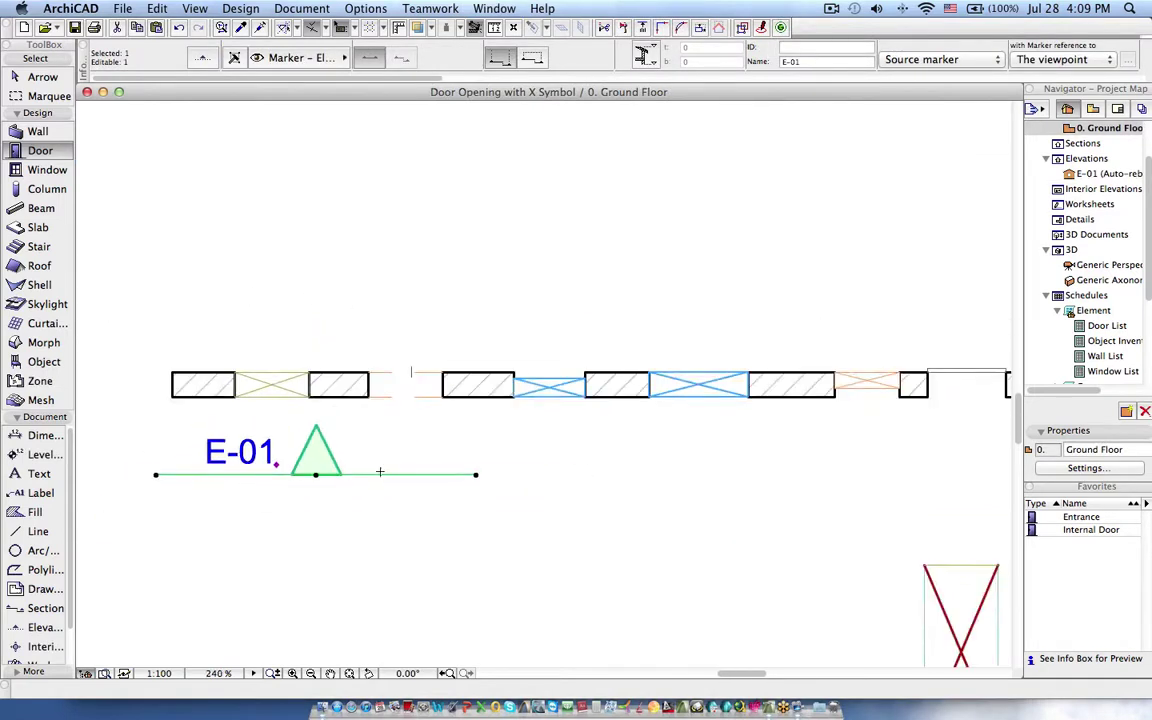
scroll(380, 471, down, 4)
key(Escape)
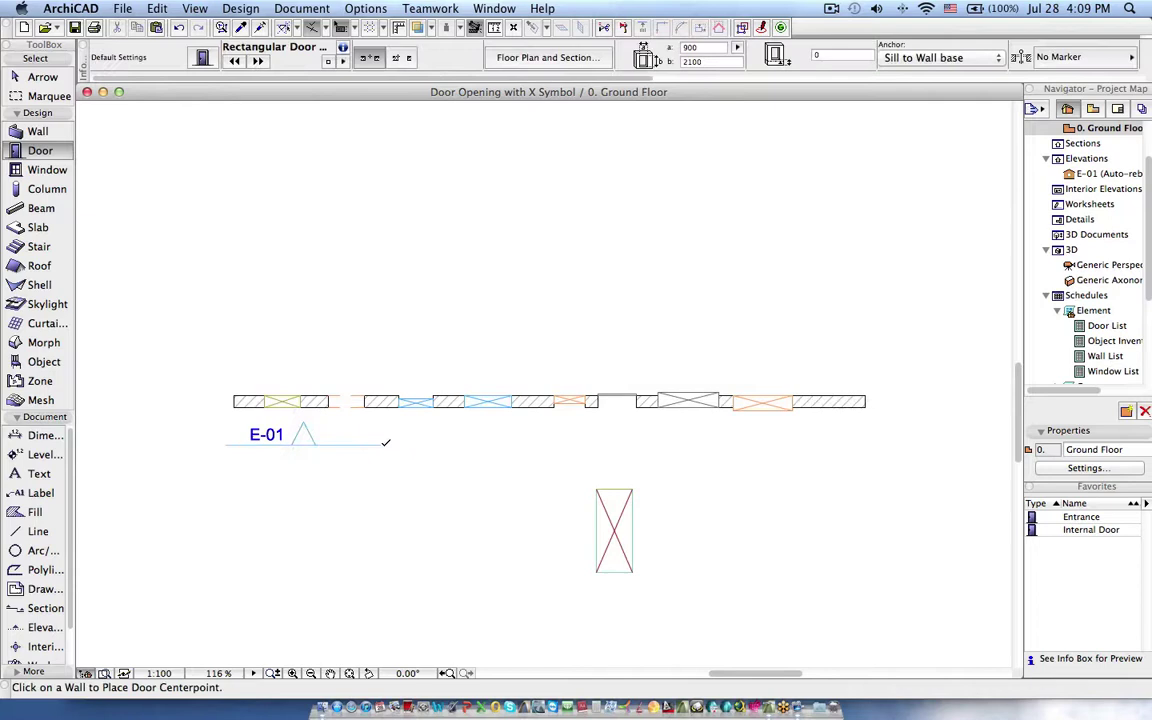
shift+click(383, 444)
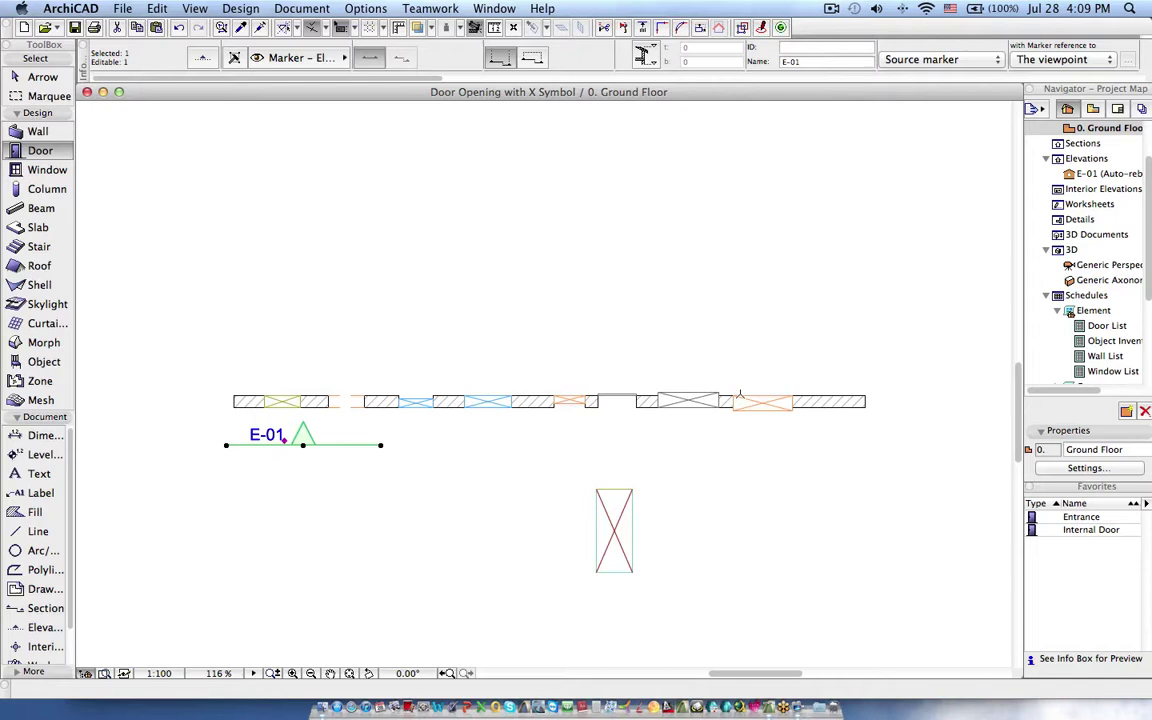
Stretch the rightmost X-marked door's width to about 918 mm, then 1119 mm, and finally about 1541 mm.
scroll(740, 394, up, 5)
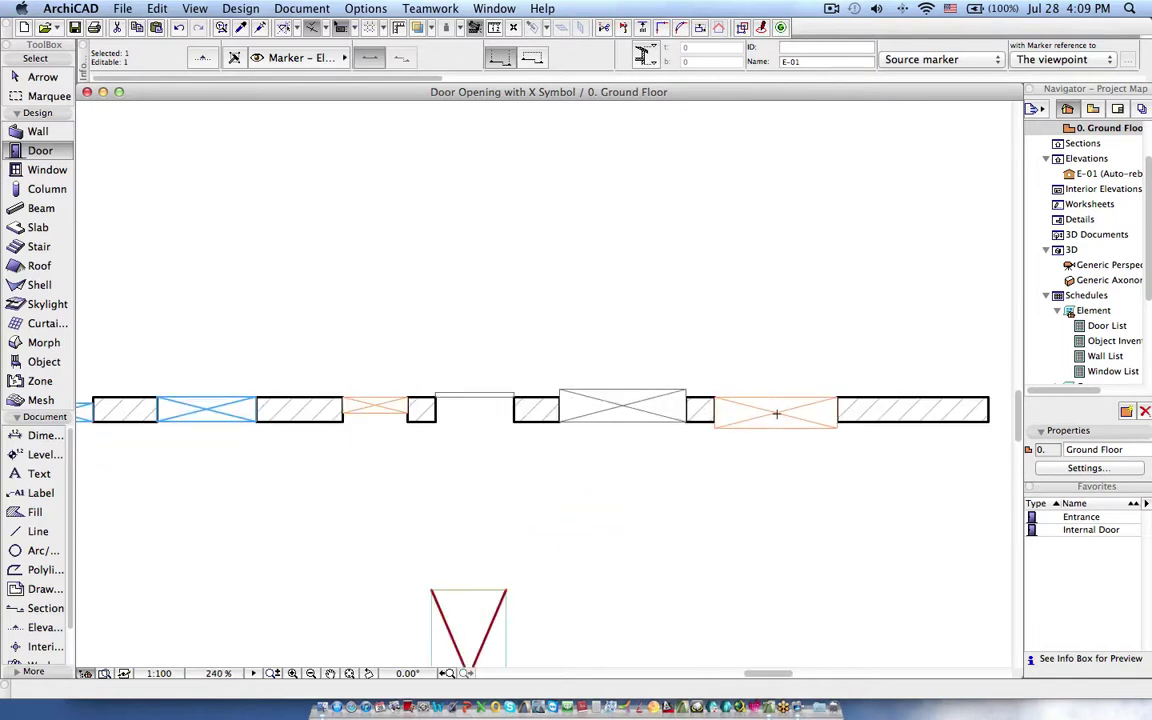
click(838, 422)
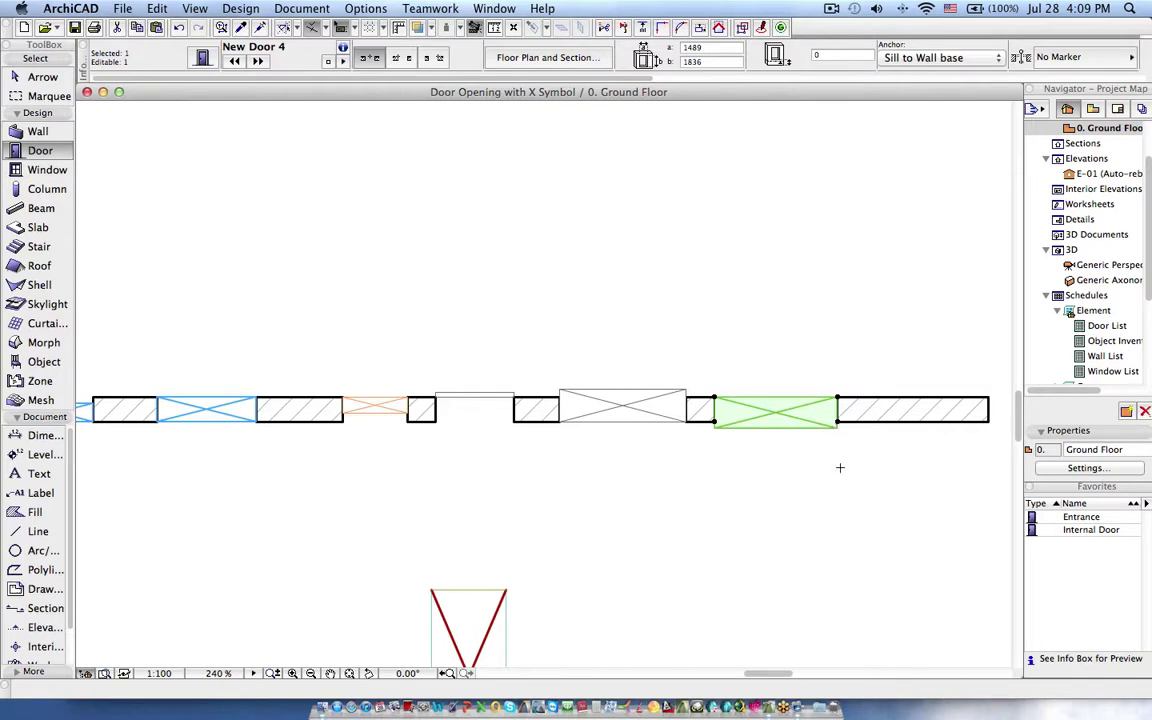
click(838, 422)
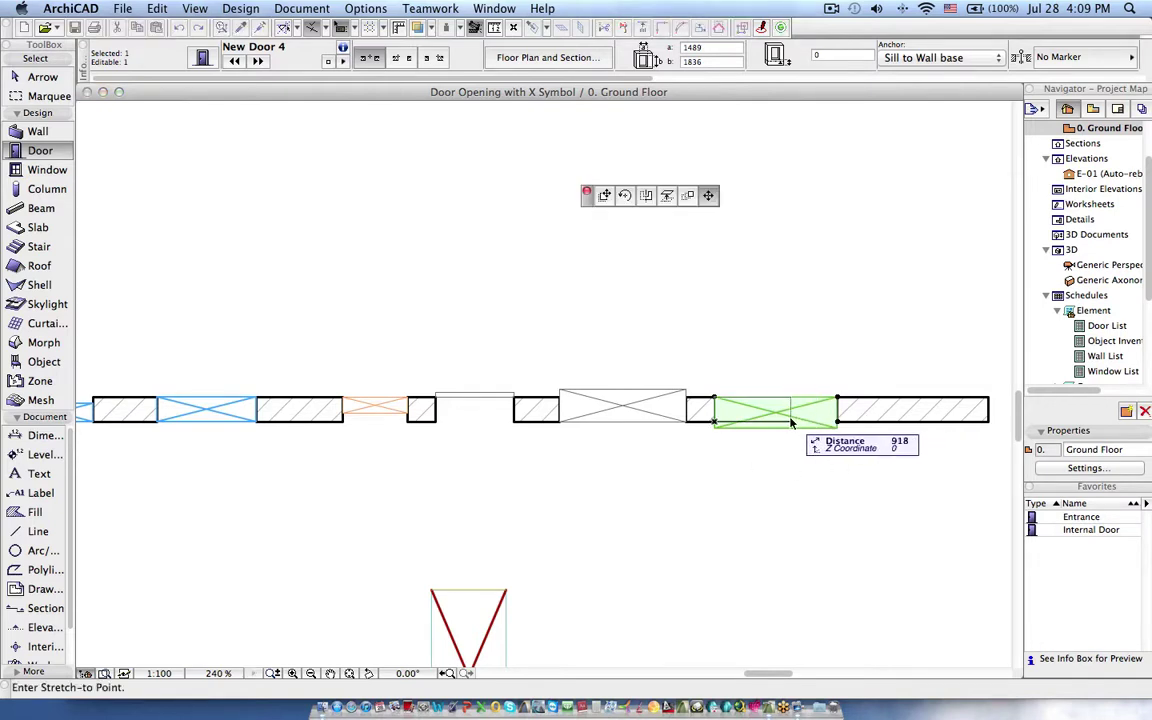
click(792, 421)
scroll(792, 420, up, 5)
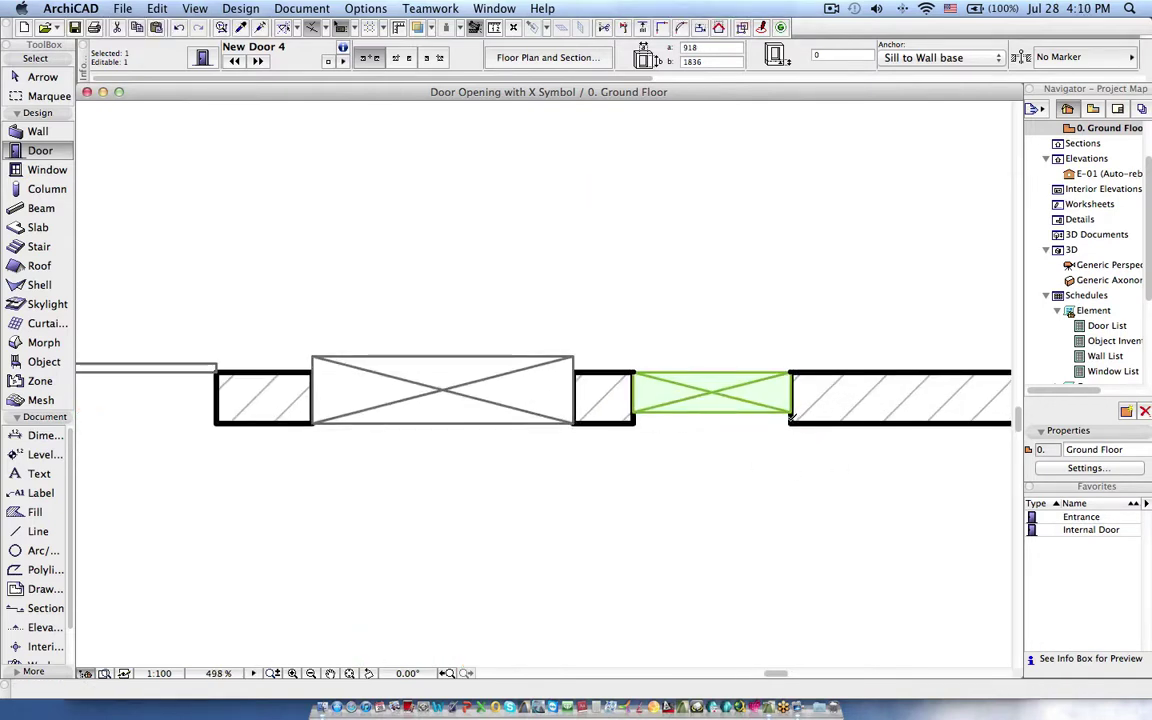
click(792, 419)
click(826, 419)
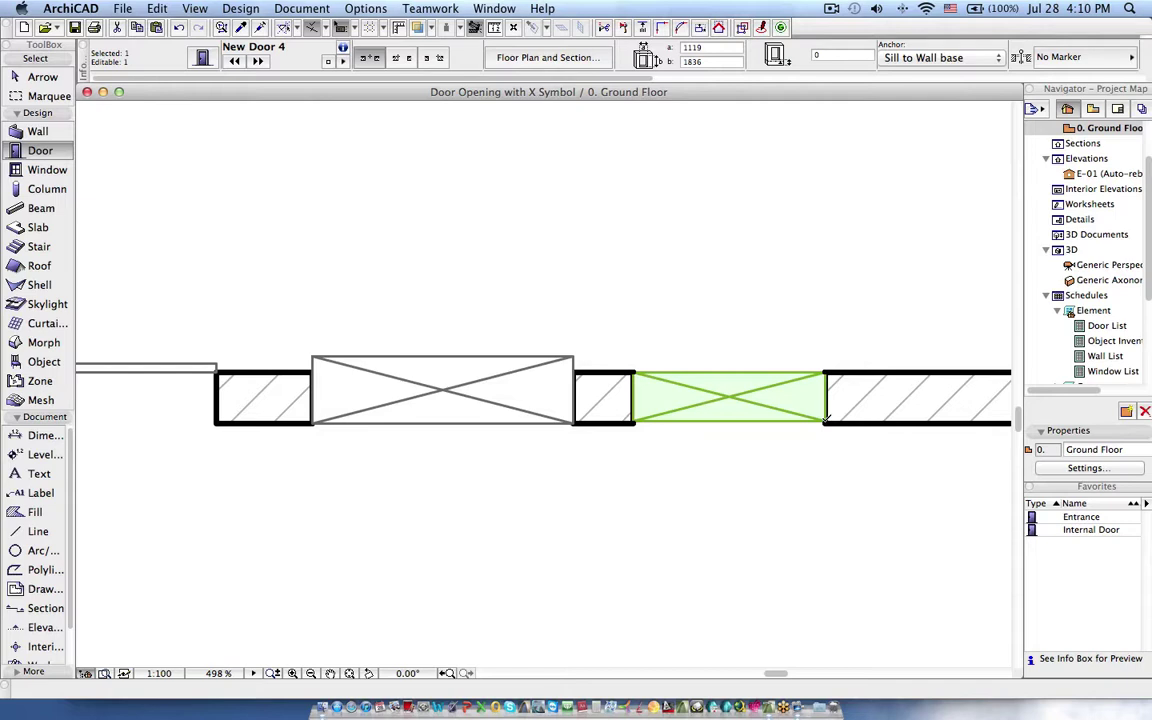
click(825, 417)
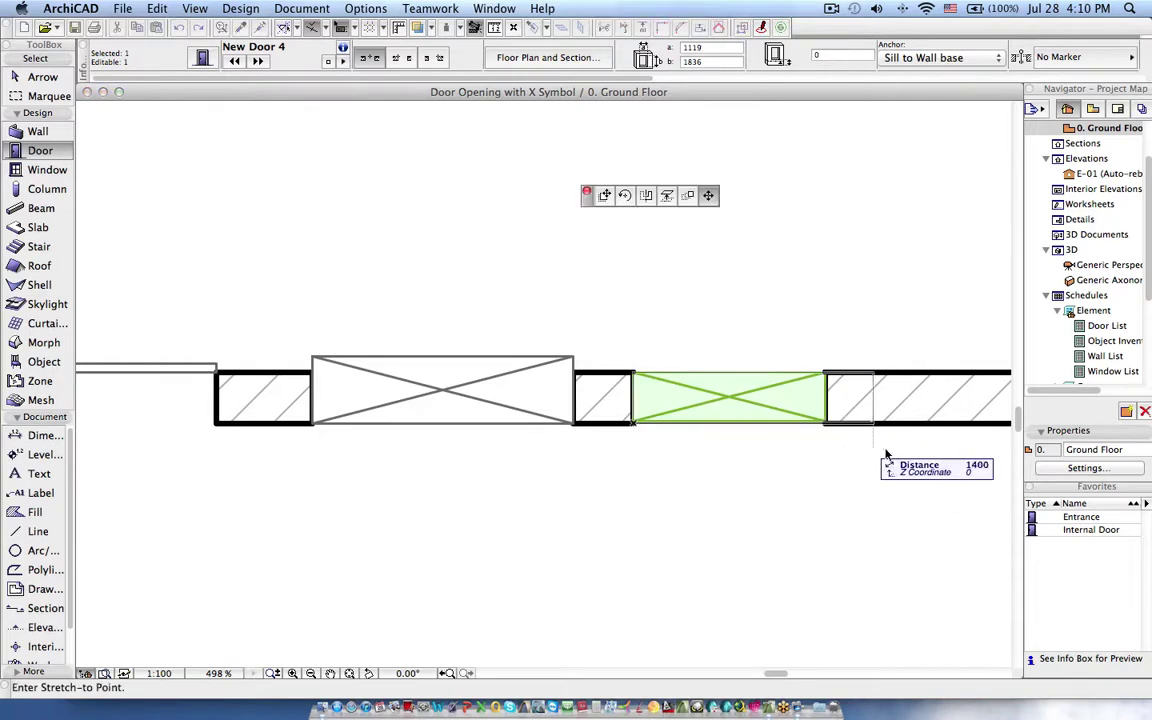
click(896, 454)
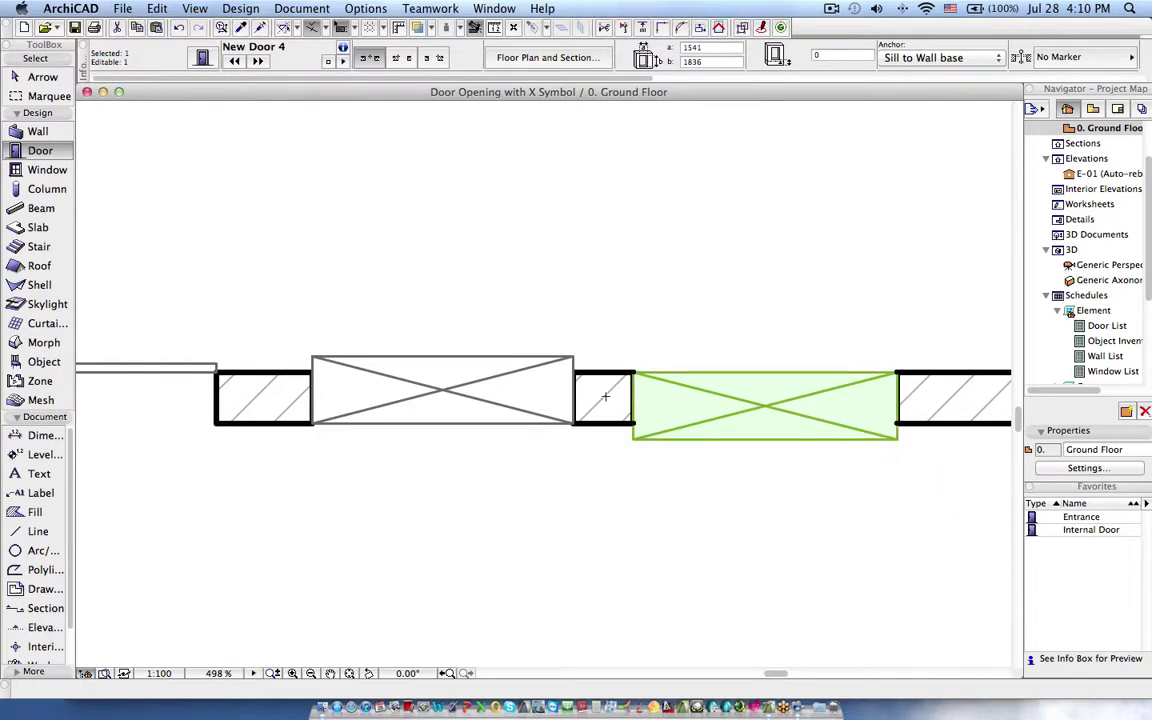
Try narrowing the door opening without an X symbol to about 324 mm wide, and undo that stretch.
scroll(566, 392, down, 5)
scroll(410, 360, up, 3)
scroll(565, 388, up, 4)
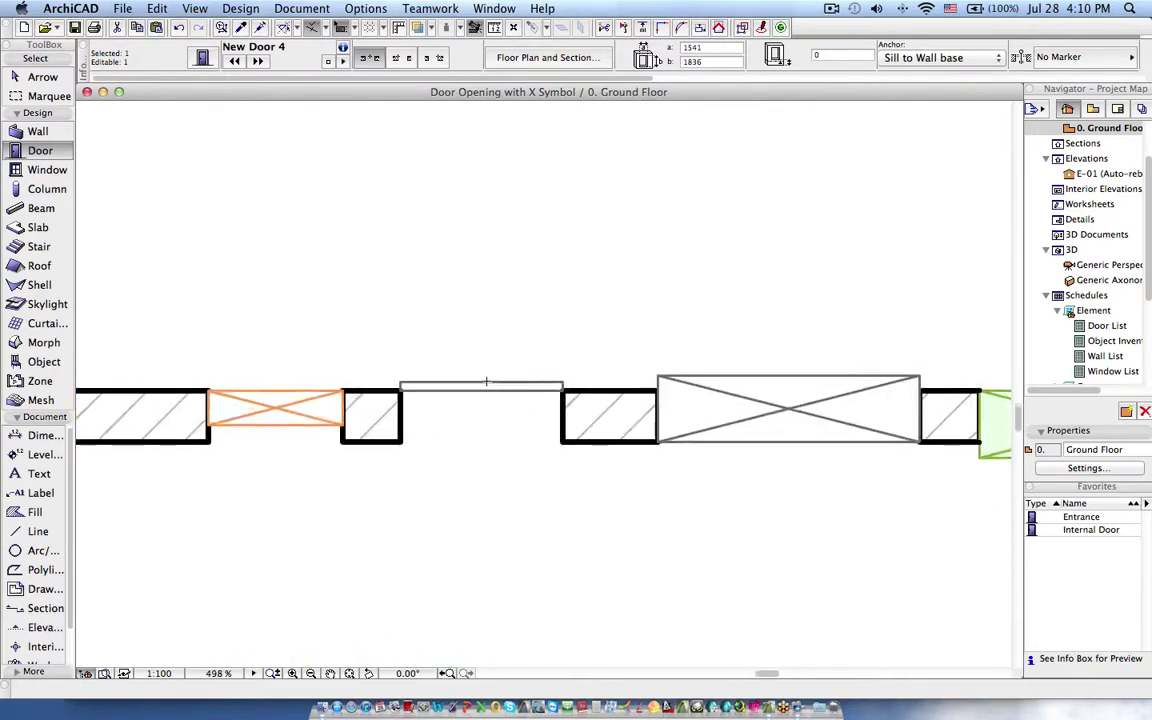
shift+click(574, 392)
click(449, 400)
click(450, 399)
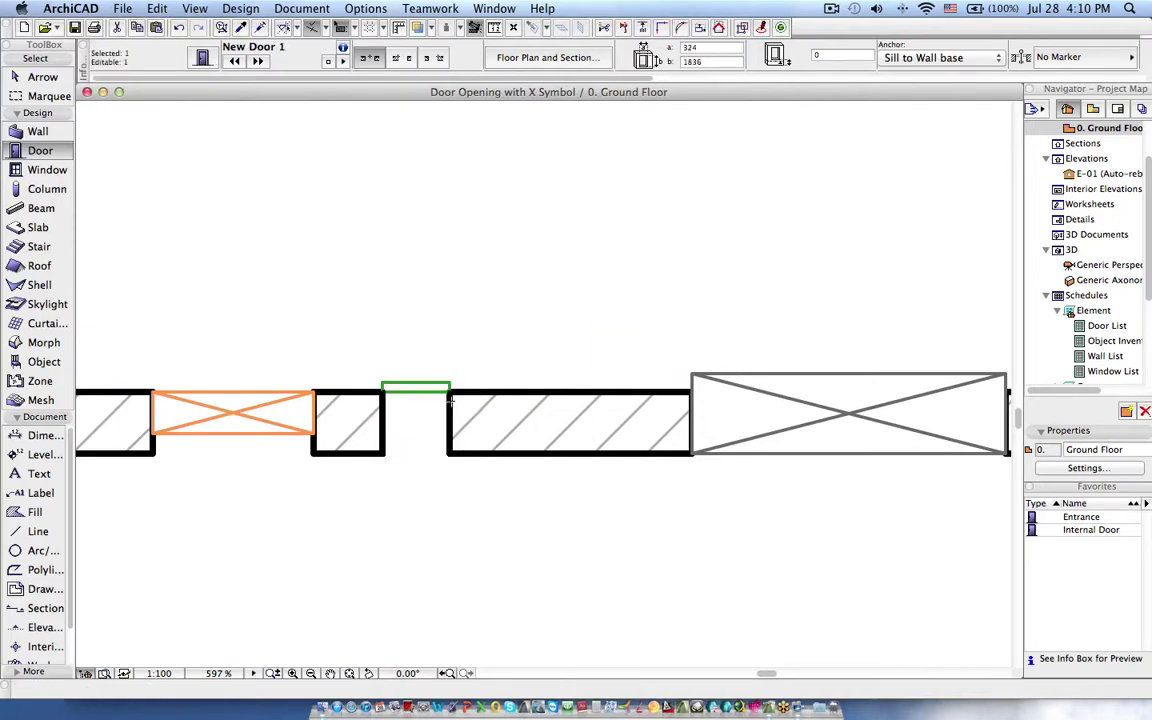
scroll(435, 398, down, 2)
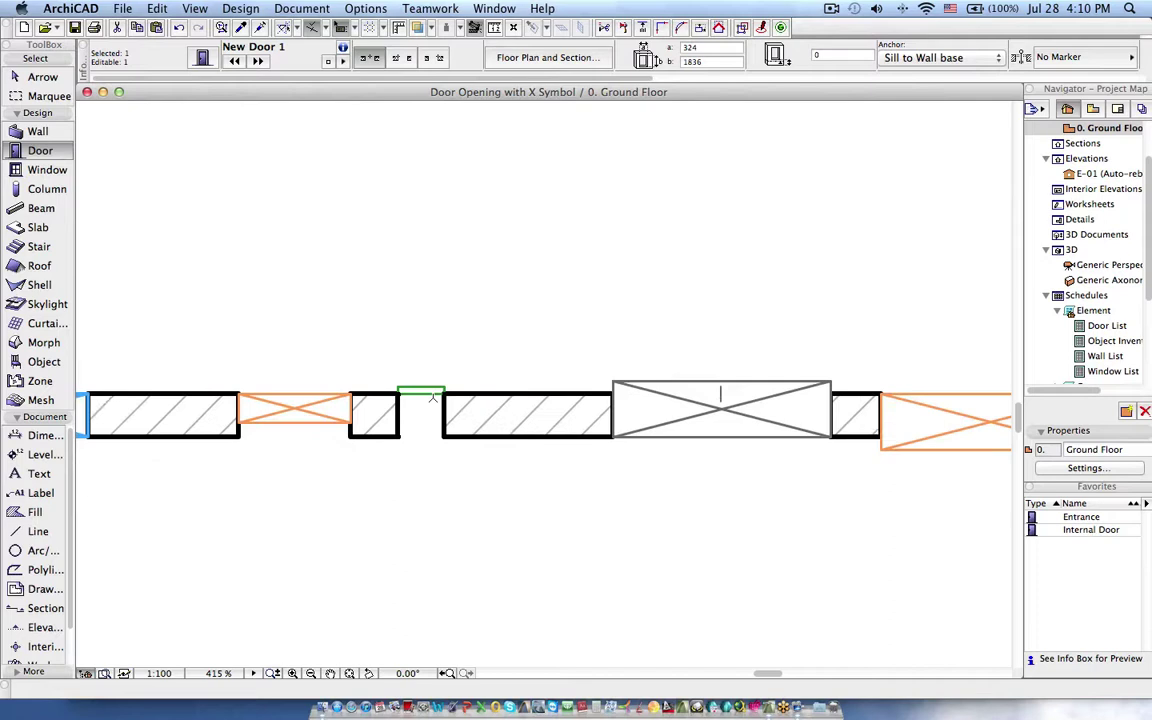
middle_drag(386, 416, 442, 394)
key(super+z)
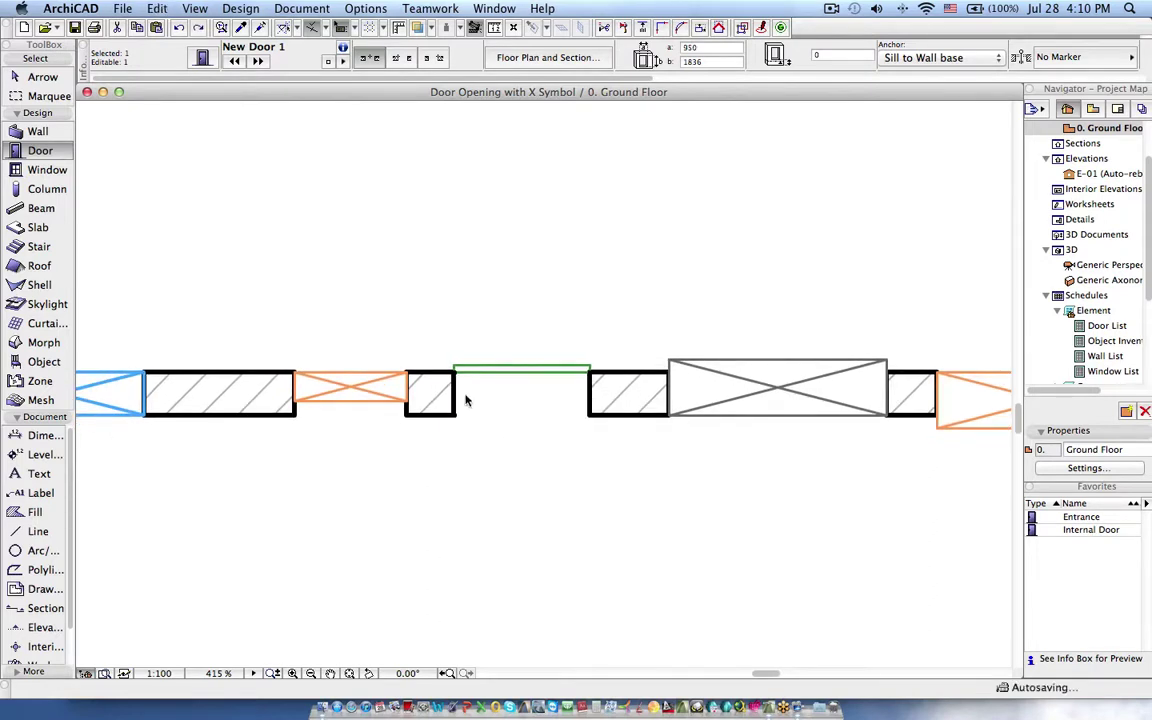
key(Escape)
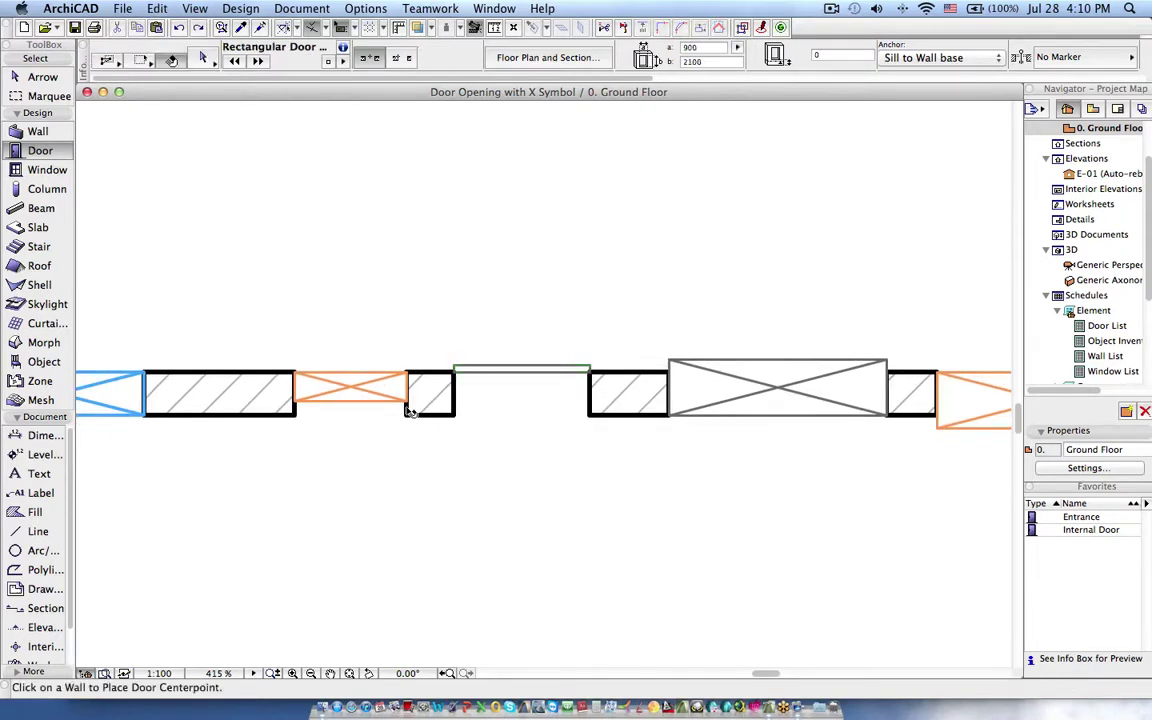
Stretch the small orange X-marked door beside the plain opening to about 1118 mm wide.
shift+click(305, 405)
click(294, 372)
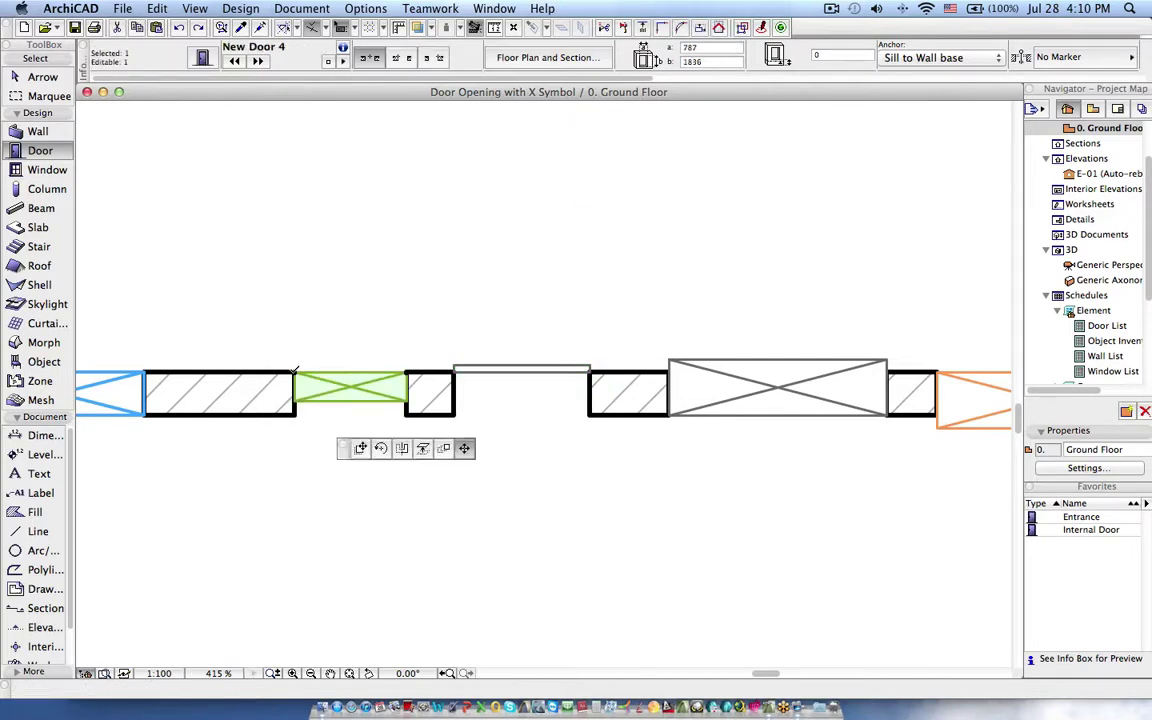
click(248, 372)
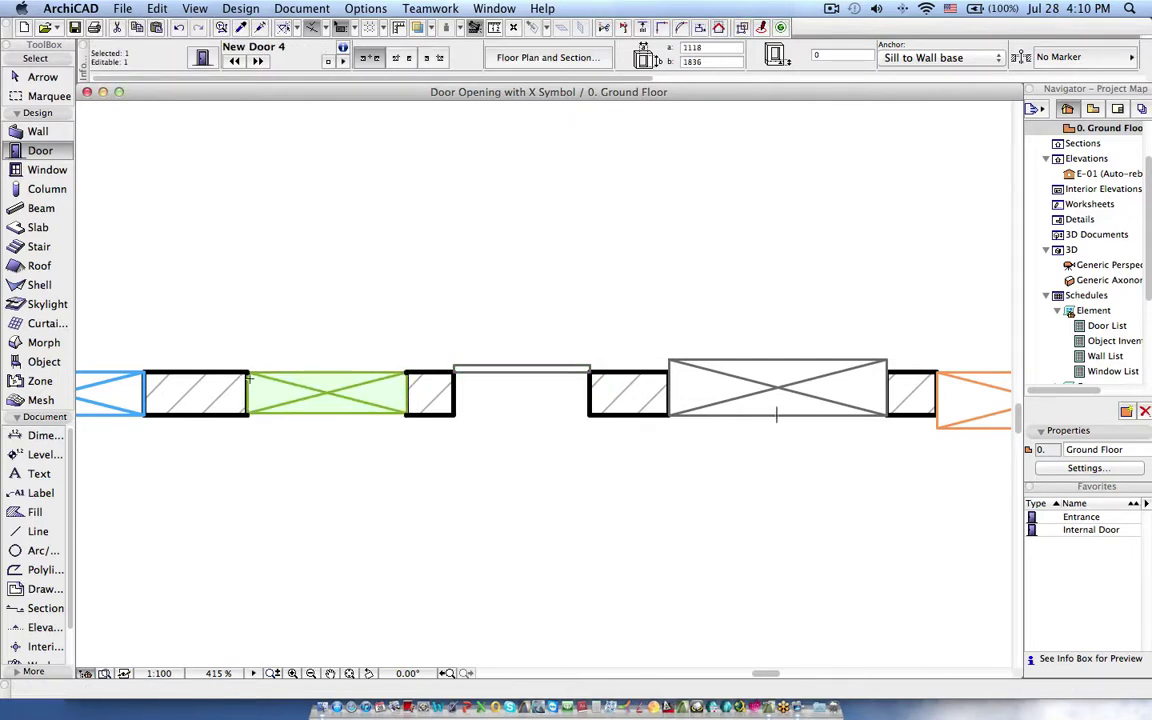
Try widening the same X-marked door further to about 1467 mm, and undo that stretch.
click(248, 373)
click(198, 374)
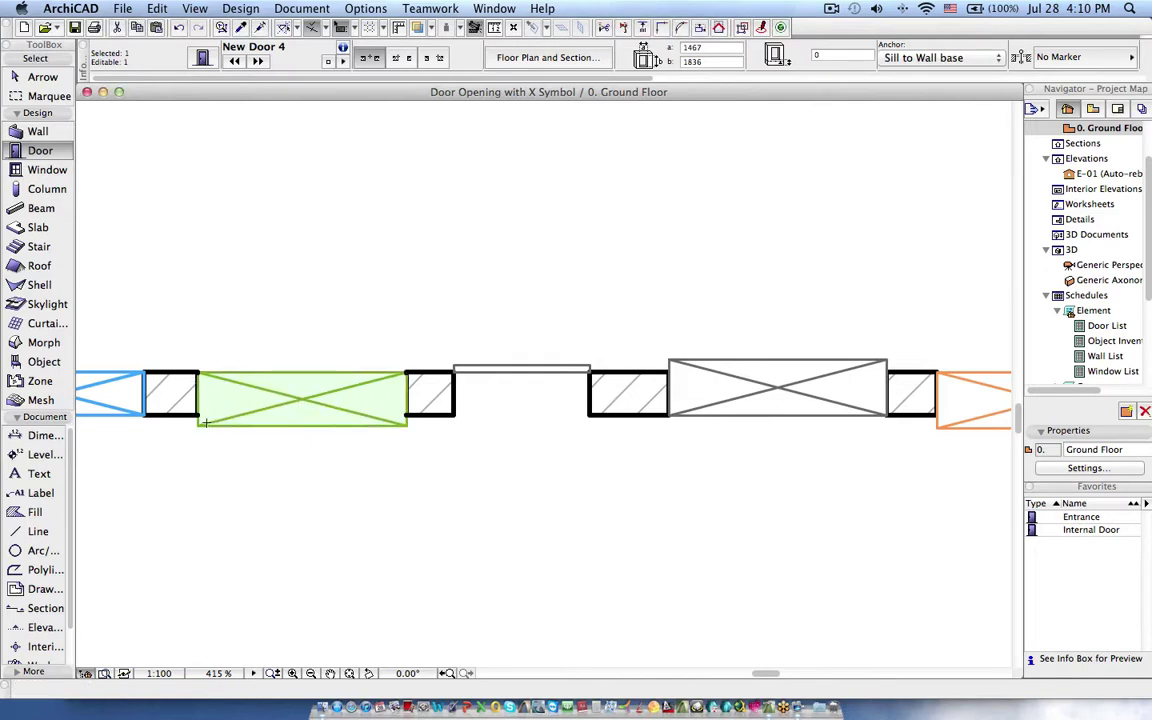
key(super+z)
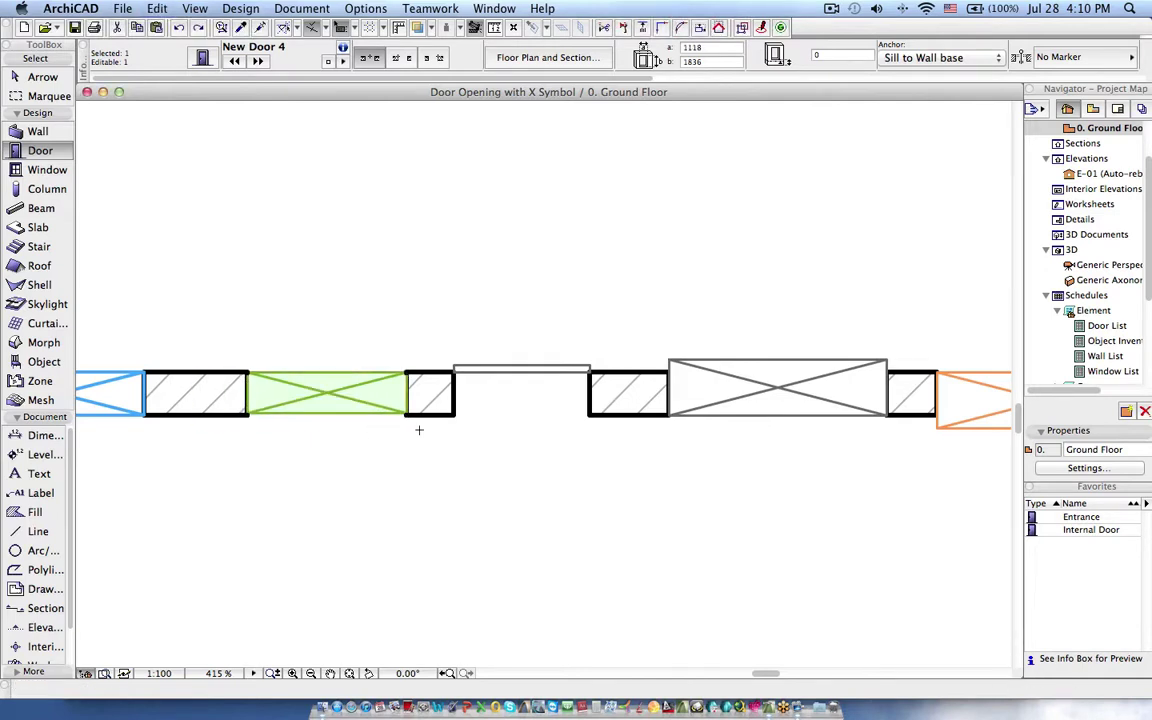
Examine the full row of door openings, the E-01 marker and the X-marked rectangle below the wall.
scroll(450, 424, down, 3)
middle_drag(424, 424, 508, 411)
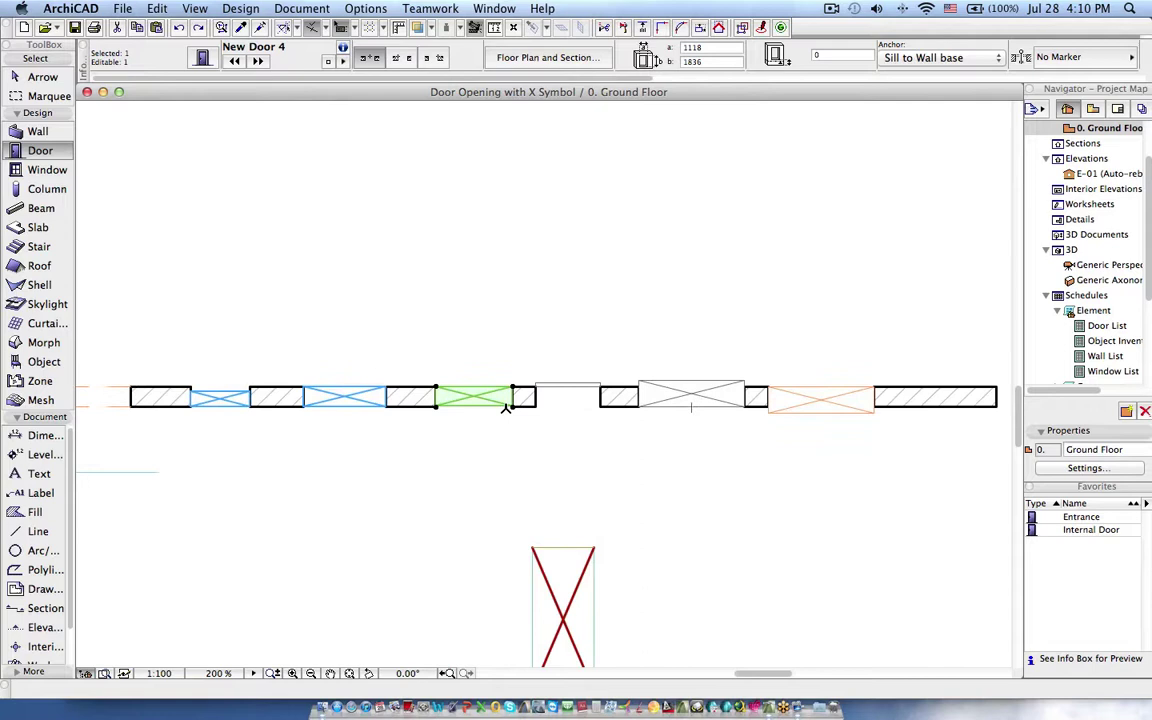
scroll(508, 408, down, 2)
scroll(508, 408, down, 2)
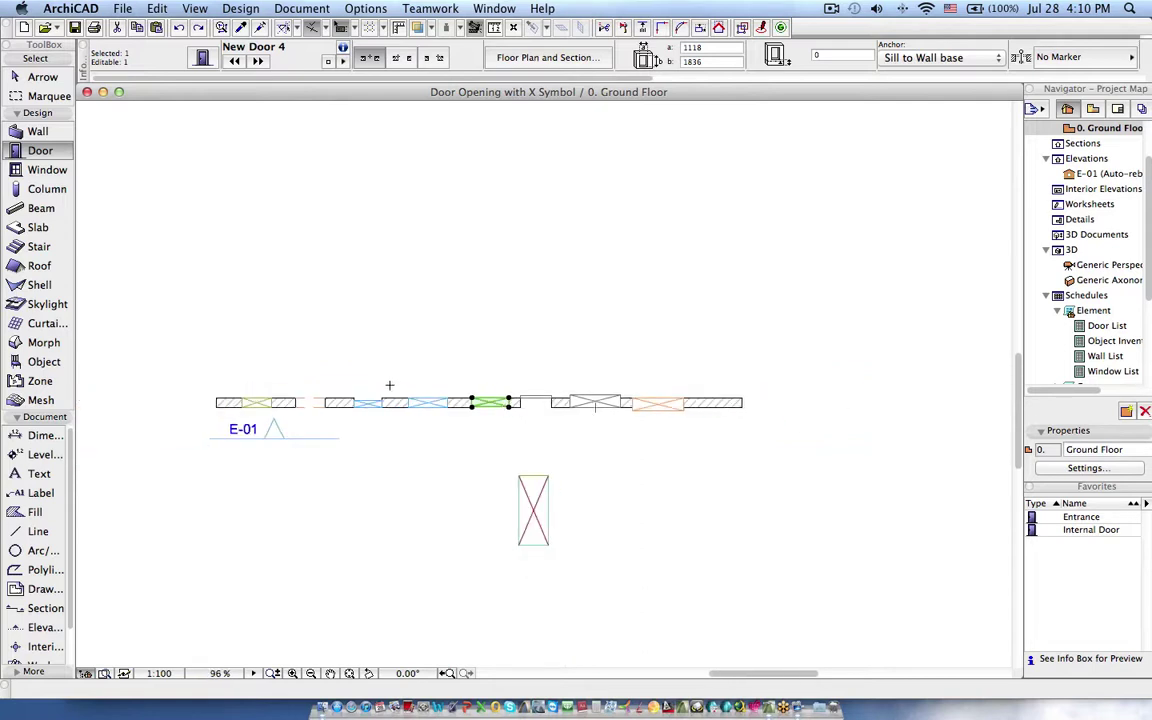
middle_drag(495, 474, 535, 420)
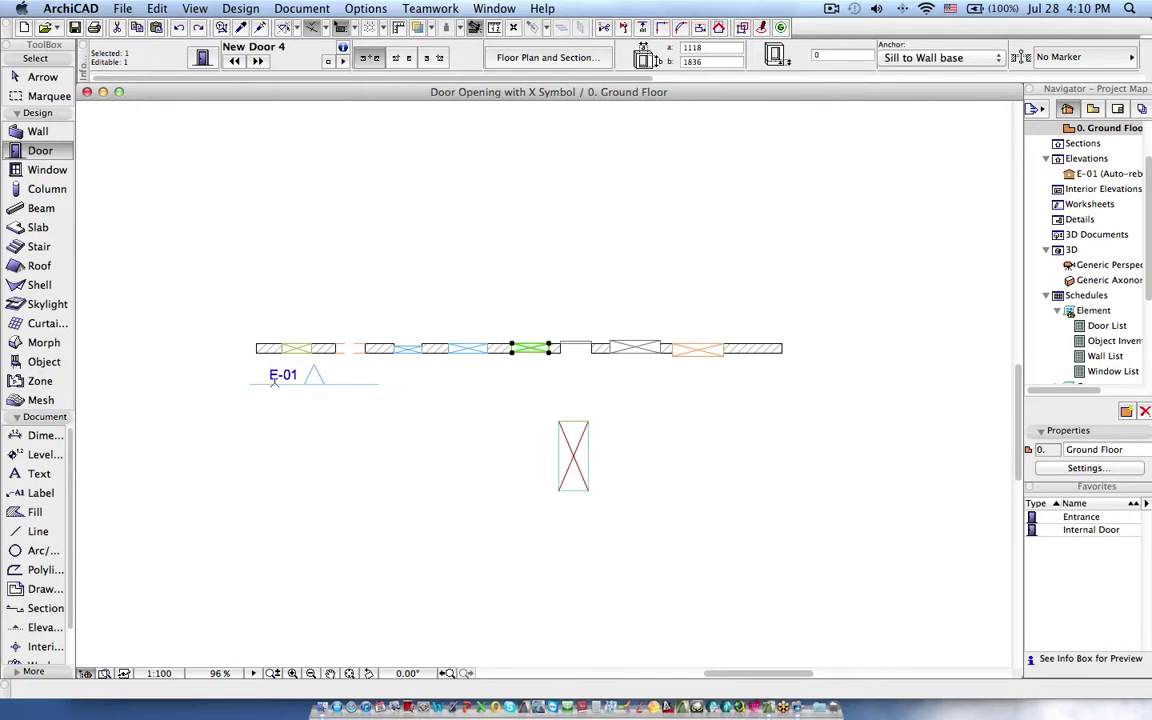
scroll(290, 338, up, 5)
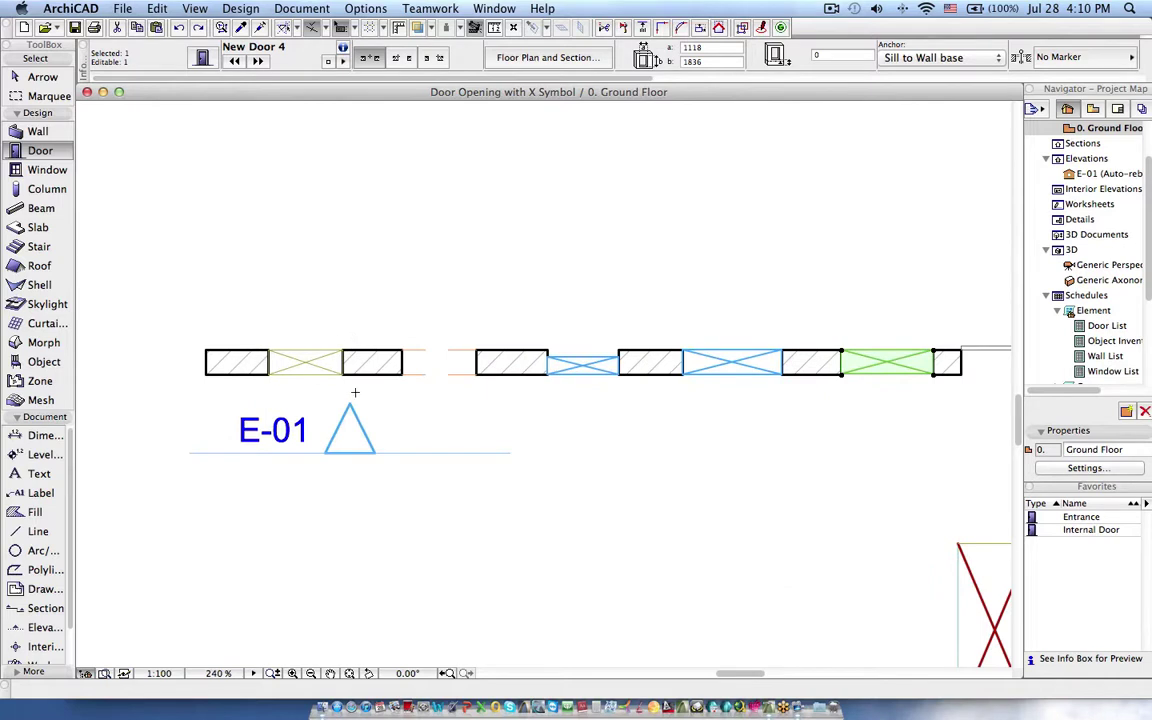
scroll(355, 393, down, 2)
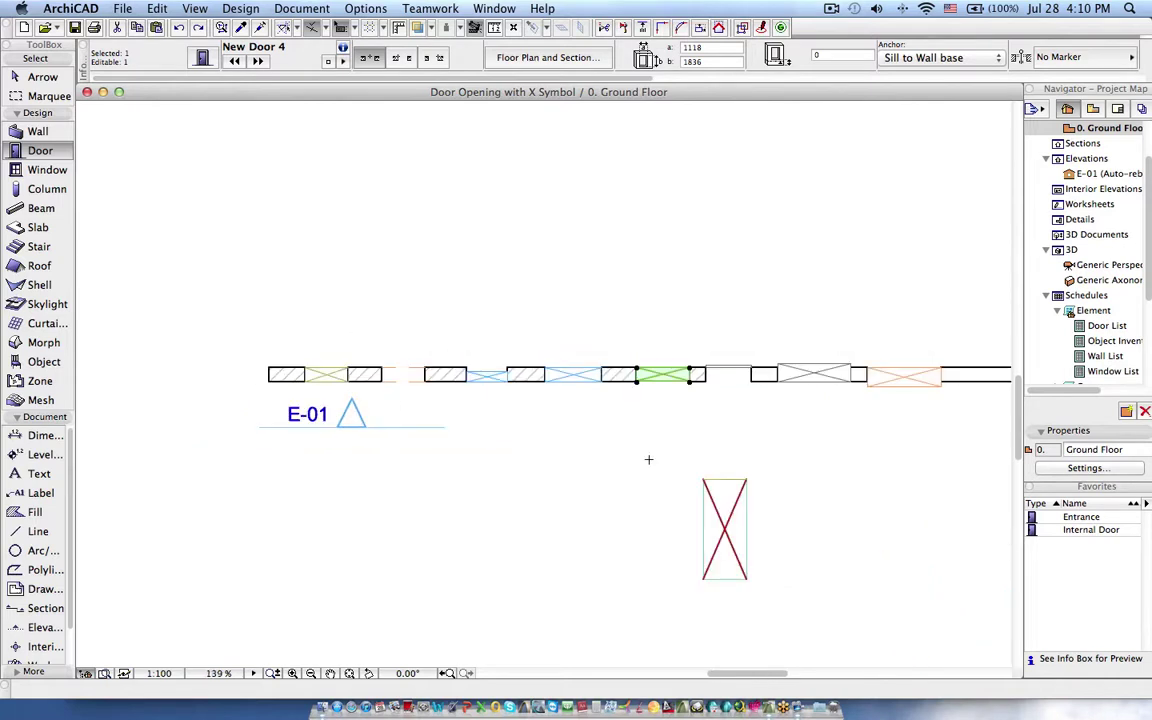
mouse_move(771, 555)
middle_down()
mouse_move(692, 458)
mouse_move(693, 399)
middle_up()
scroll(693, 399, up, 2)
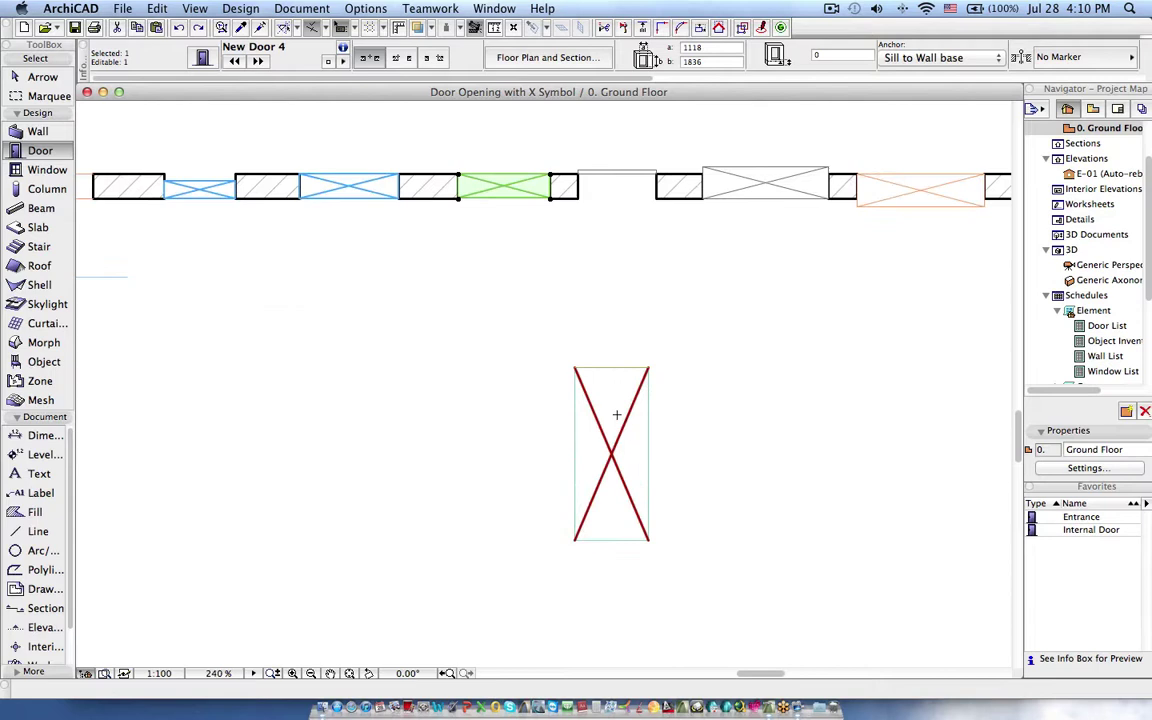
middle_drag(623, 418, 621, 390)
Select the X-marked rectangle below the wall and inspect only that selection in the Generic Perspective 3D view.
key(Escape)
shift+drag(696, 321, 458, 585)
key(F3)
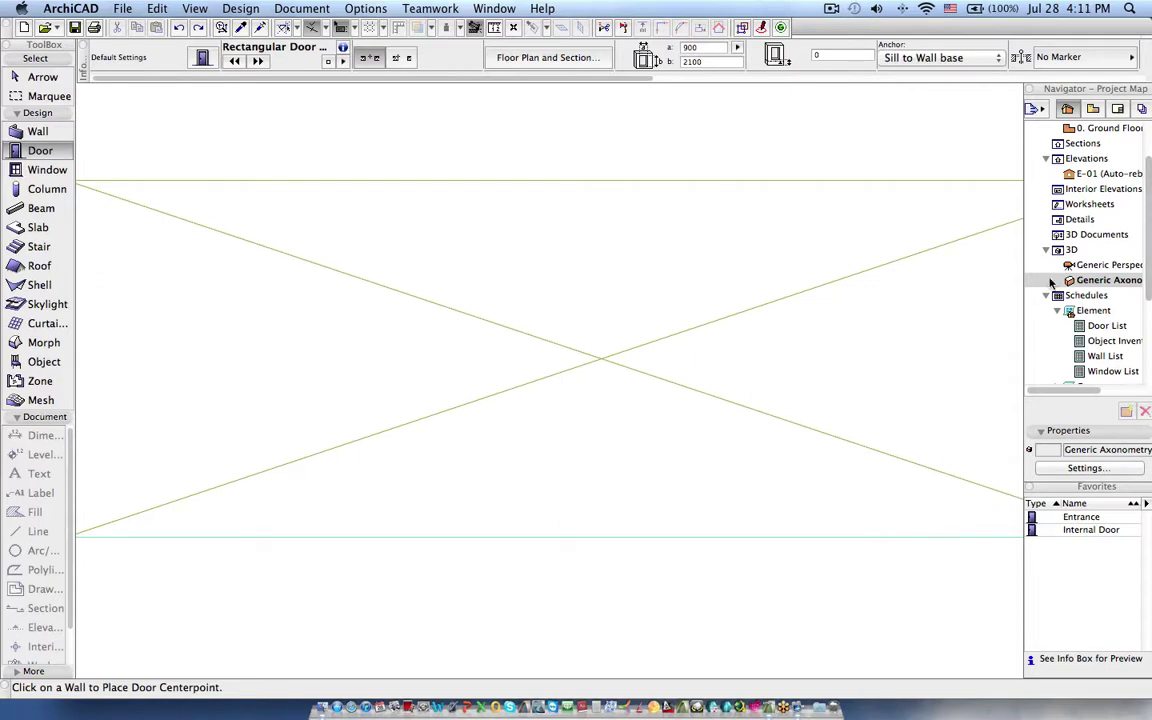
double_click(1095, 265)
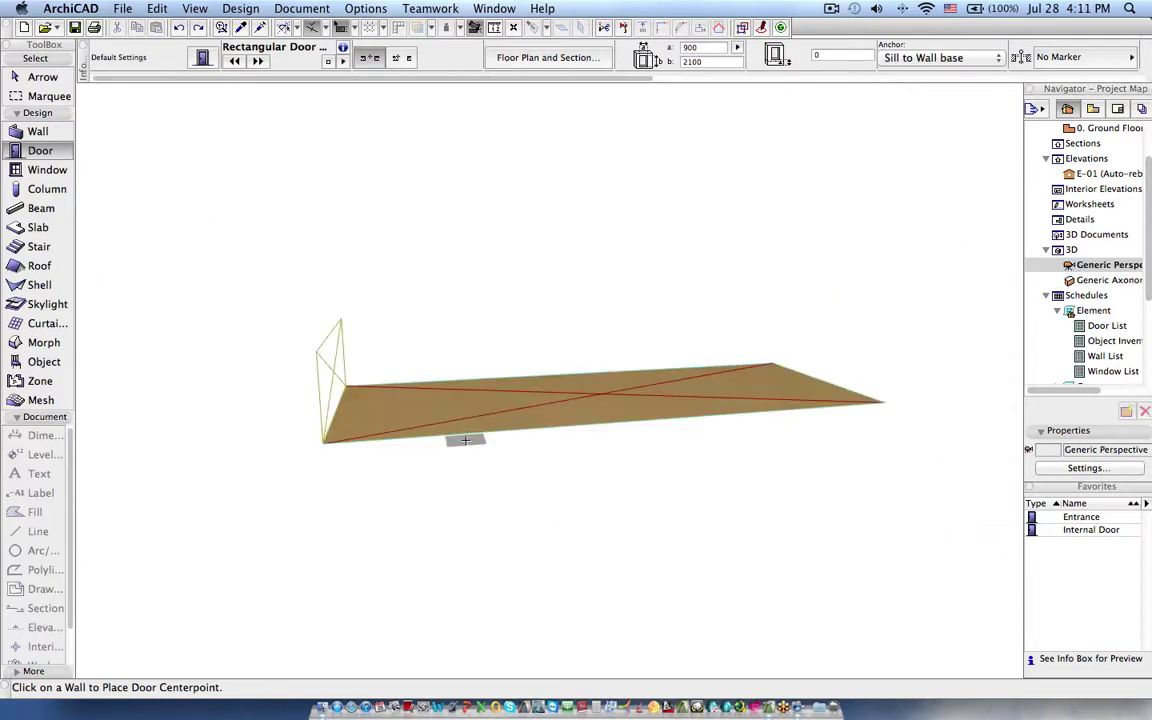
shift+middle_drag(601, 437, 12, 480)
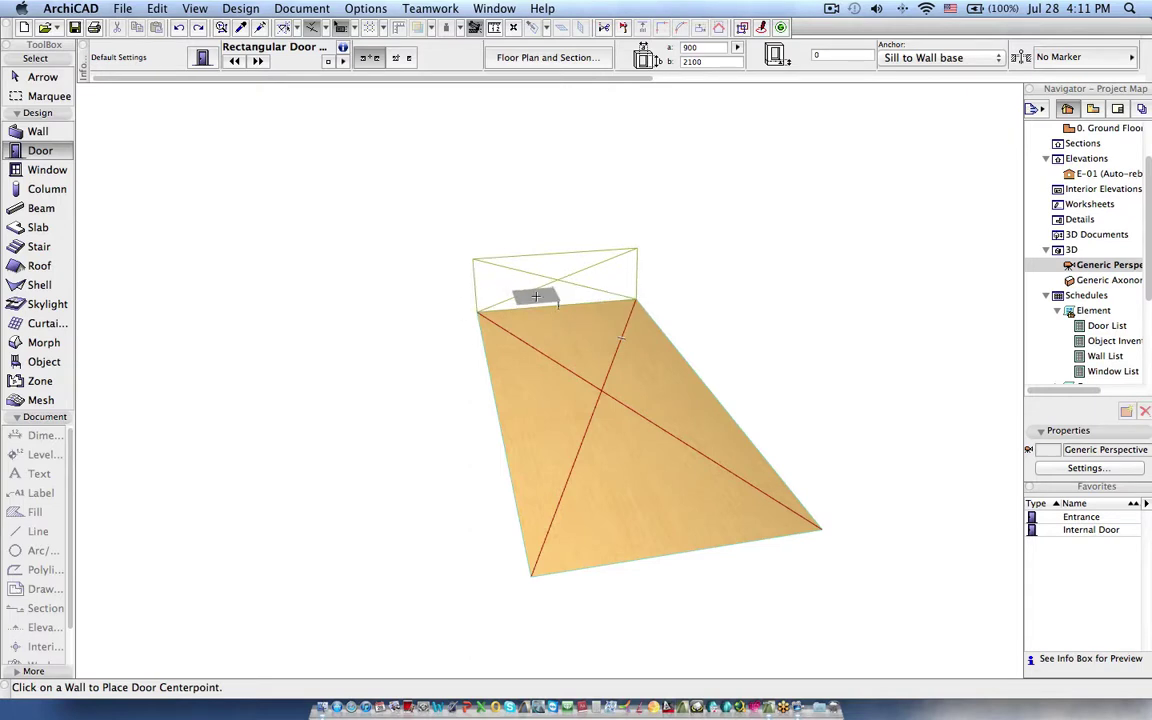
Return to the Ground Floor plan and prepare a new rectangular slab with the ID Wallhole.
shift+middle_drag(591, 327, 548, 368)
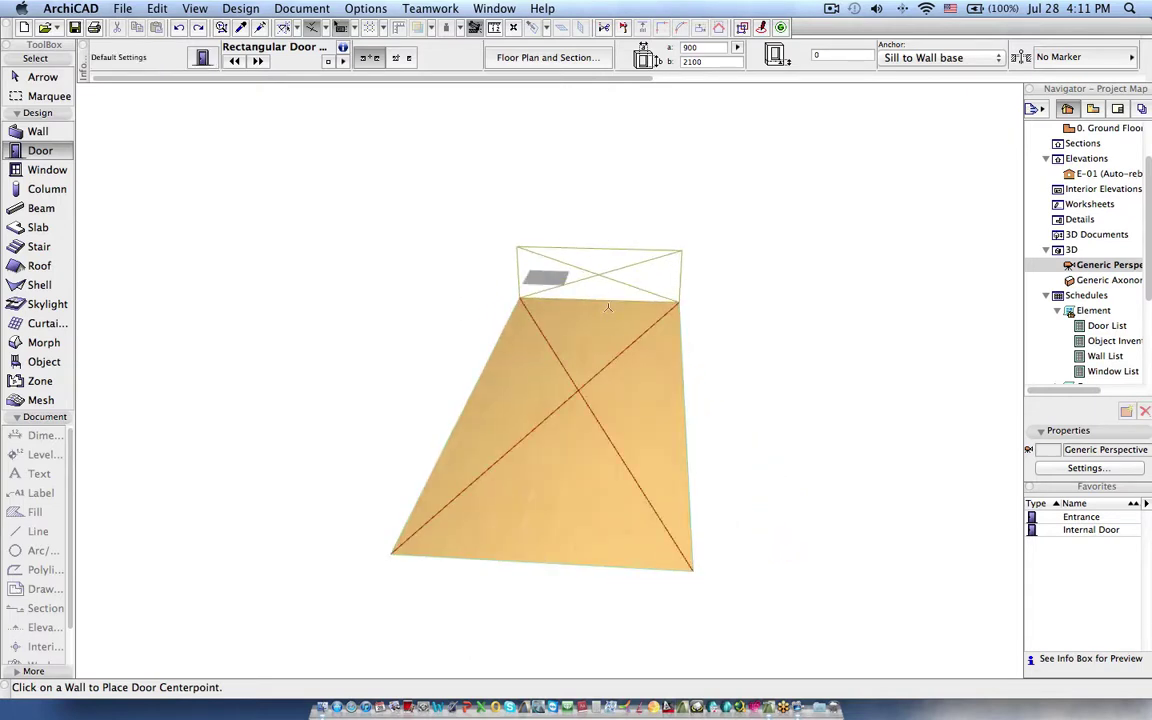
key(F2)
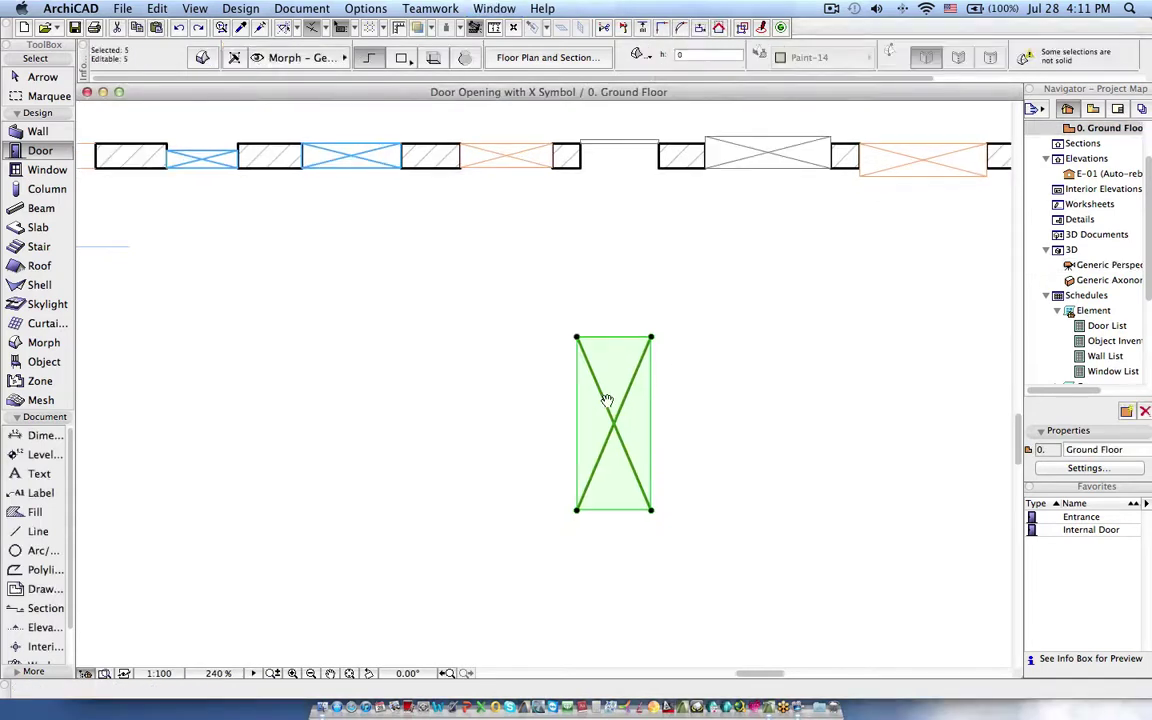
click(30, 226)
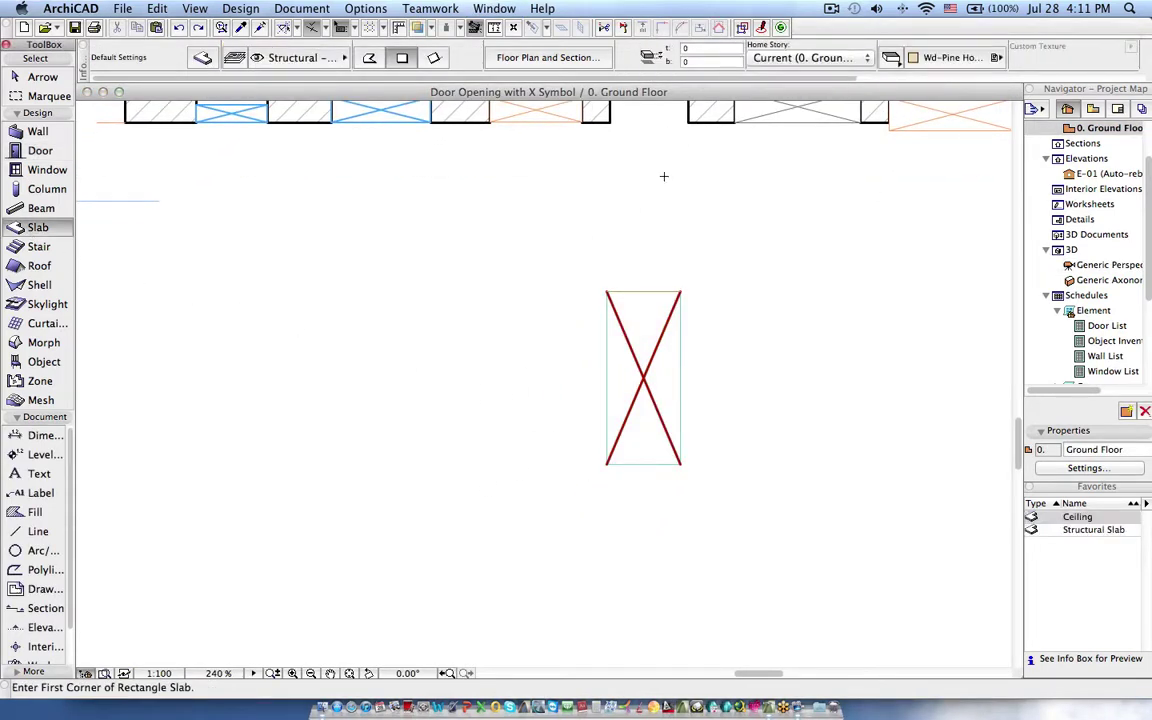
scroll(704, 61, right, 8)
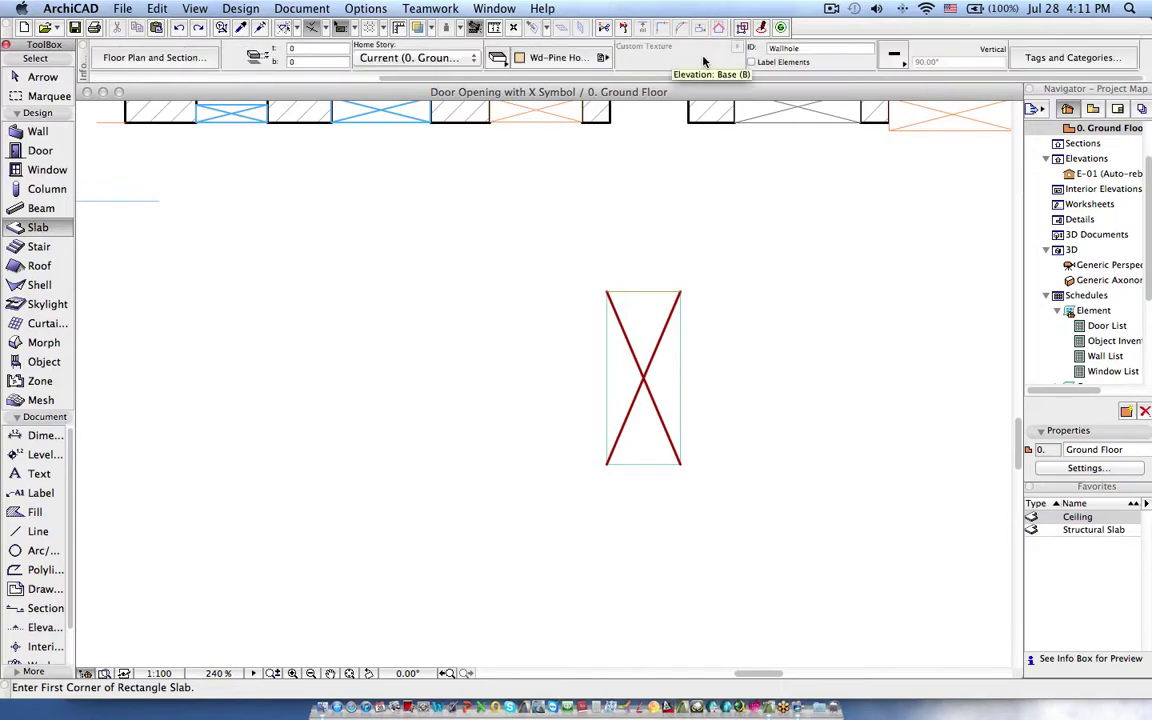
click(811, 47)
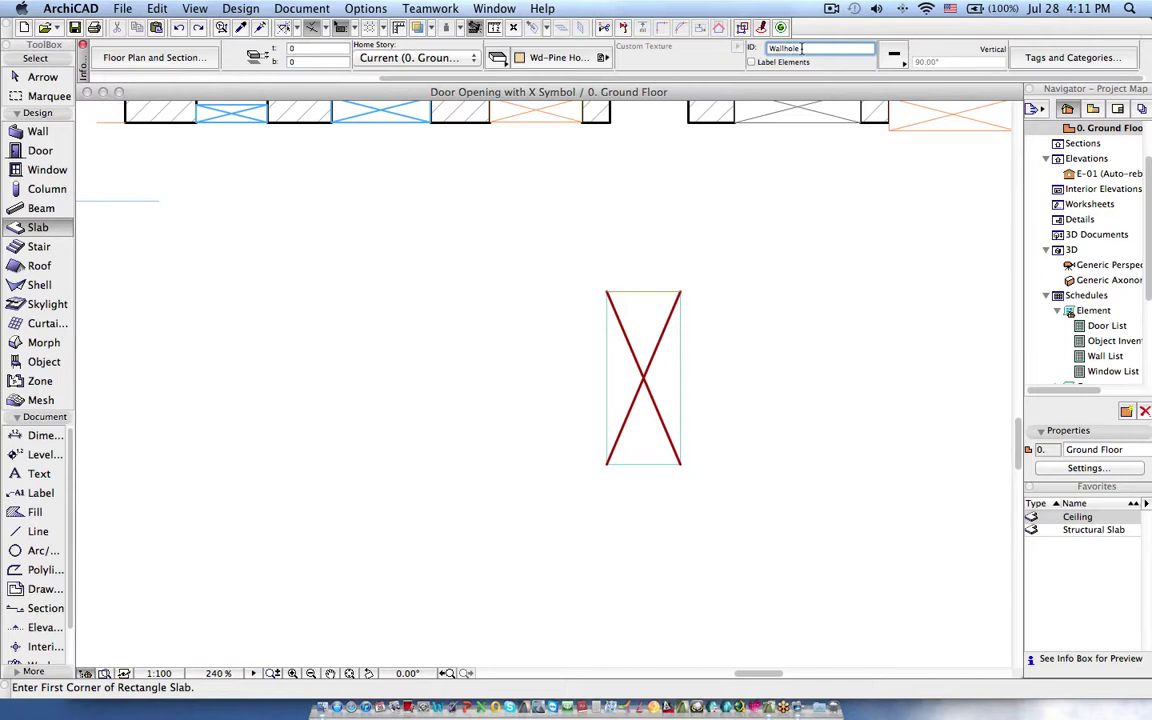
Draw a rectangular slab 900 wide by 2100 high beside the existing X-marked rectangle.
click(464, 459)
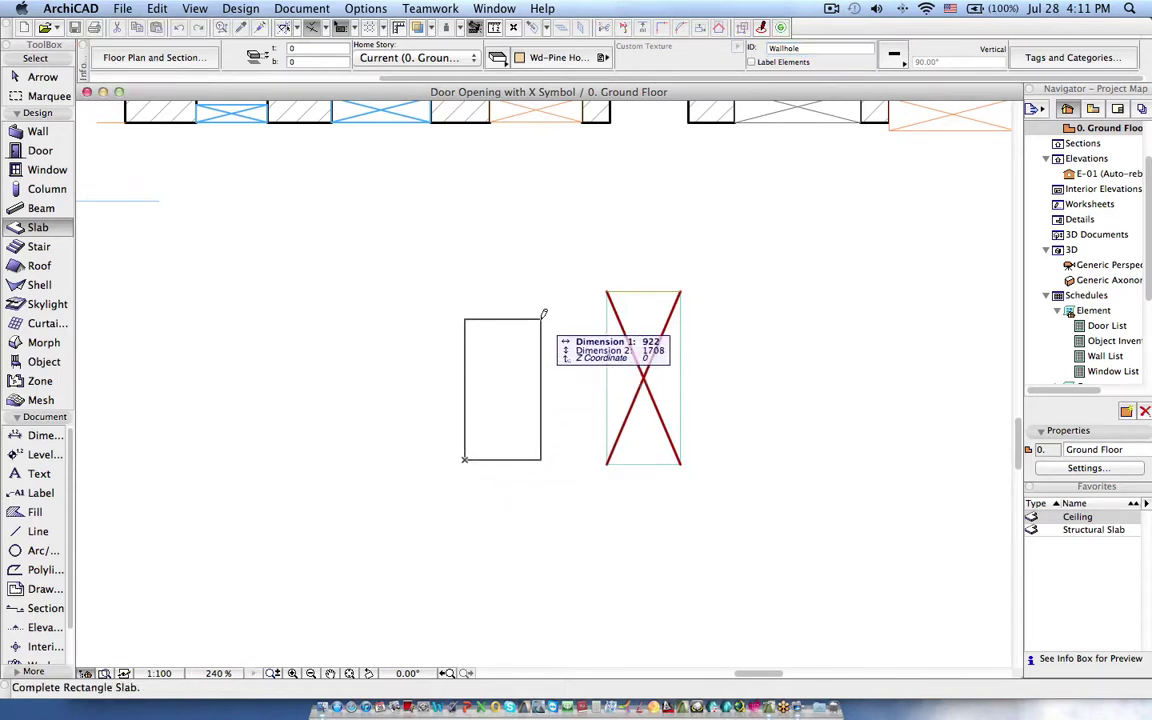
text(900)
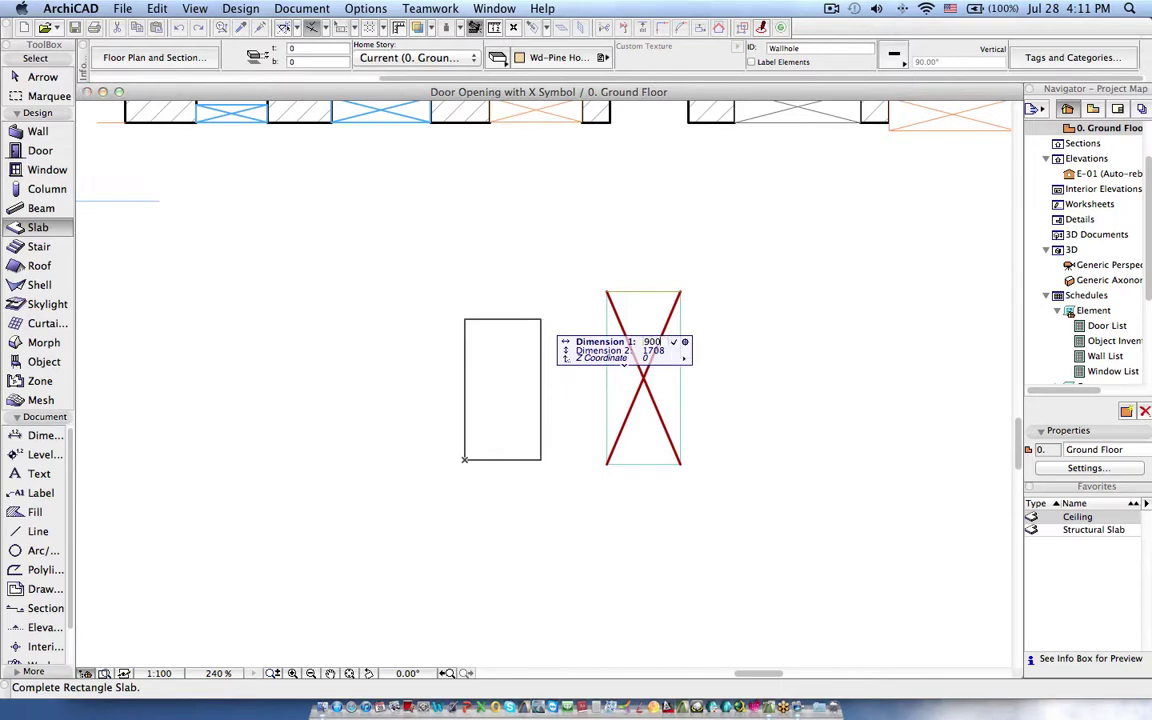
key(Tab)
text(2100)
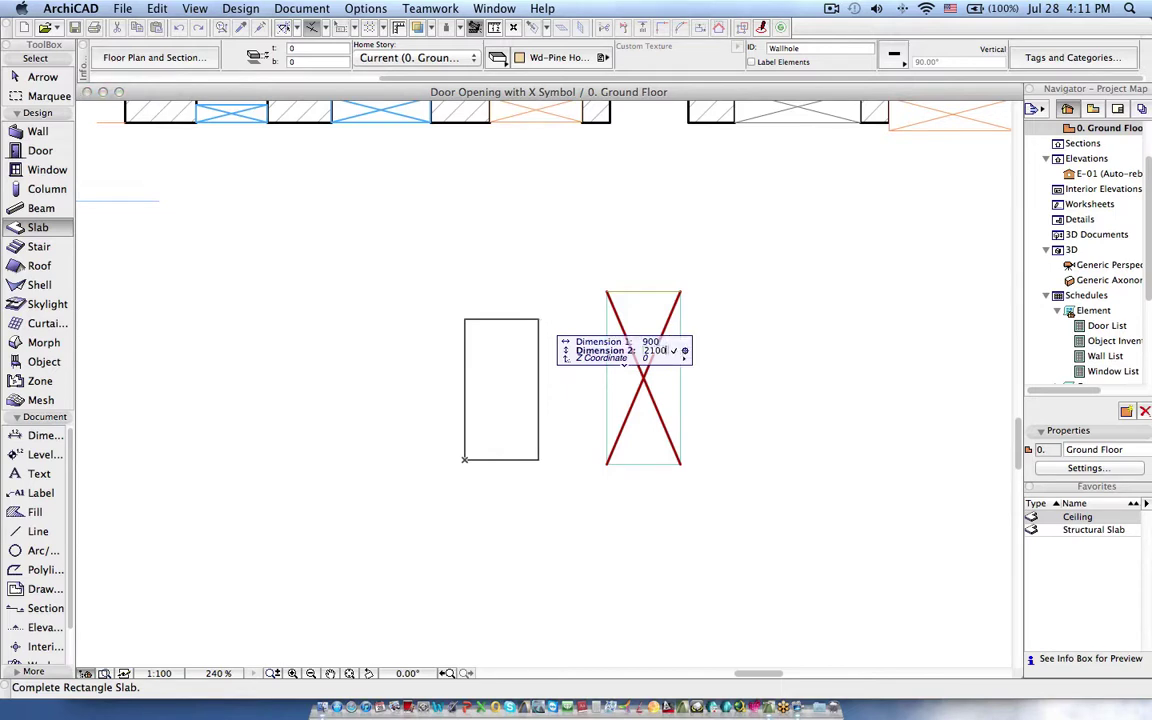
key(Return)
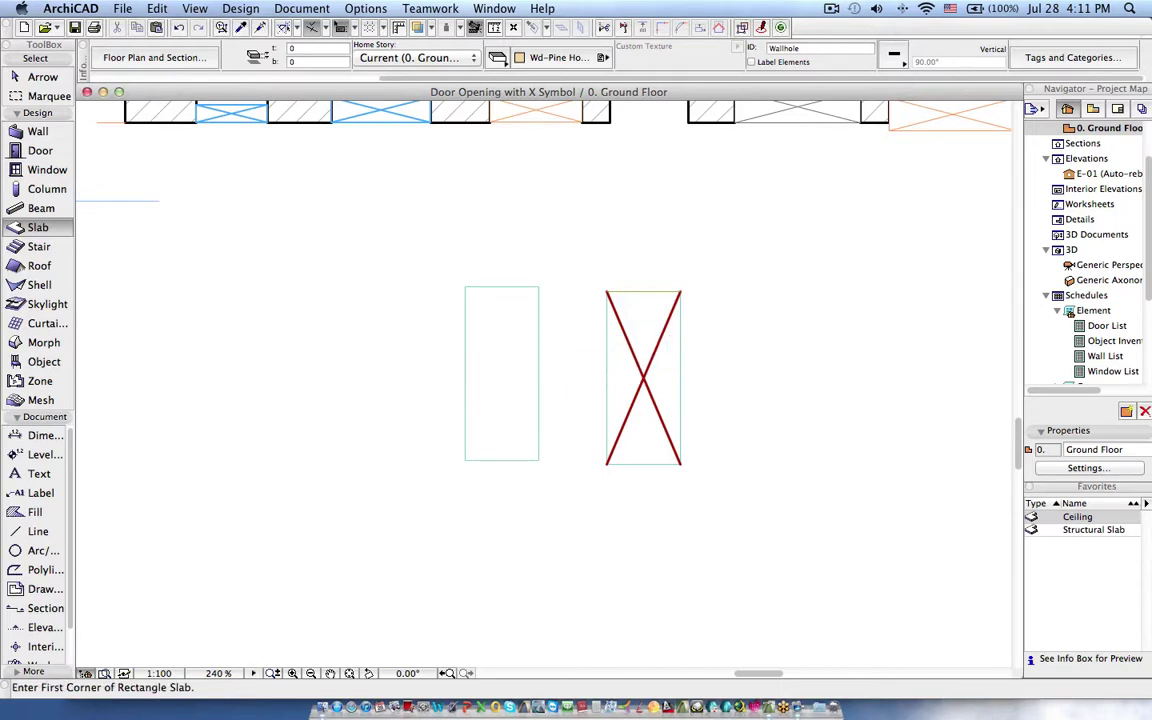
Review the Morph tool's default floor plan and section settings, including the overhead line pen and cover fills.
scroll(510, 287, up, 3)
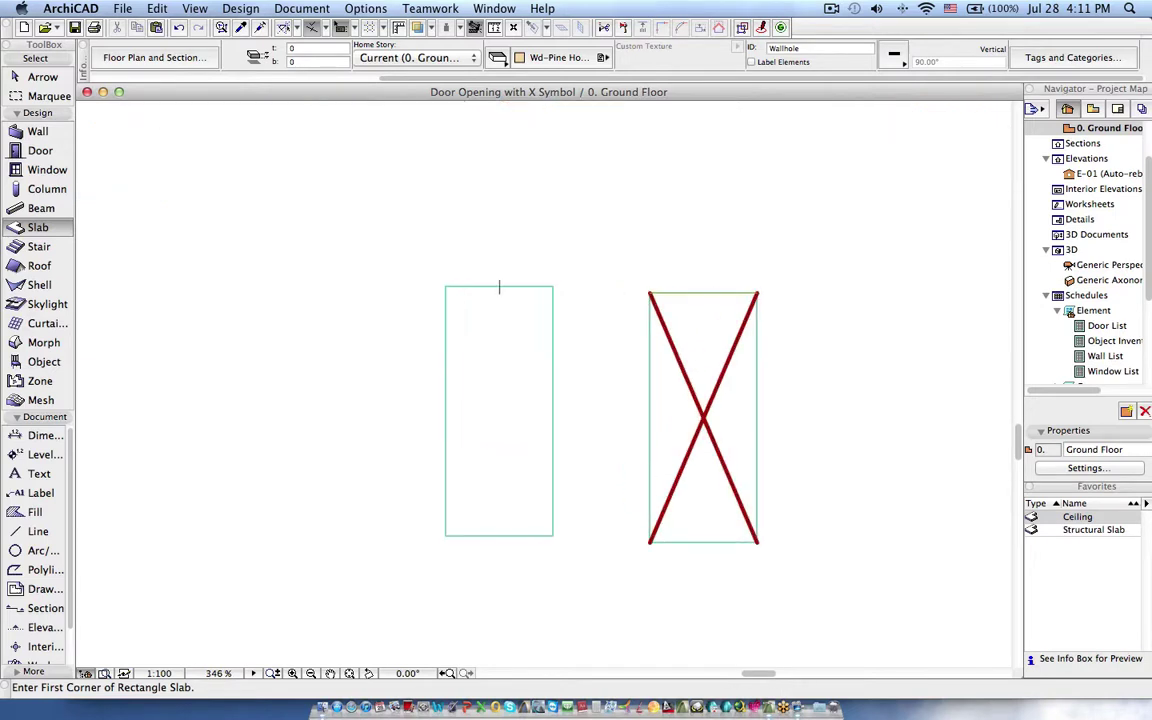
middle_drag(499, 287, 458, 302)
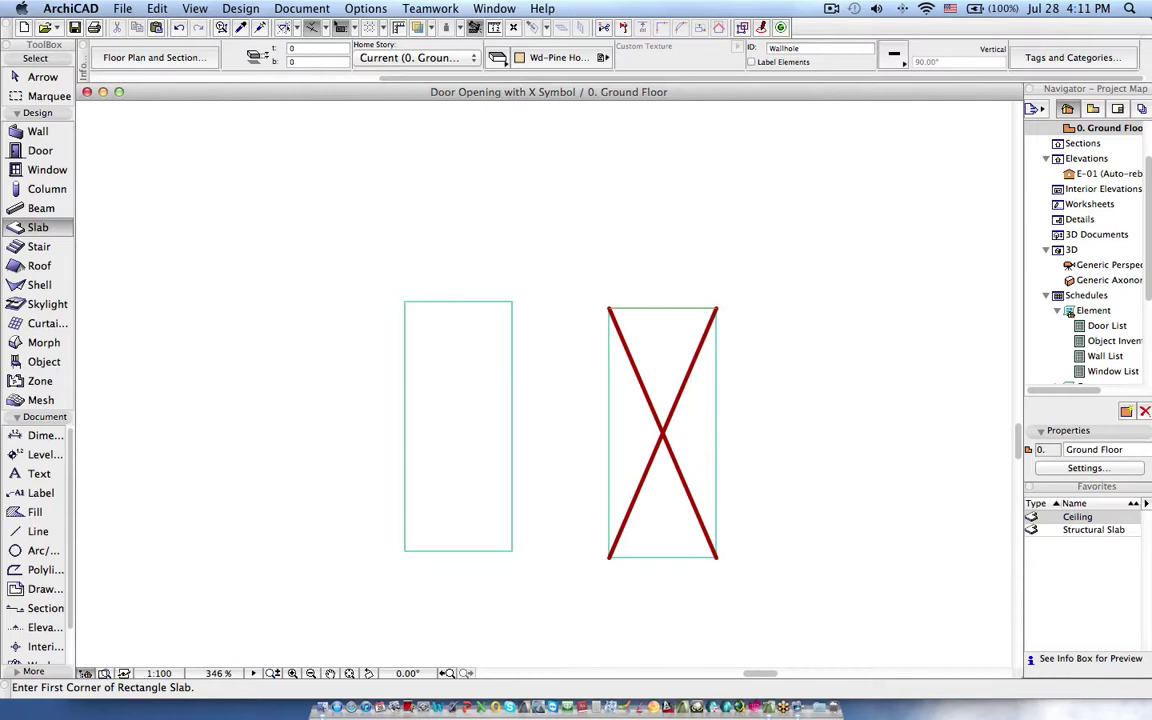
click(43, 343)
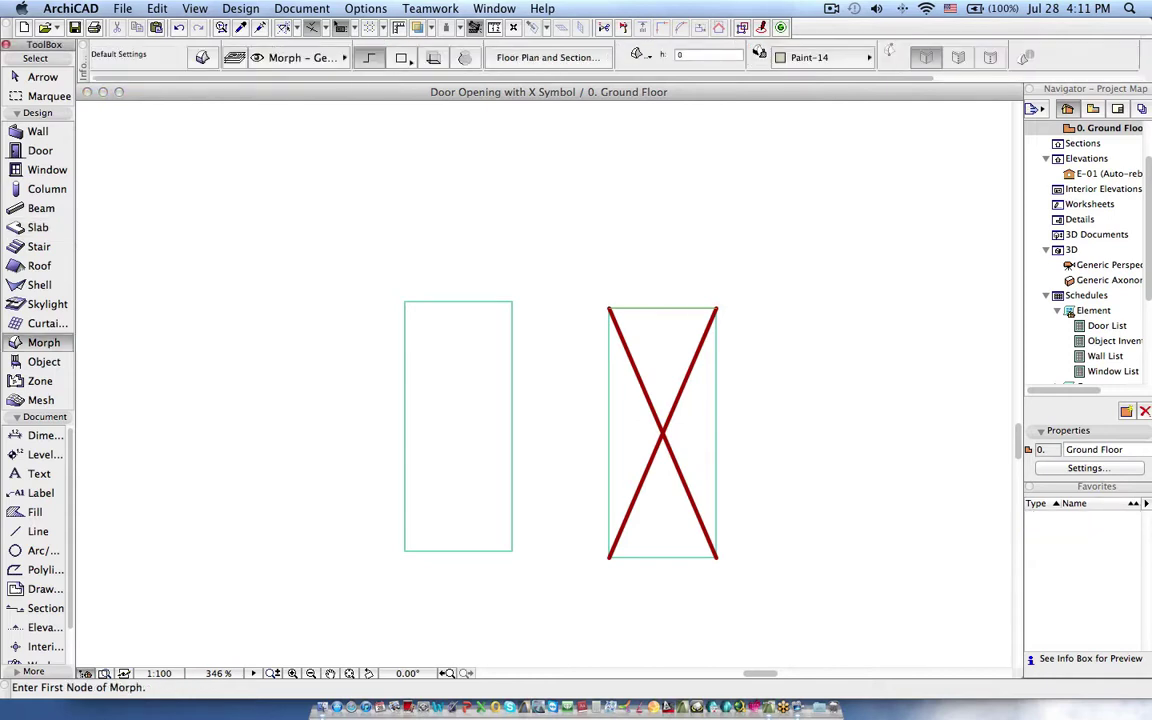
key(super+t)
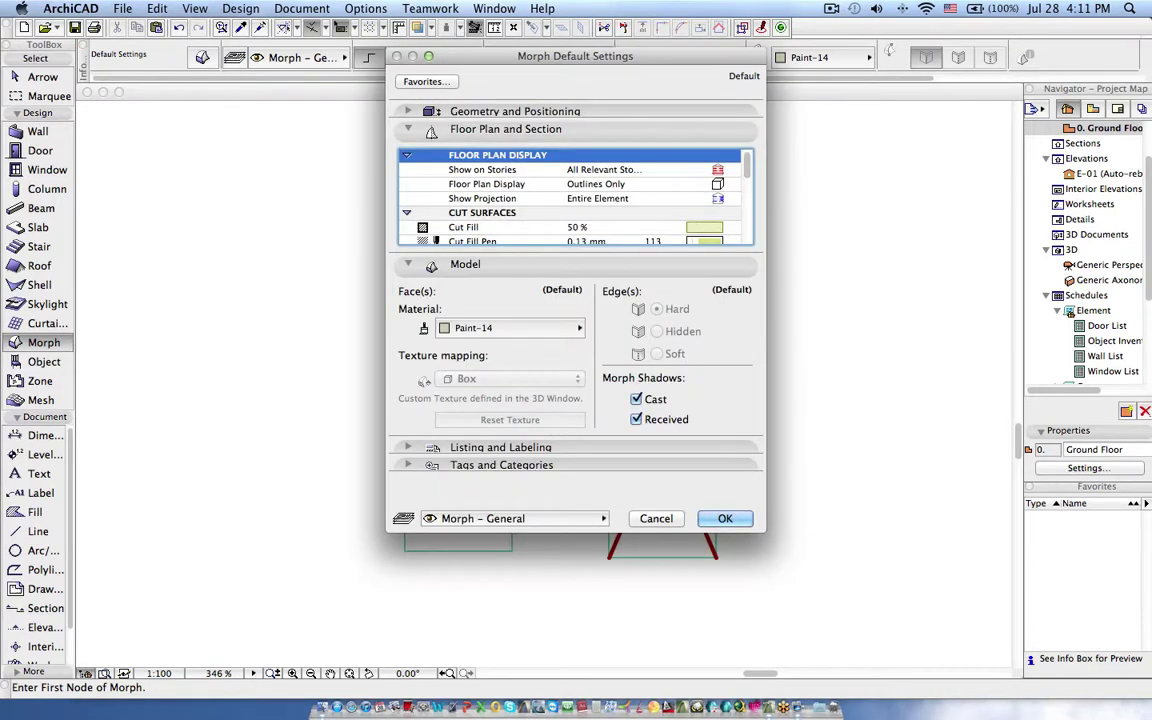
scroll(575, 198, down, 2)
scroll(575, 198, down, 6)
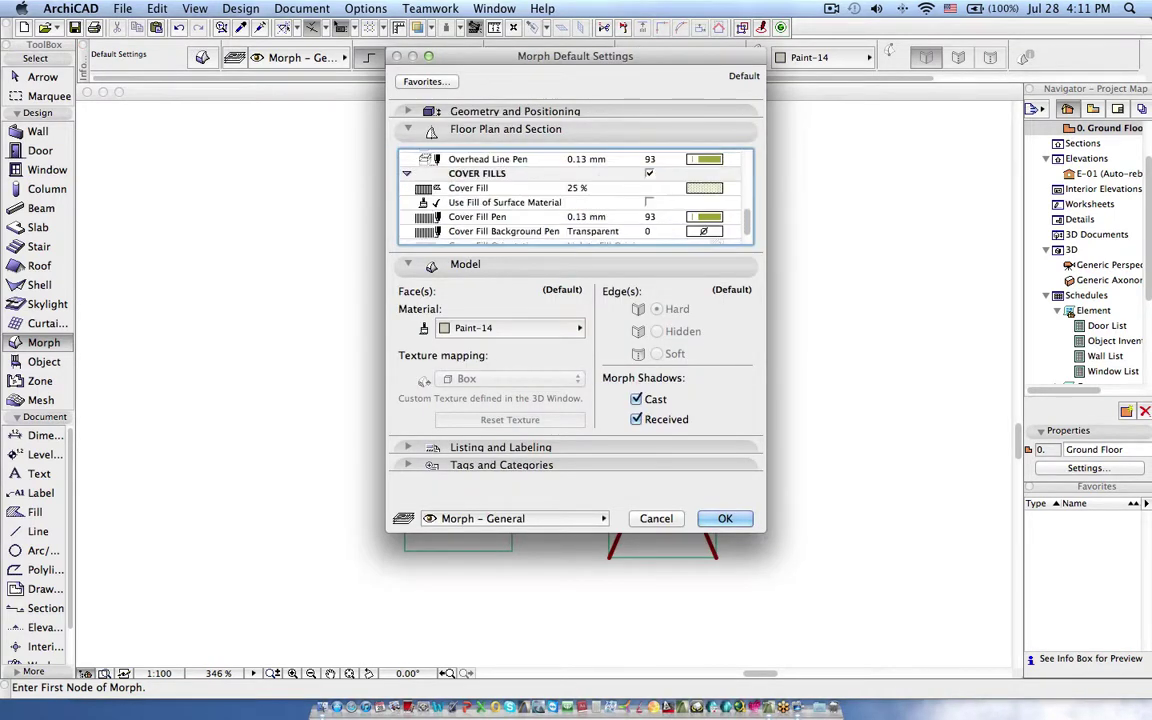
key(Return)
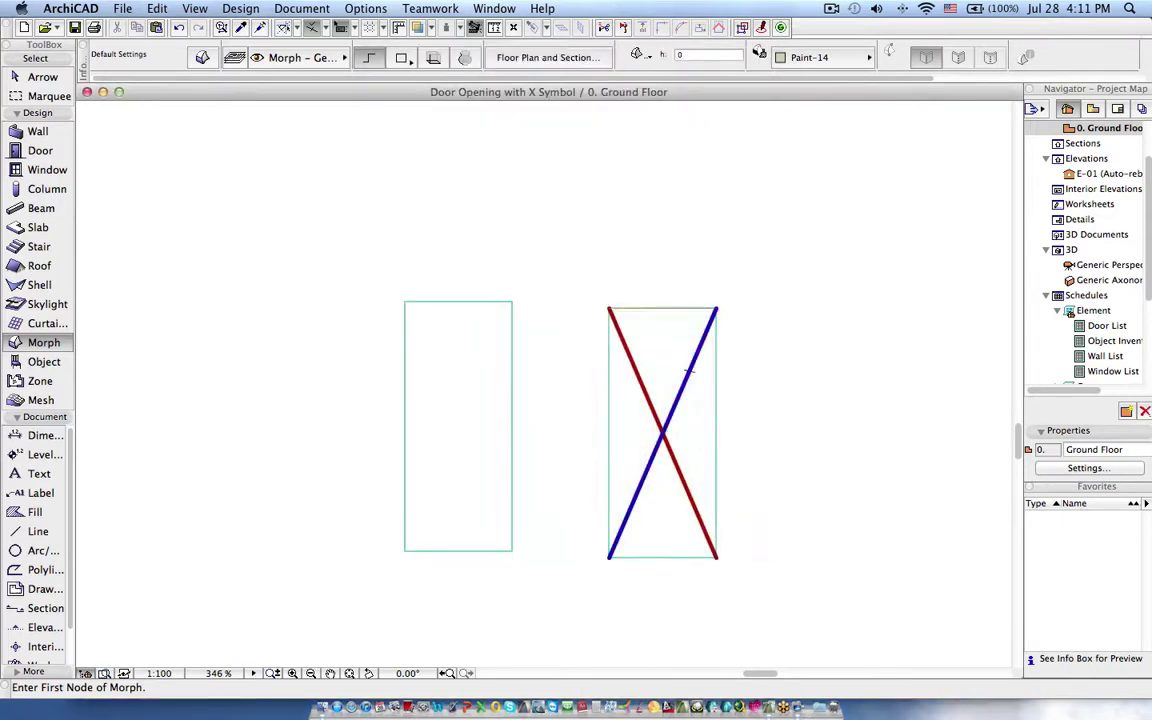
Draw two diagonal morph lines between opposite corners of the new slab to form an X.
click(405, 550)
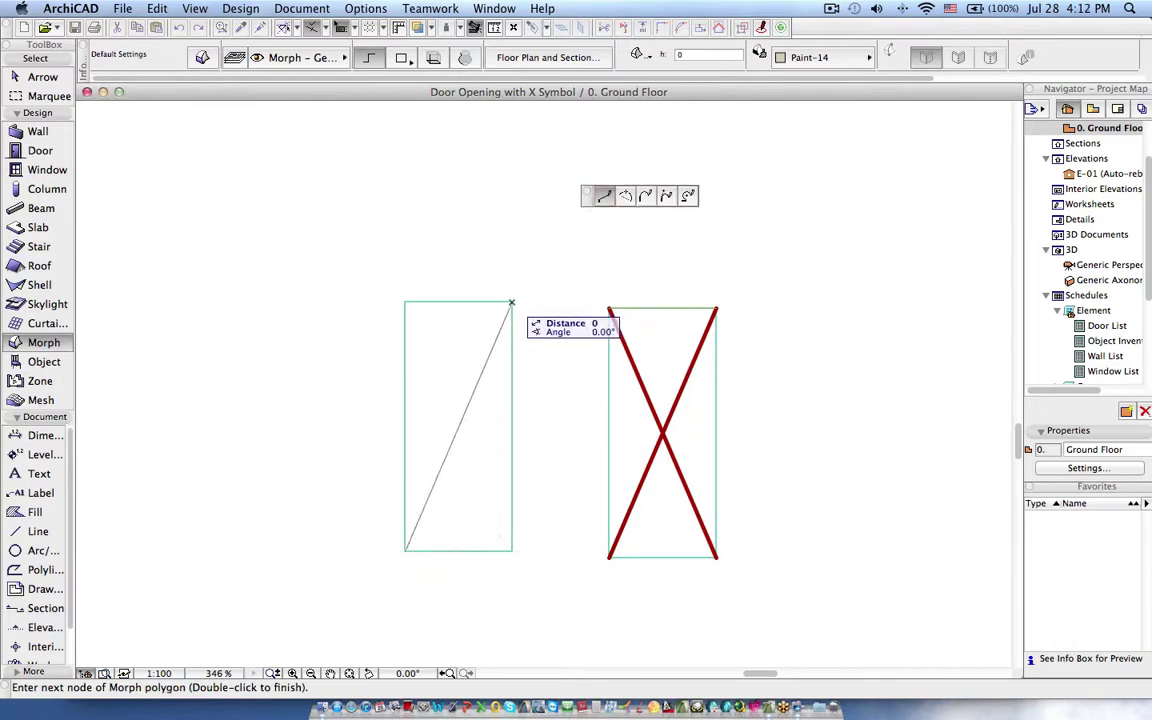
double_click(512, 302)
click(512, 550)
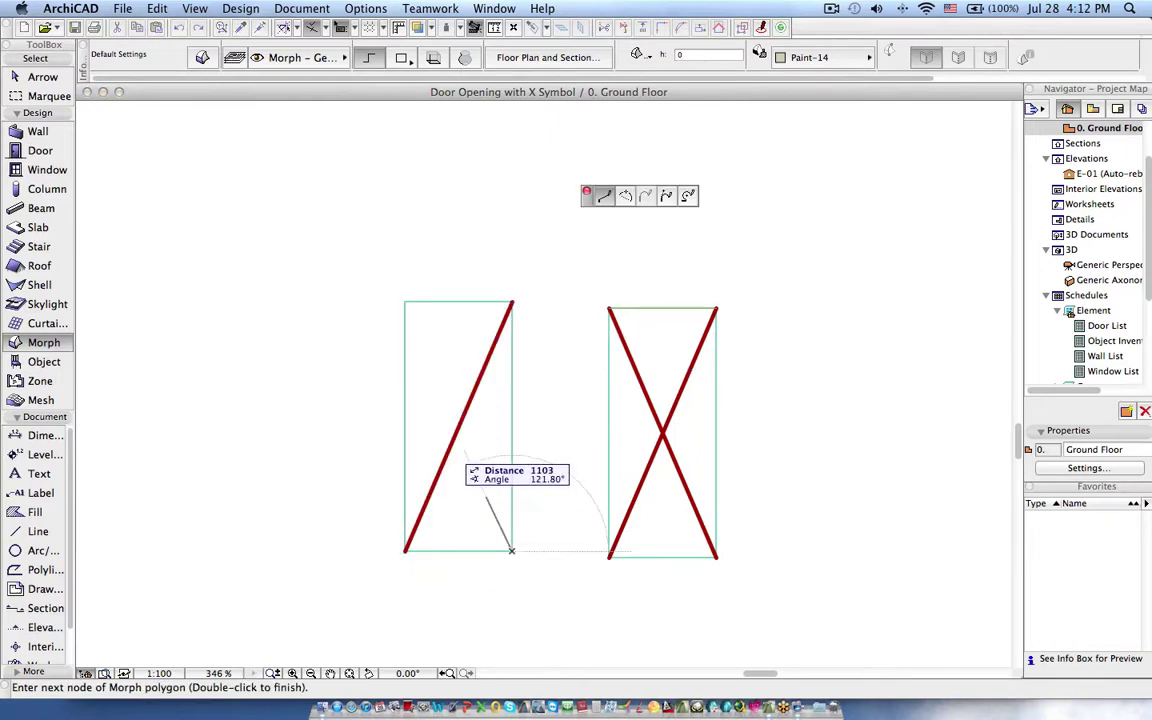
double_click(405, 302)
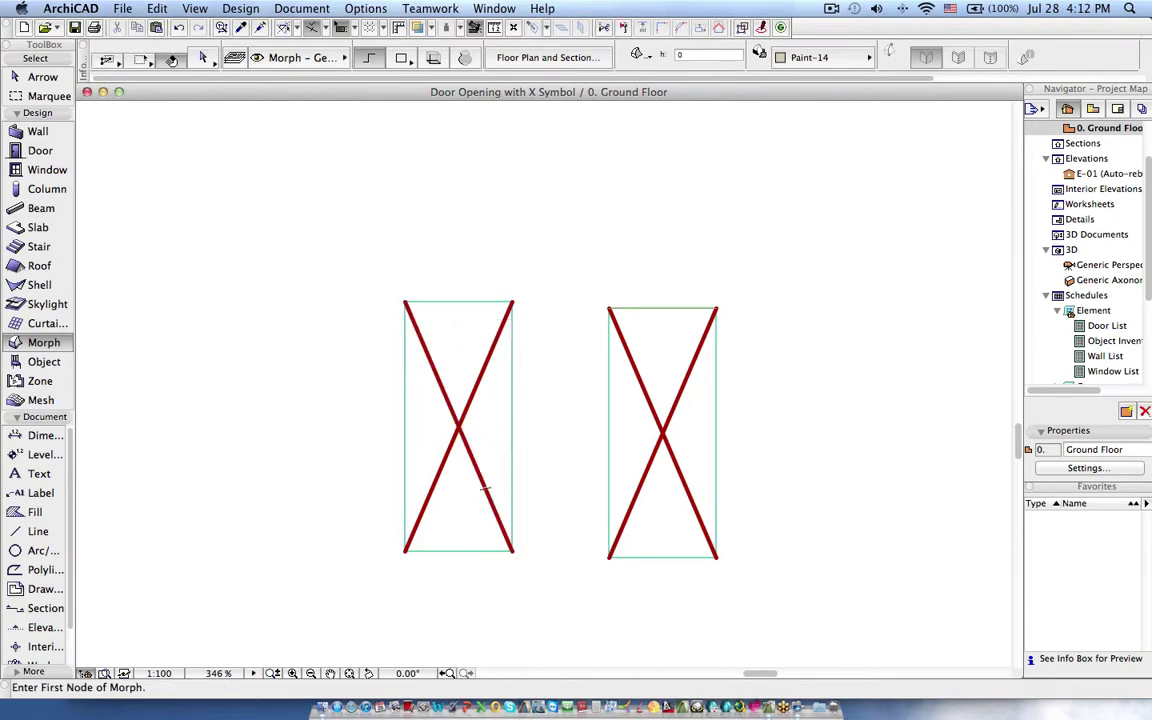
Select both X-marked slabs and show only them in 3D perspective, viewed from the end where the upright X frame stands.
drag(334, 260, 745, 604)
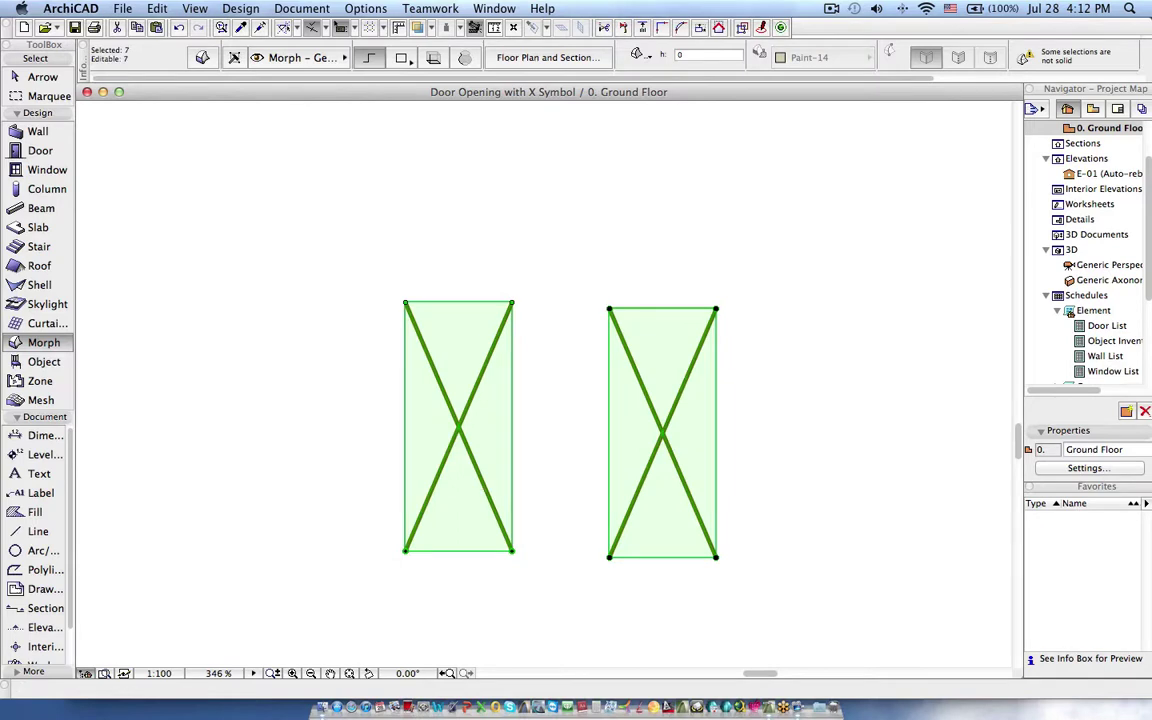
key(F5)
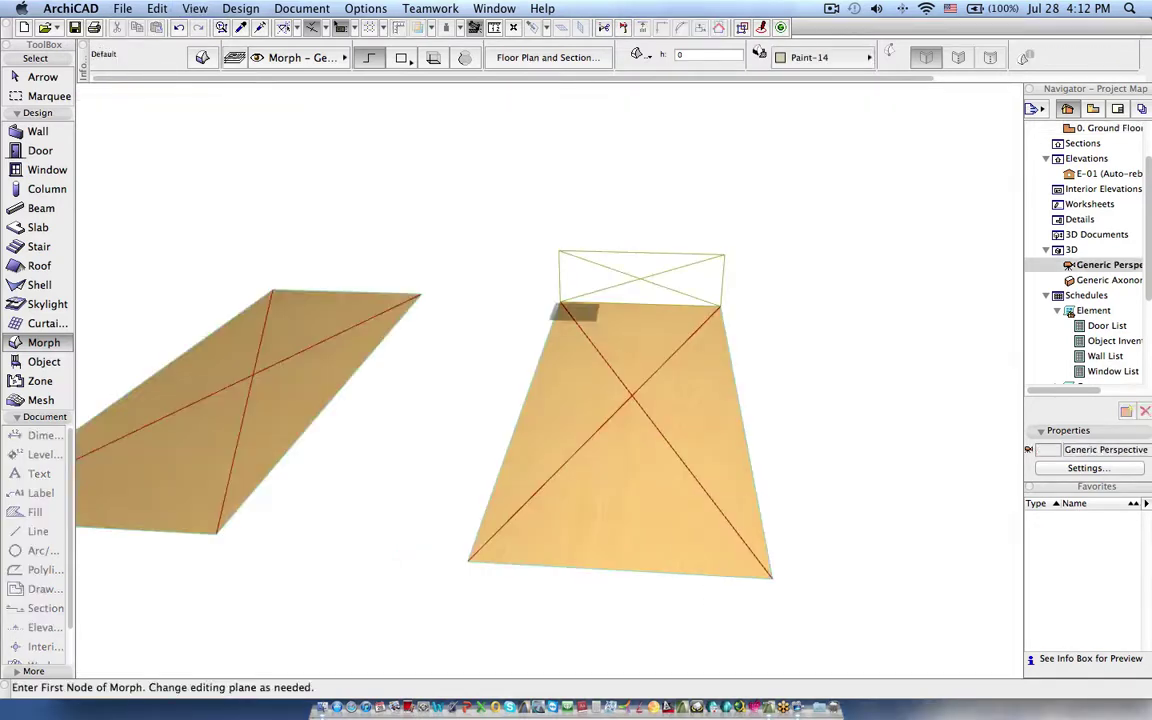
shift+middle_drag(551, 325, 219, 338)
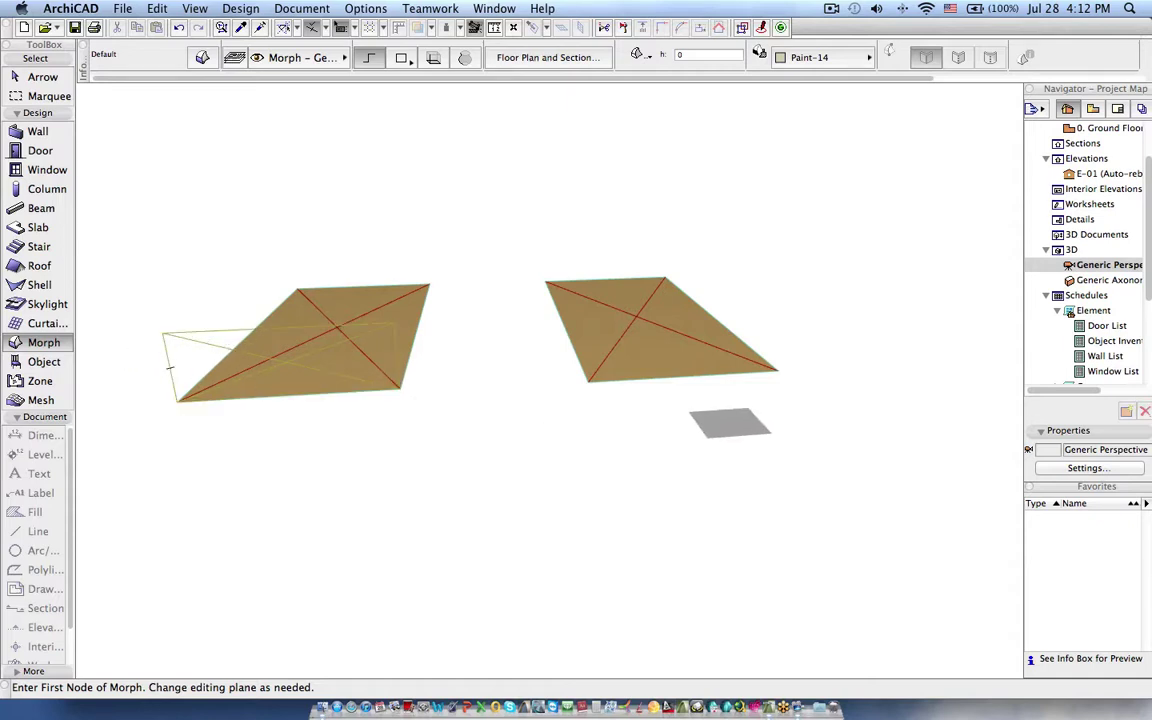
middle_drag(730, 423, 603, 494)
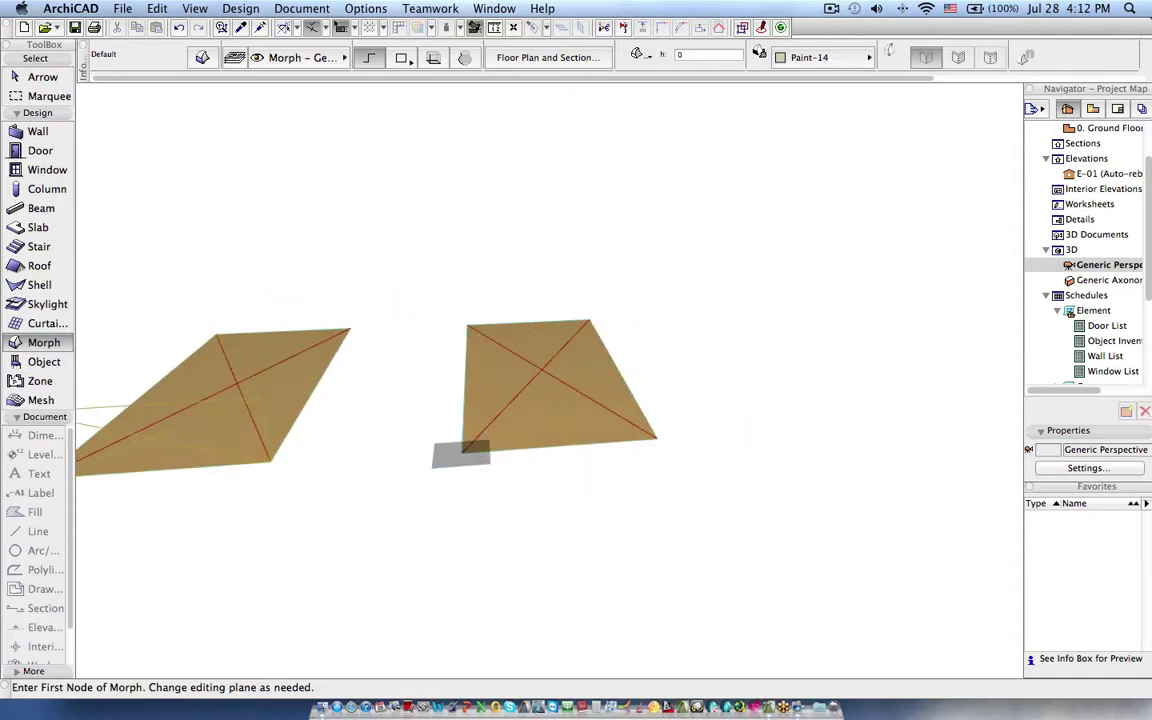
Draw an upright rectangular morph along the new slab's 900 mm end edge and delete its face, keeping only the outline.
click(461, 451)
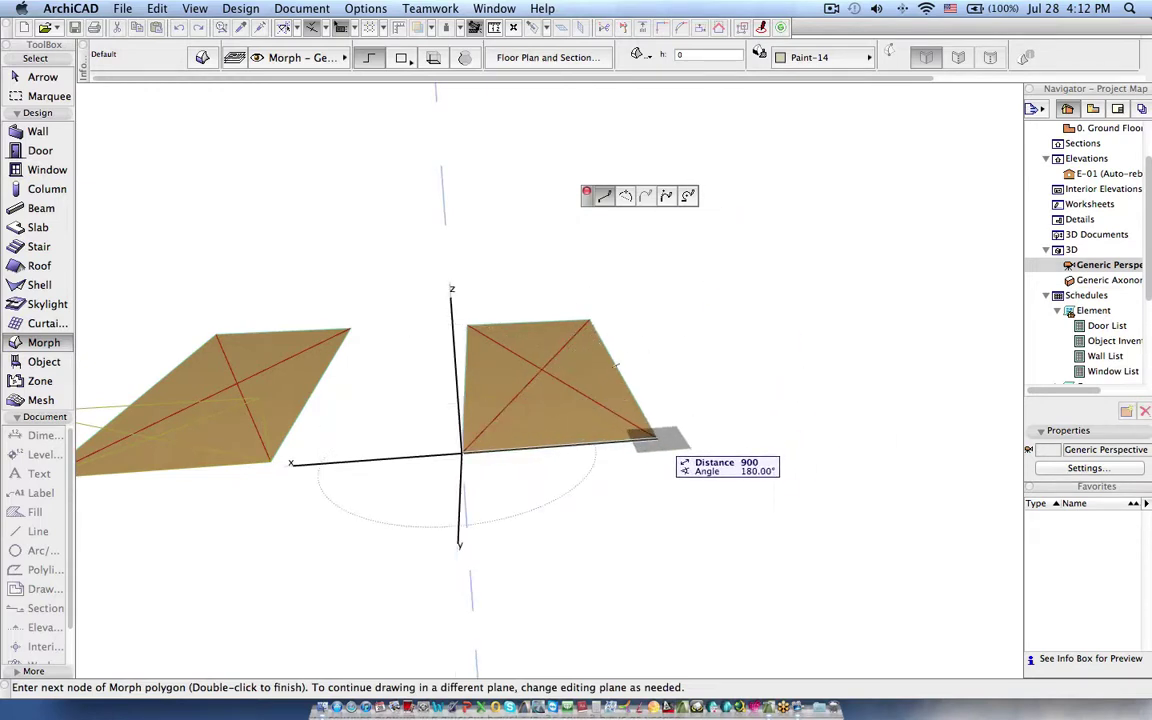
click(656, 437)
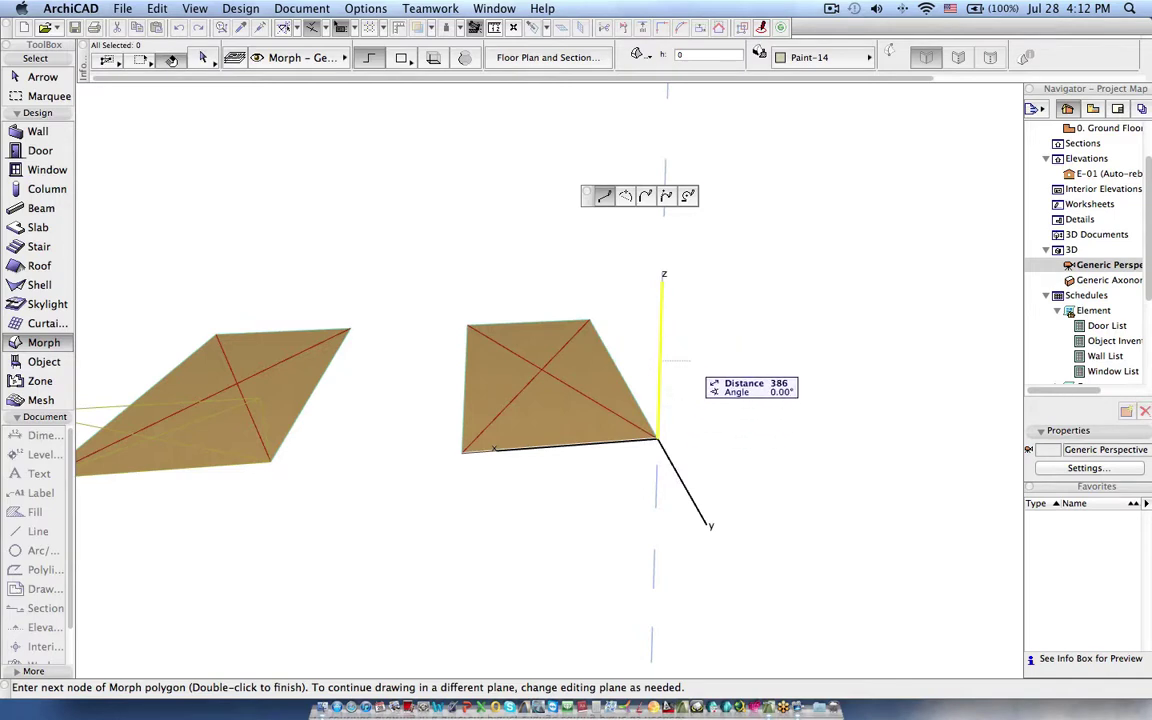
key(Tab)
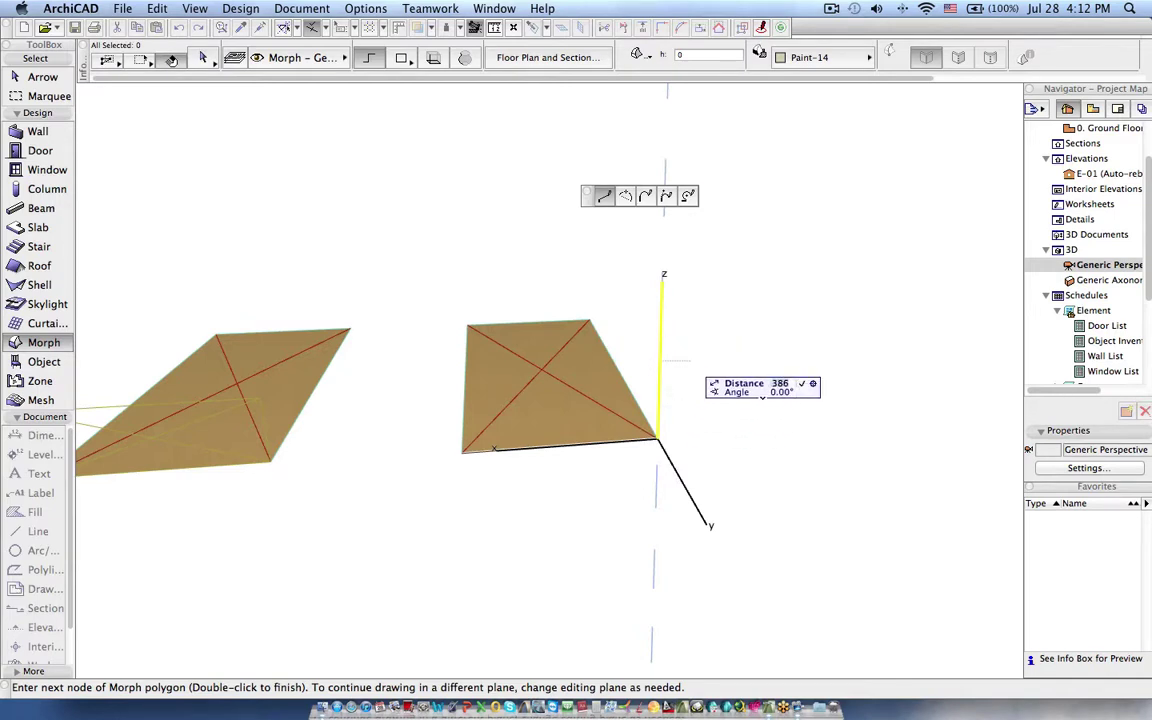
key(Return)
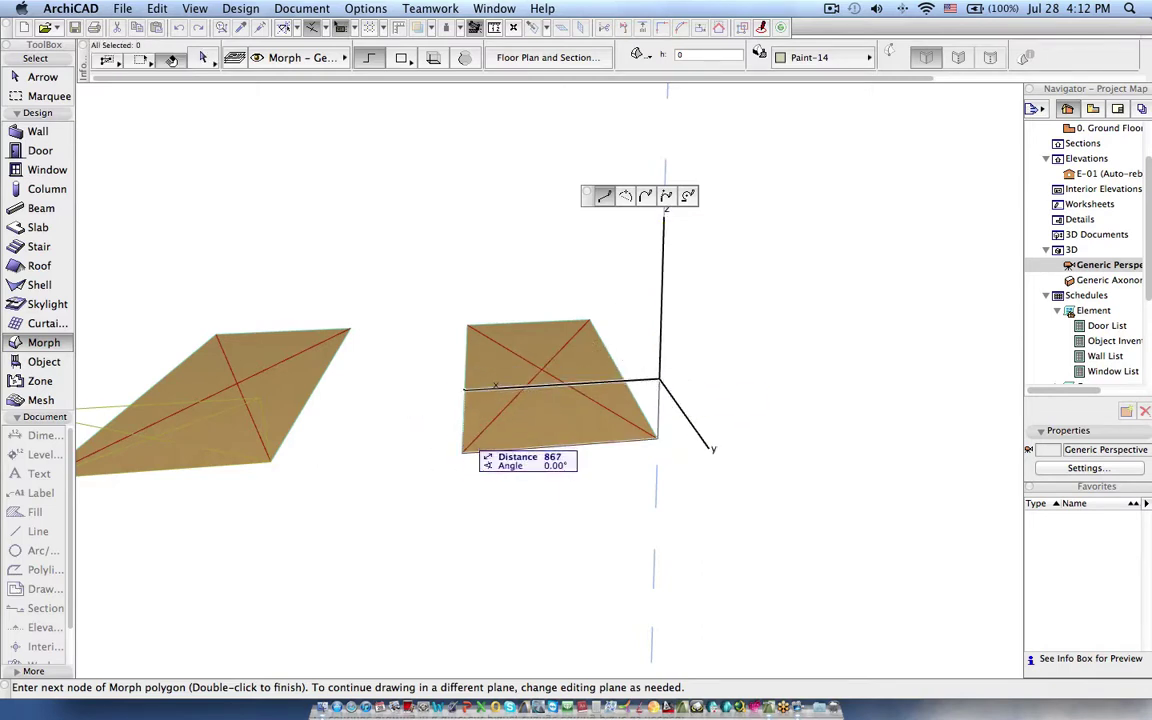
double_click(457, 390)
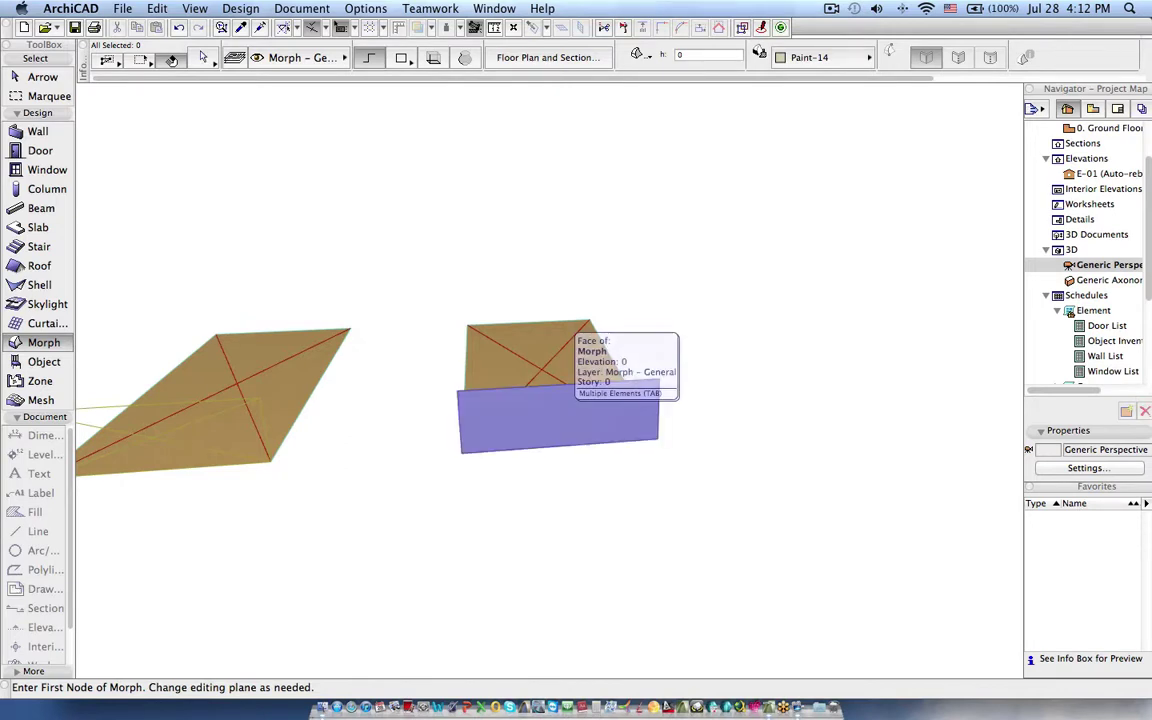
shift+click(577, 418)
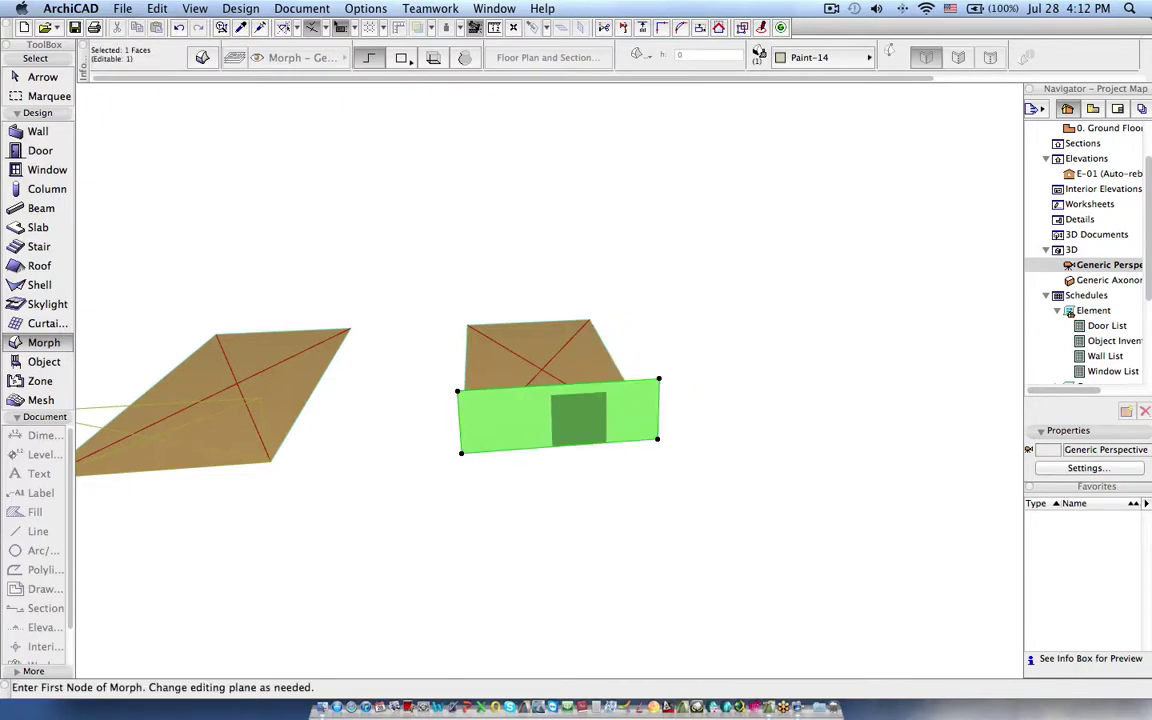
key(Delete)
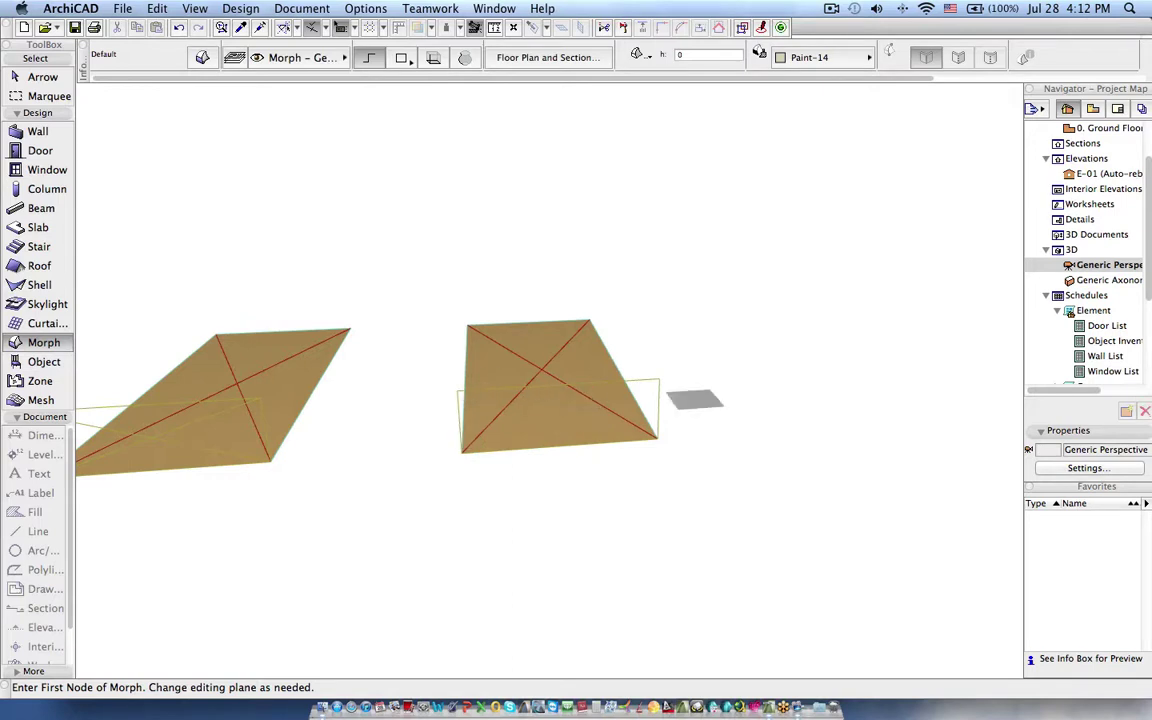
Draw two diagonal morph lines between opposite corners of the upright outline to form an X.
middle_drag(573, 430, 610, 436)
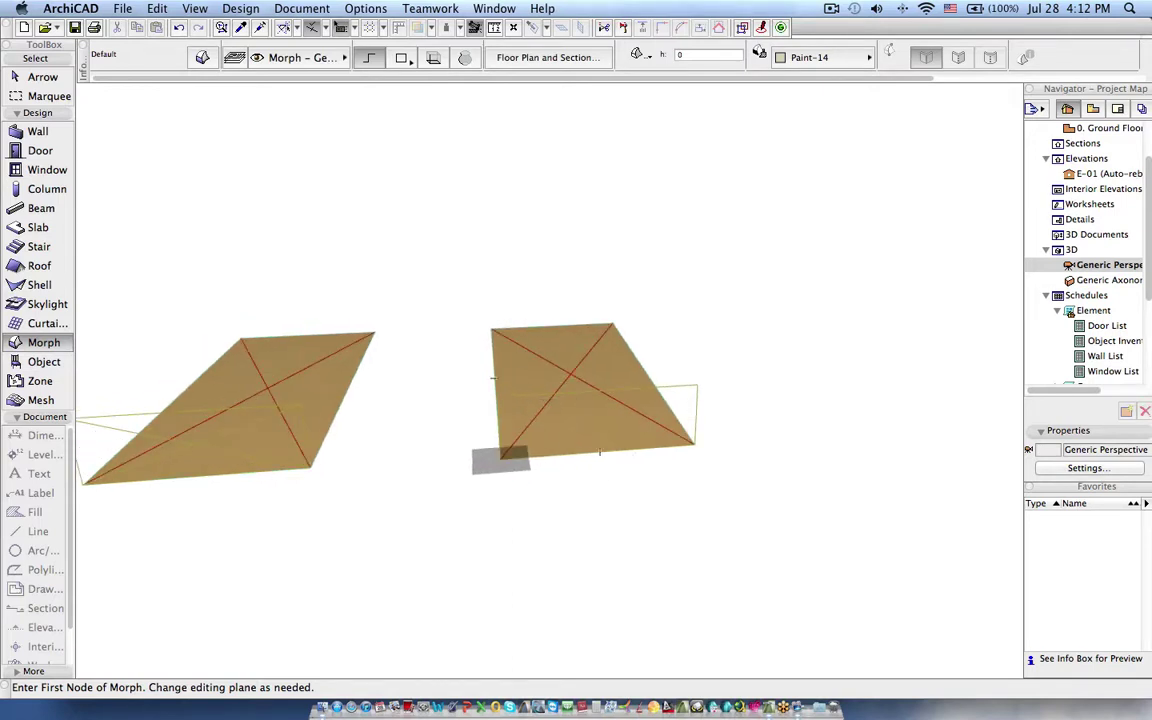
click(500, 458)
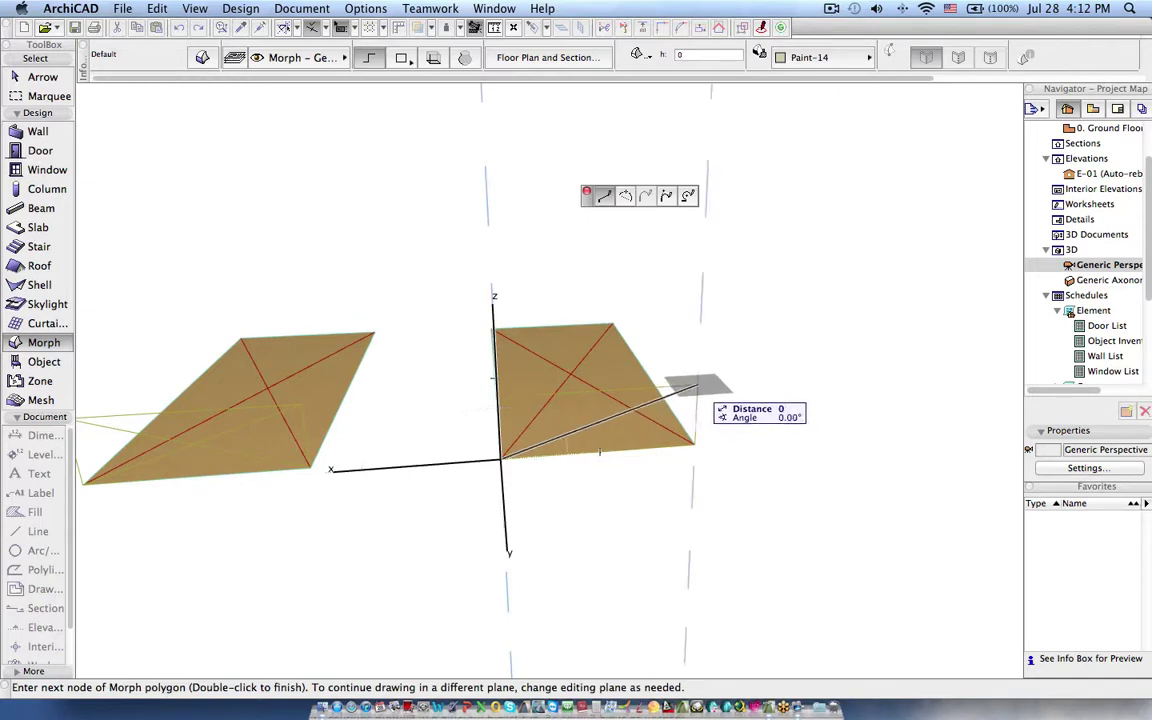
double_click(697, 385)
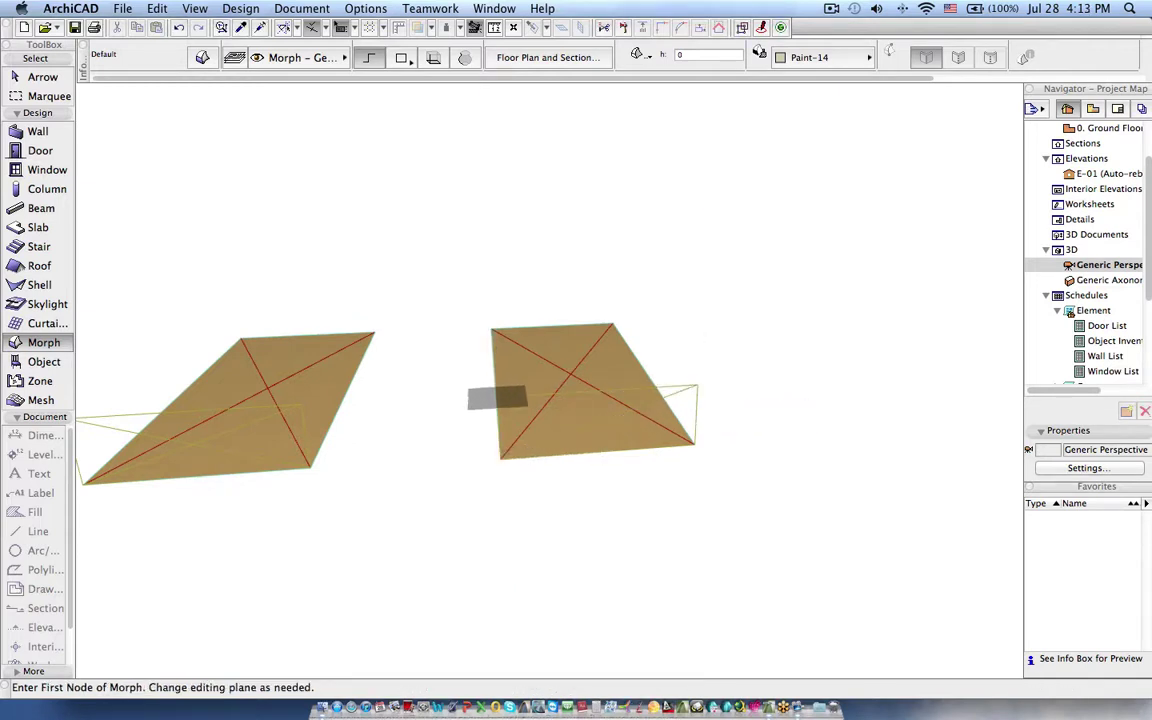
click(496, 399)
double_click(695, 444)
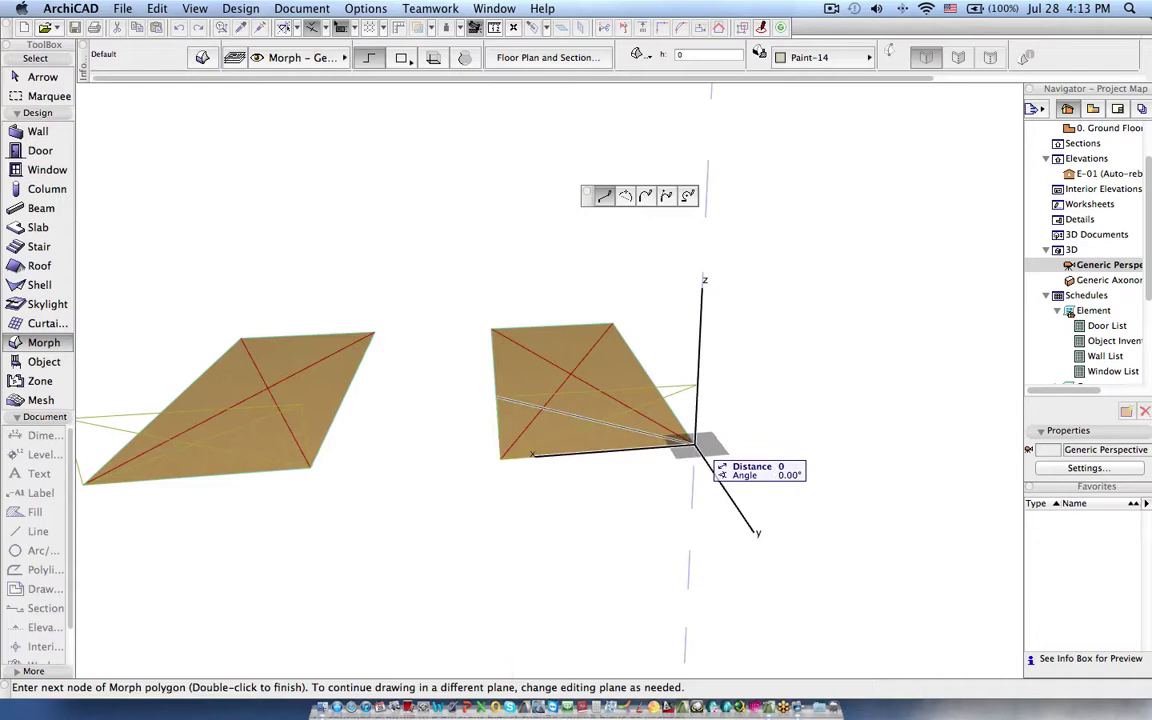
shift+middle_drag(832, 518, 665, 347)
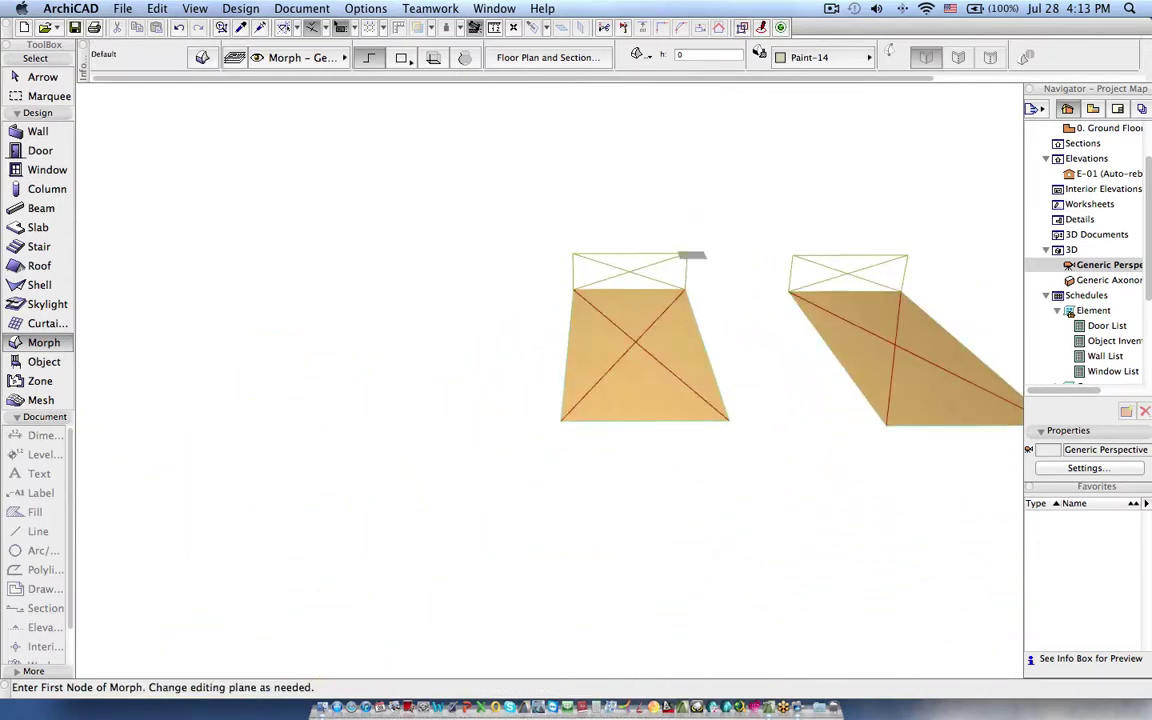
scroll(600, 258, up, 5)
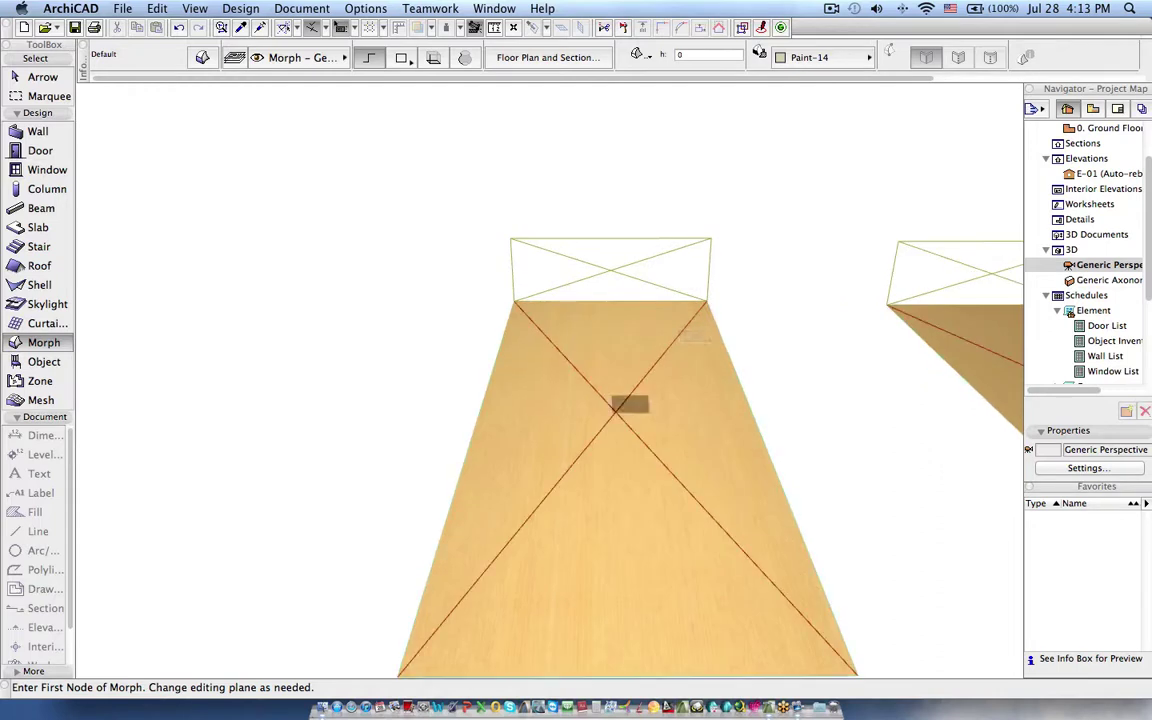
Return to the ground floor plan, select the new X-marked slab with its morph lines, and start saving the selection as a door.
scroll(670, 424, down, 3)
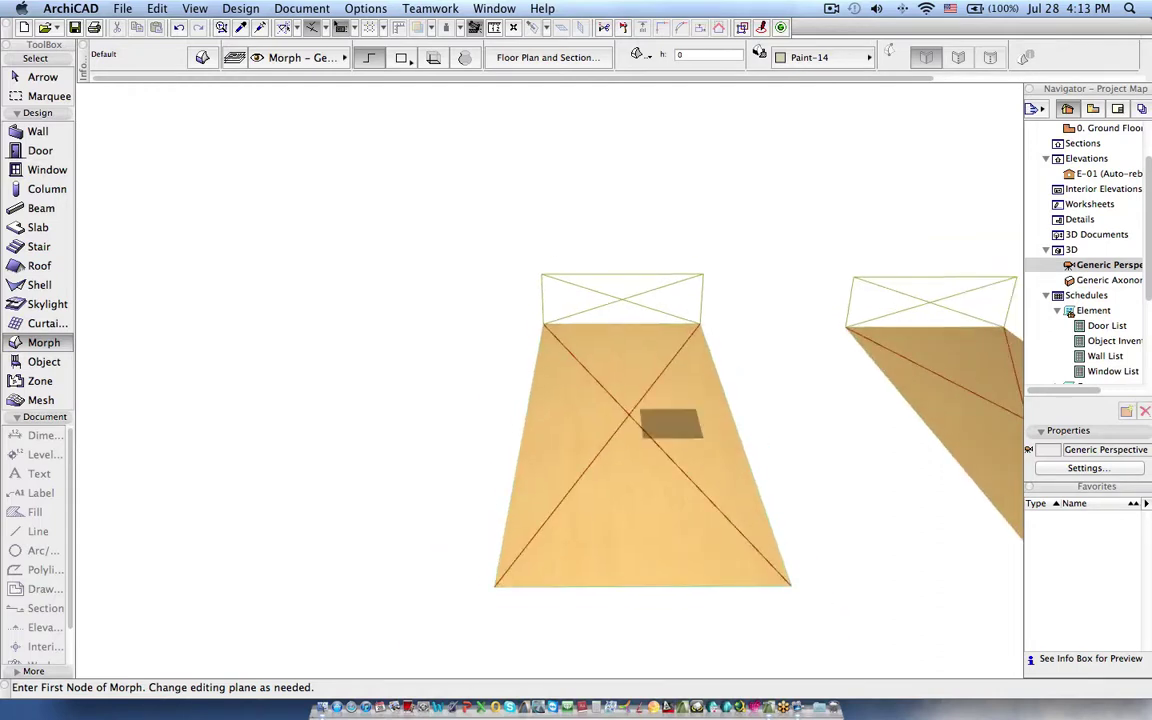
key(F2)
key(Escape)
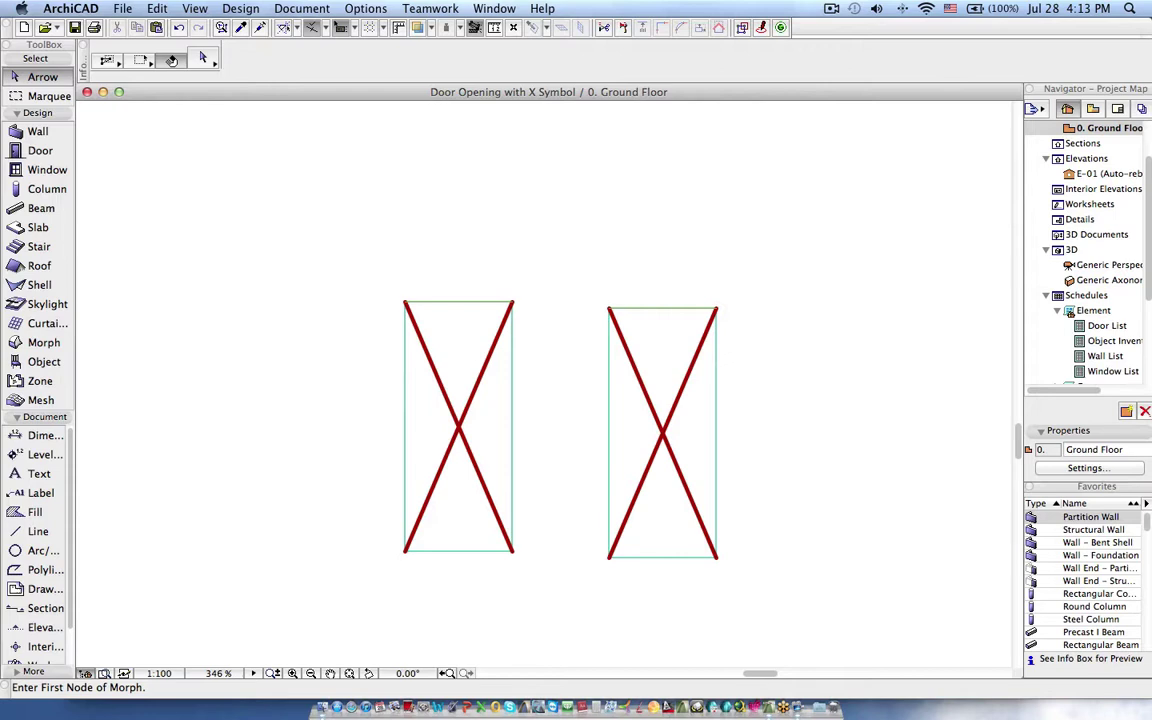
drag(535, 198, 334, 584)
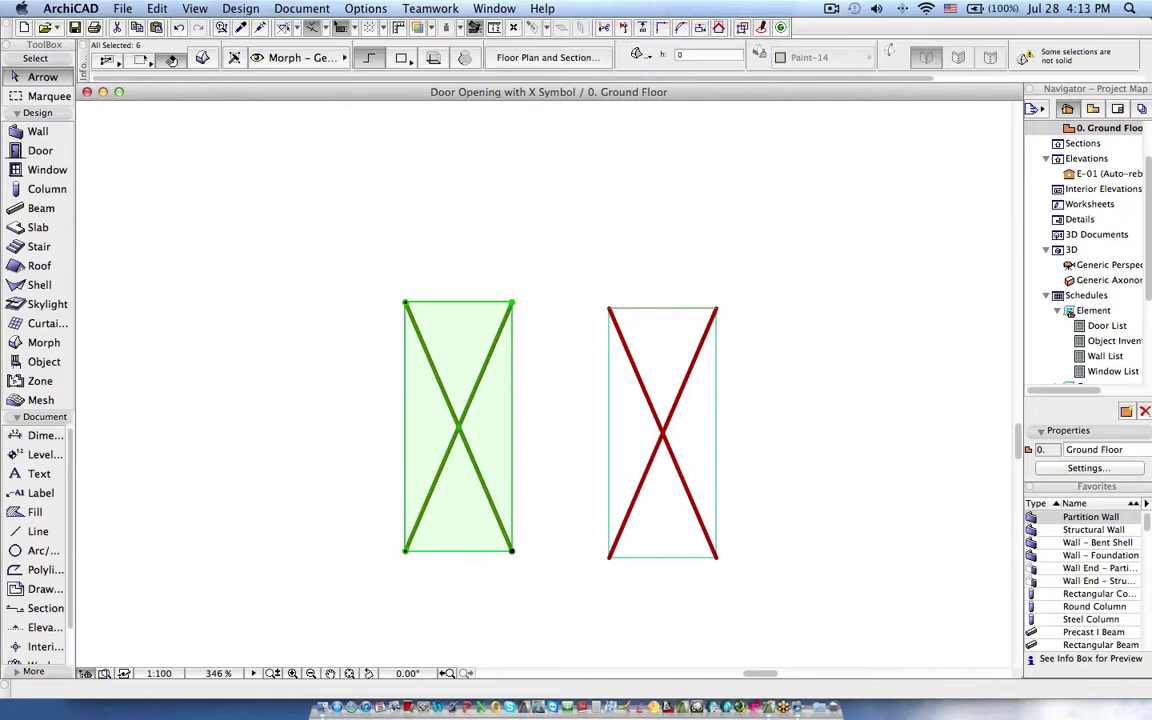
click(122, 8)
mouse_move(152, 227)
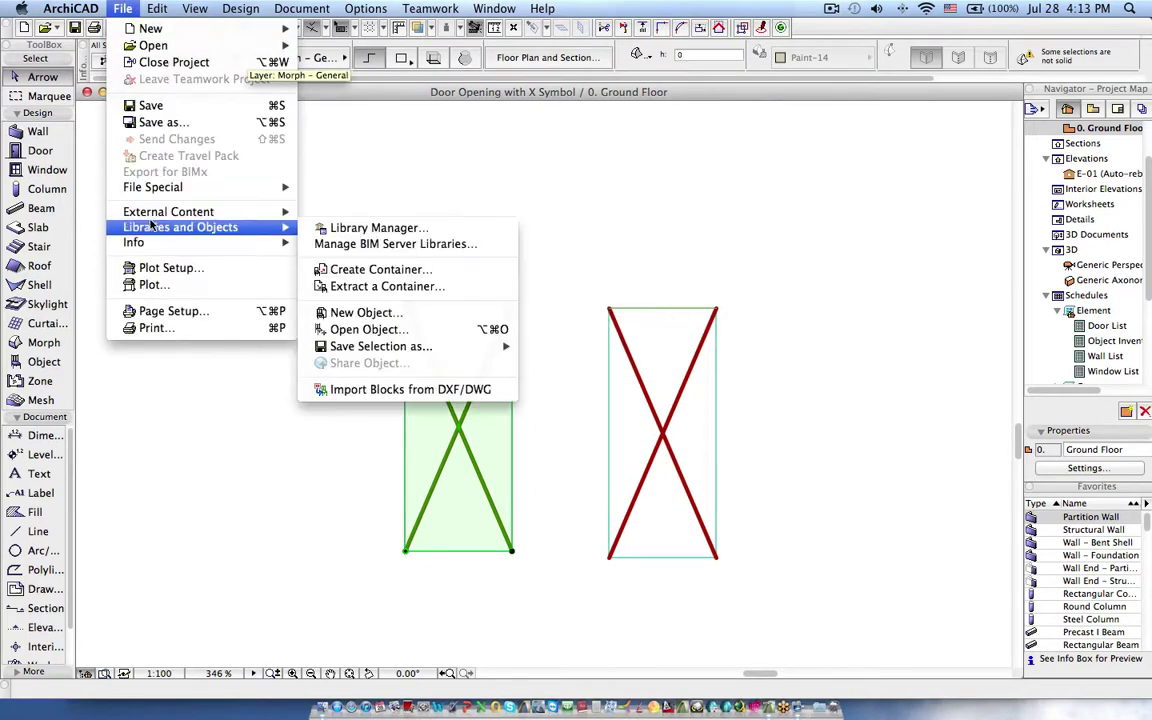
mouse_move(380, 347)
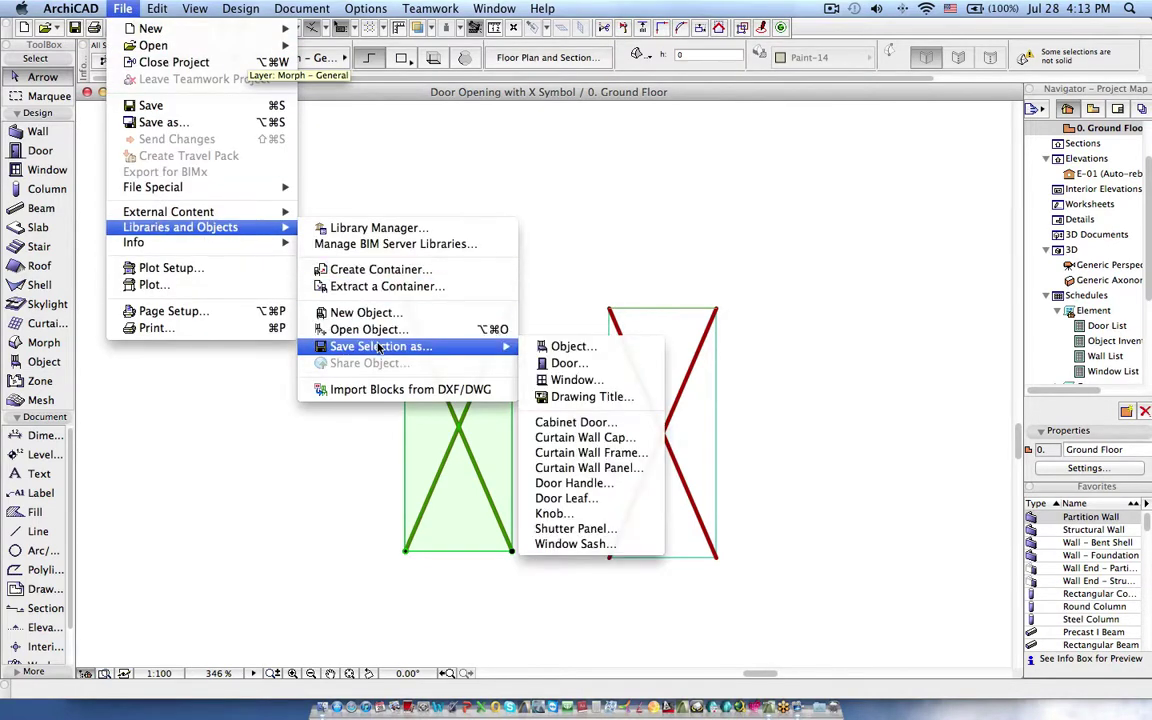
click(551, 365)
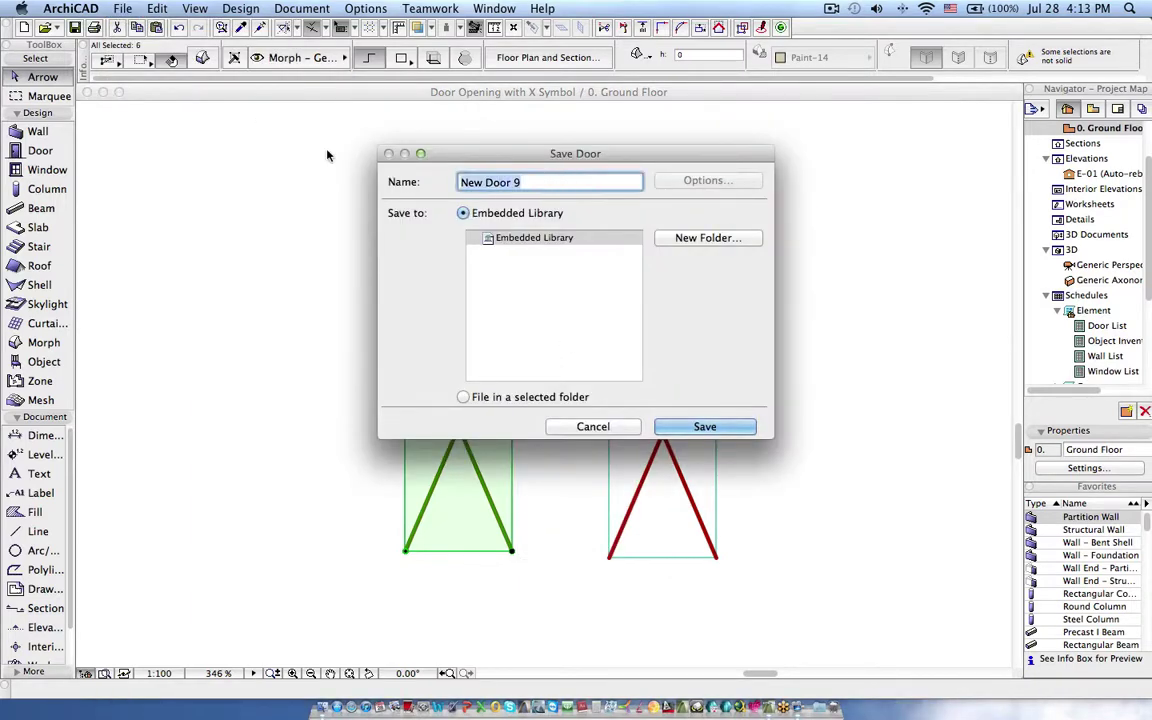
Try to save the door in the Embedded Library under the name "Empty Door".
text(Empty Door)
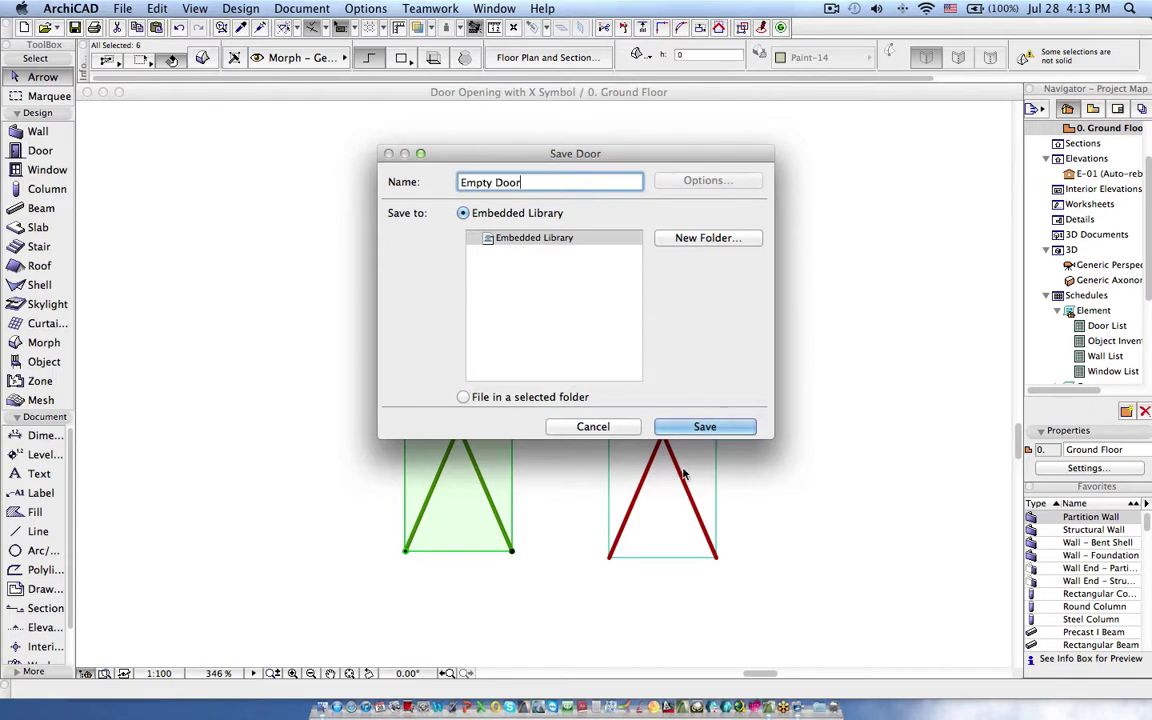
click(705, 427)
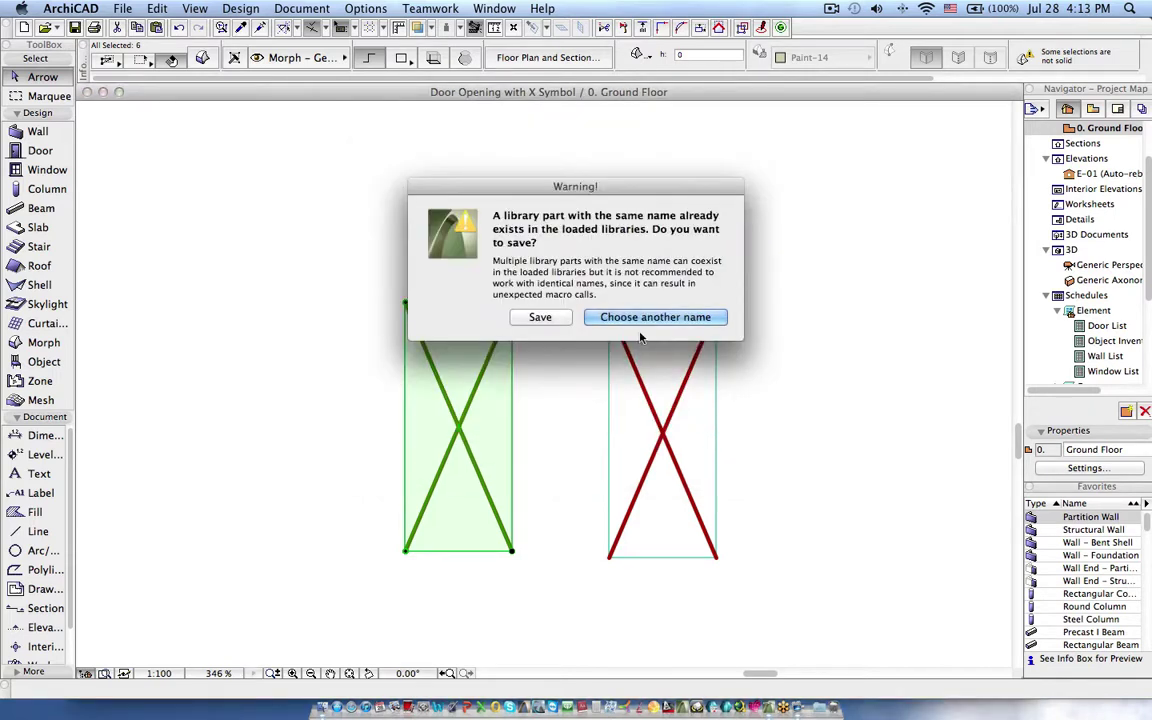
click(617, 318)
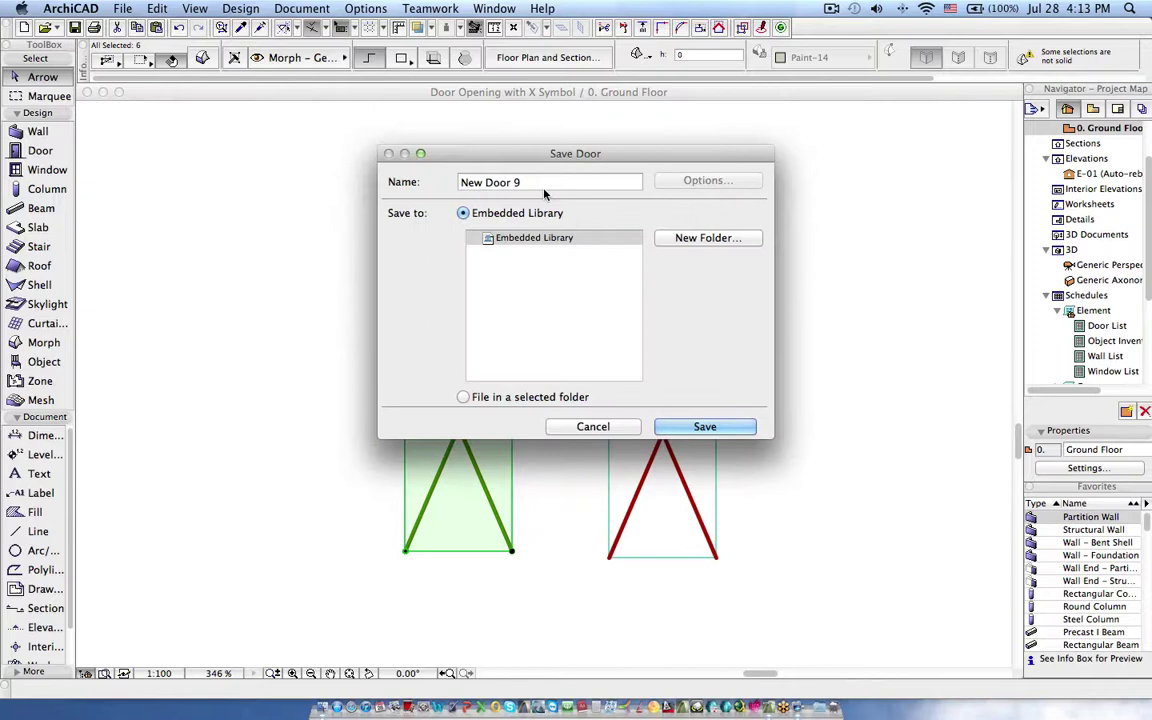
Name the door "Empty Door 1" and save it to the Embedded Library.
triple_click(495, 182)
text(Empt)
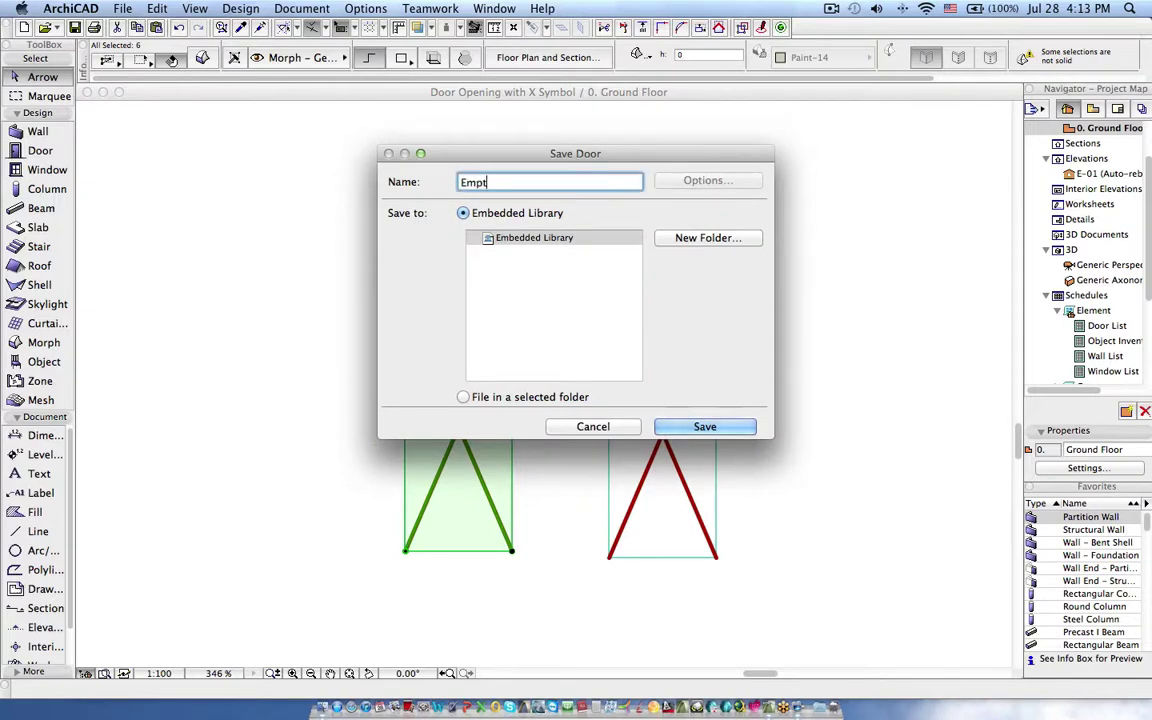
text(y Door 1)
click(704, 427)
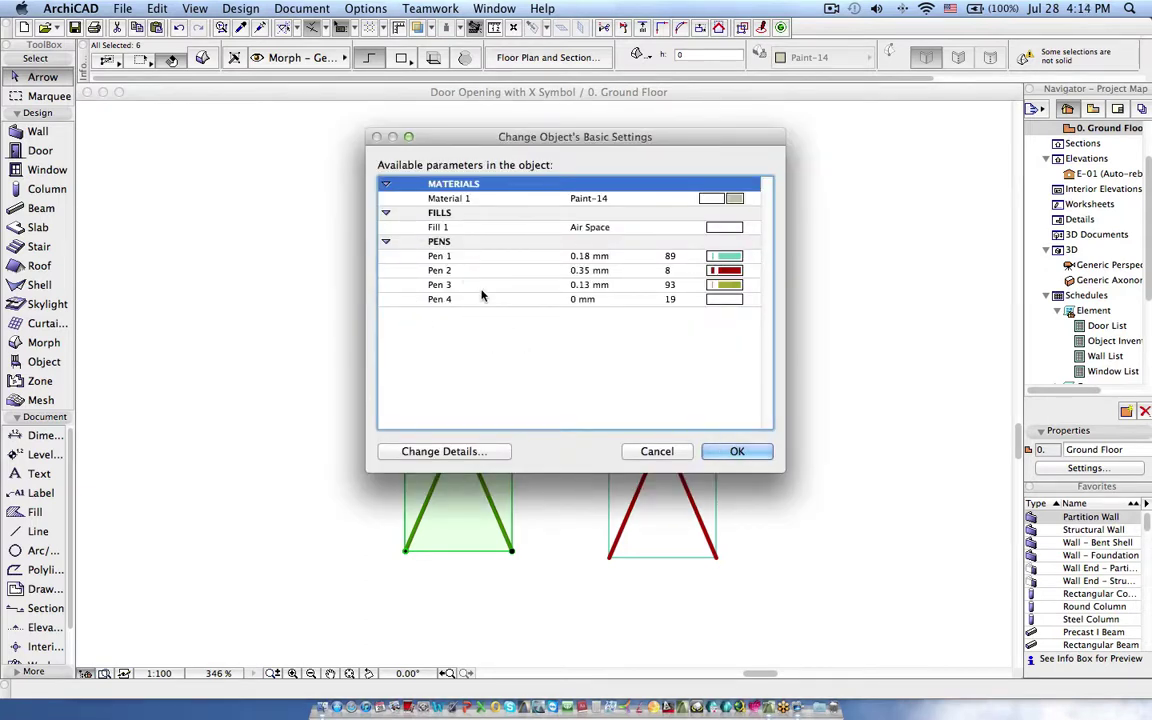
Rename the object's Pen 2 parameter as "Elevation Symbol Pen".
click(440, 270)
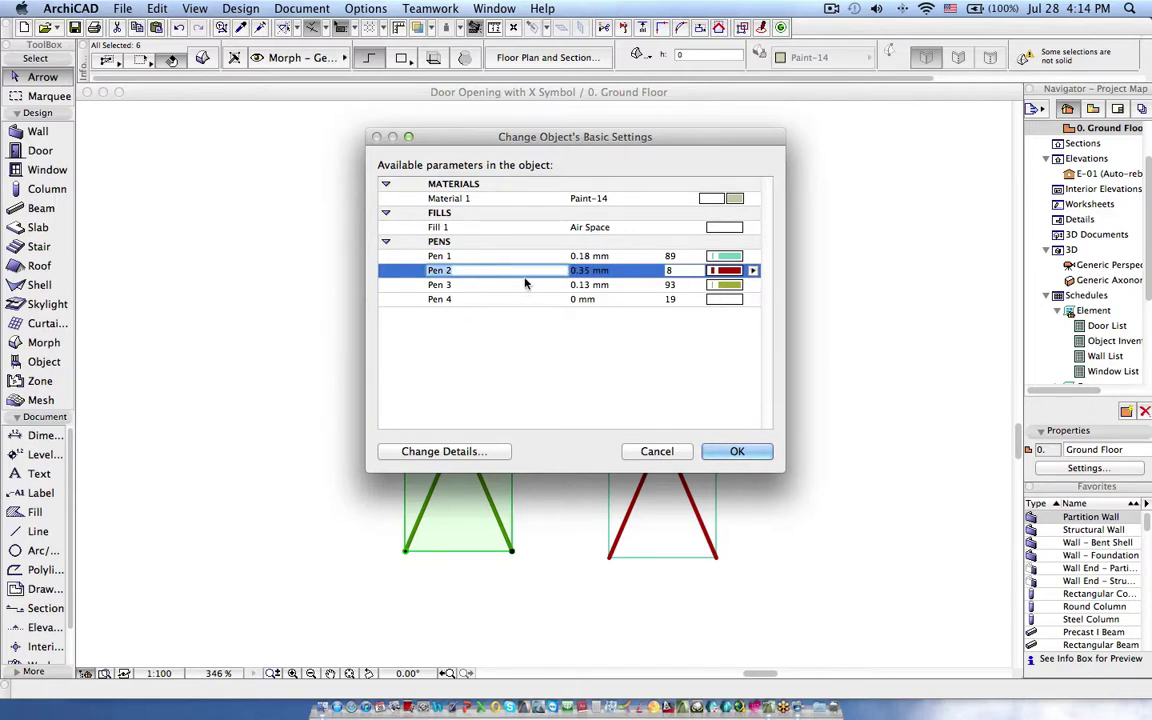
key(BackSpace)
key(BackSpace)
key(BackSpace)
key(BackSpace)
key(BackSpace)
text(Elevation Symbil)
Rename the Pen 3 parameter as "Floor Plan Symbol Pen" and accept the object's basic settings.
click(458, 285)
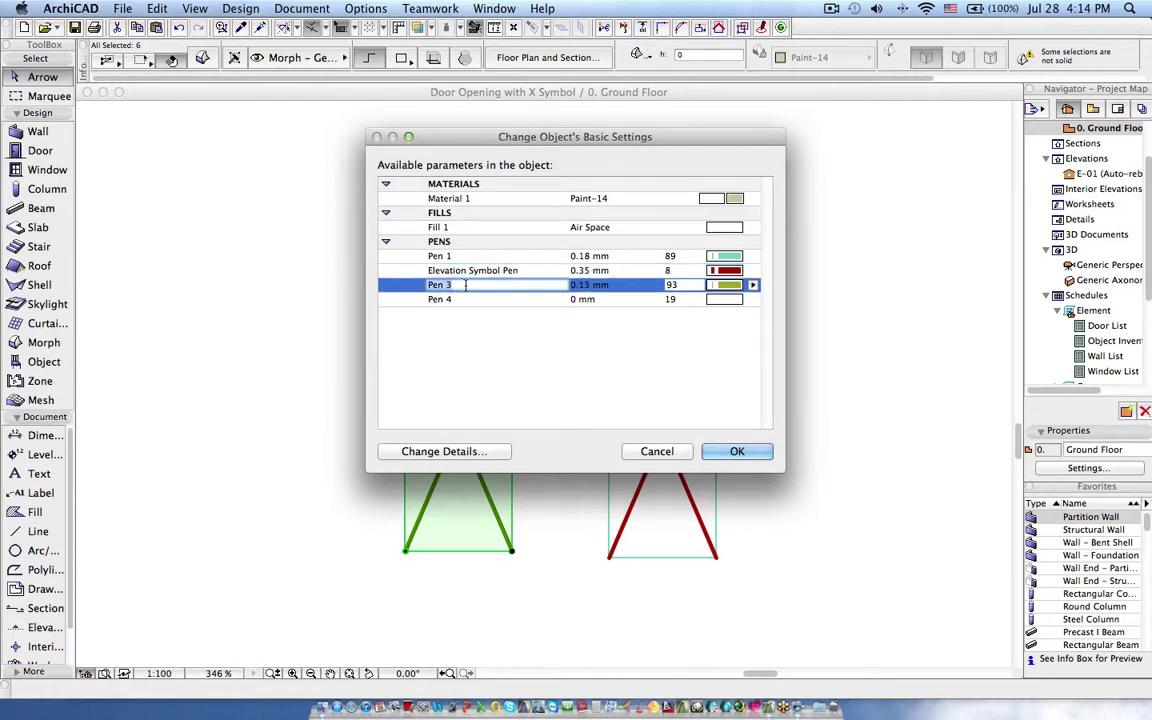
text(Floor Plan Symbol Pen)
click(737, 451)
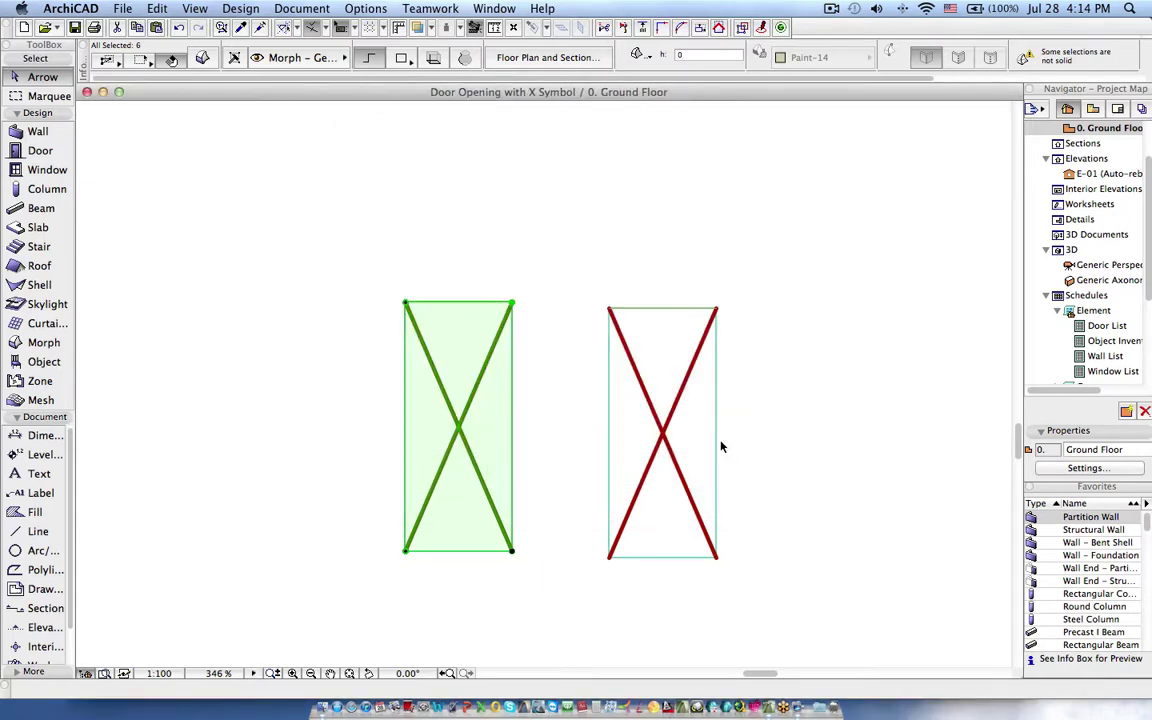
Deselect the slab and delete the third door opening from the left end of the wall.
middle_drag(472, 340, 543, 275)
scroll(543, 275, down, 6)
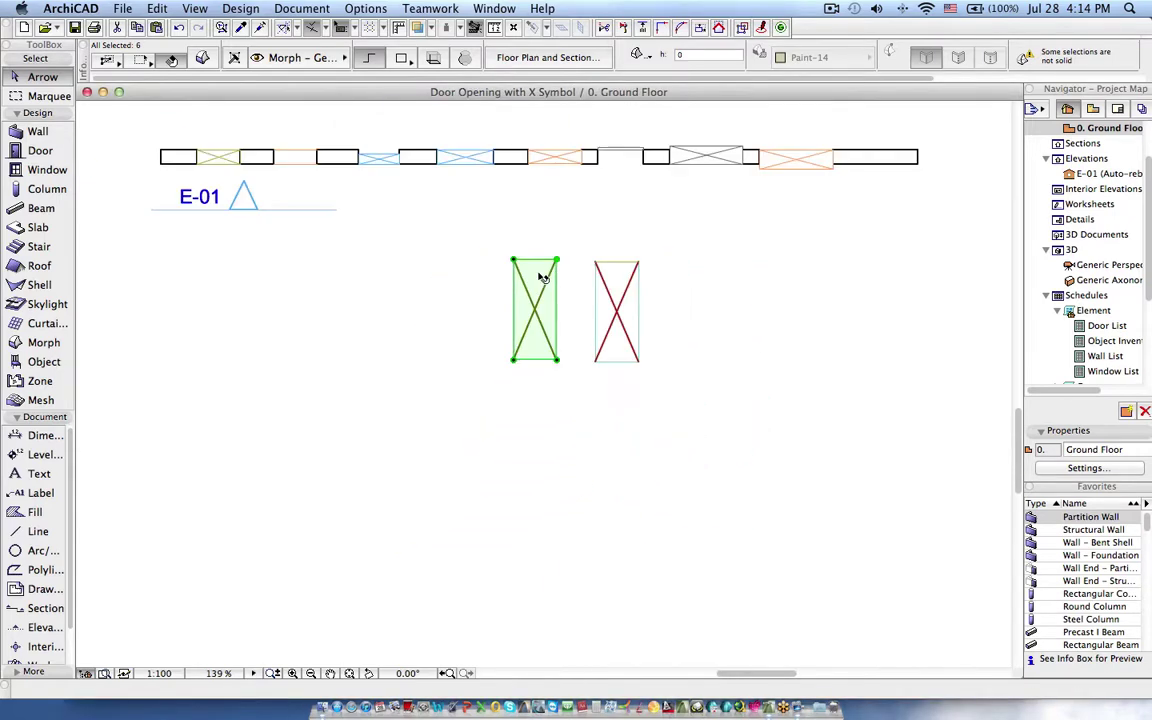
key(Escape)
scroll(309, 194, up, 5)
middle_drag(310, 196, 370, 343)
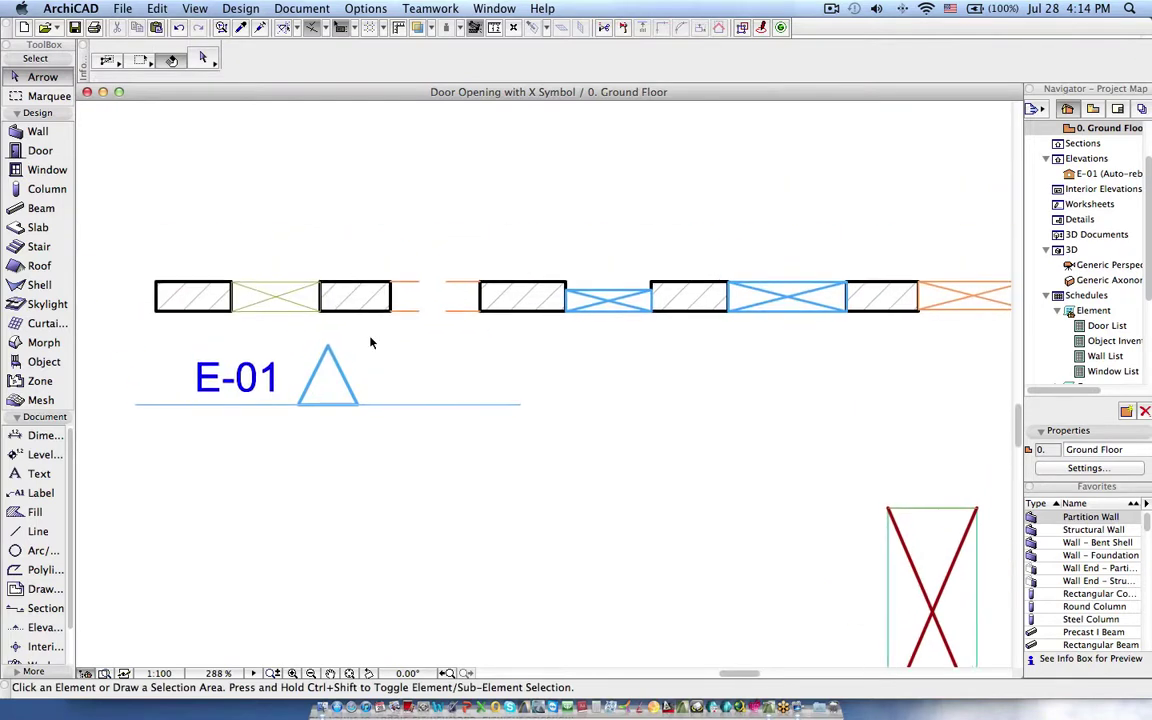
click(568, 314)
key(Delete)
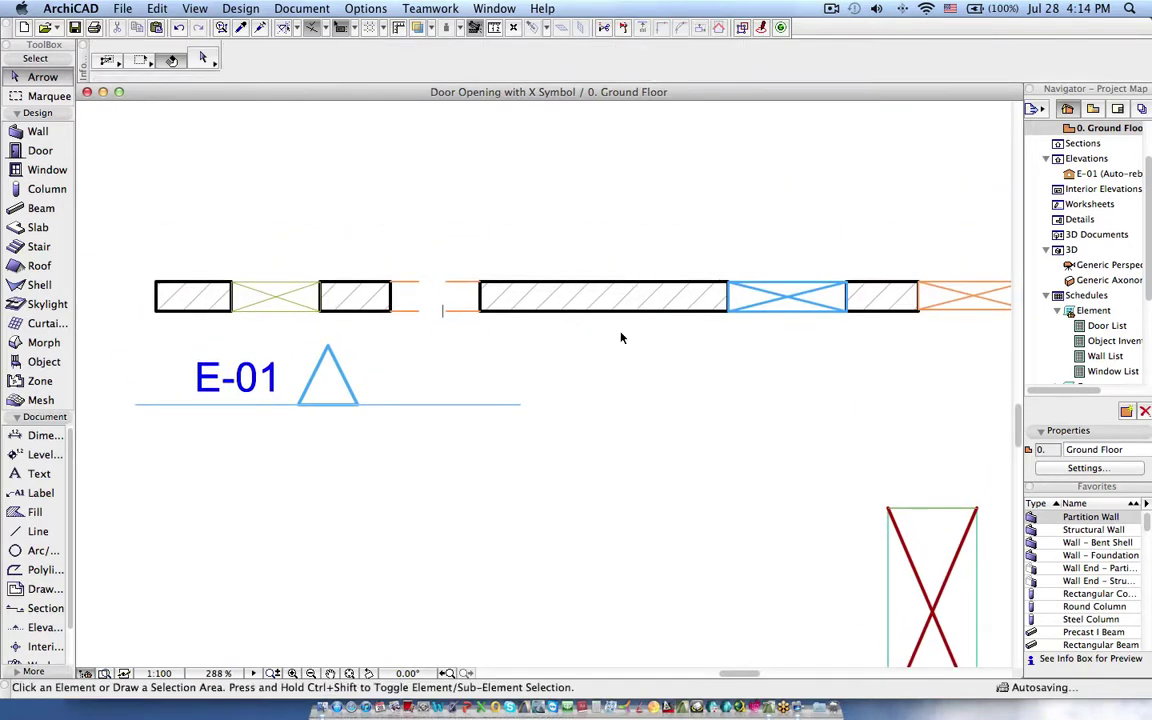
Place an Empty Door 1 opening, 900 by 2100 mm, in the wall where the deleted opening stood.
click(40, 151)
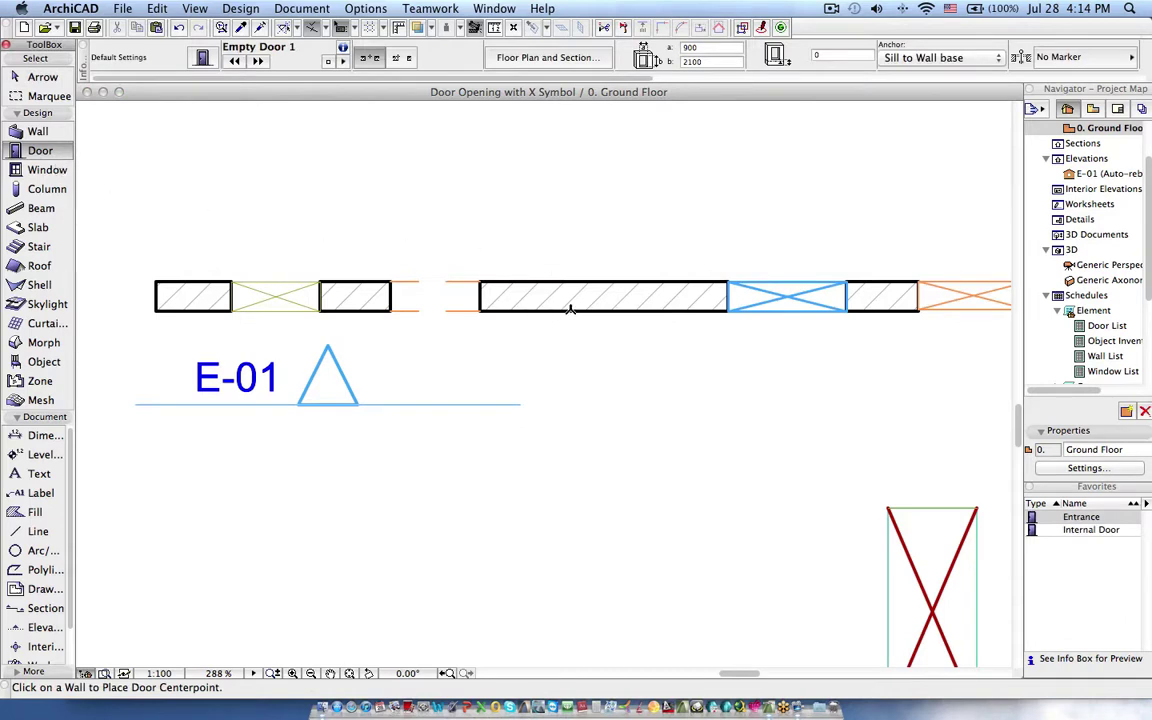
click(597, 310)
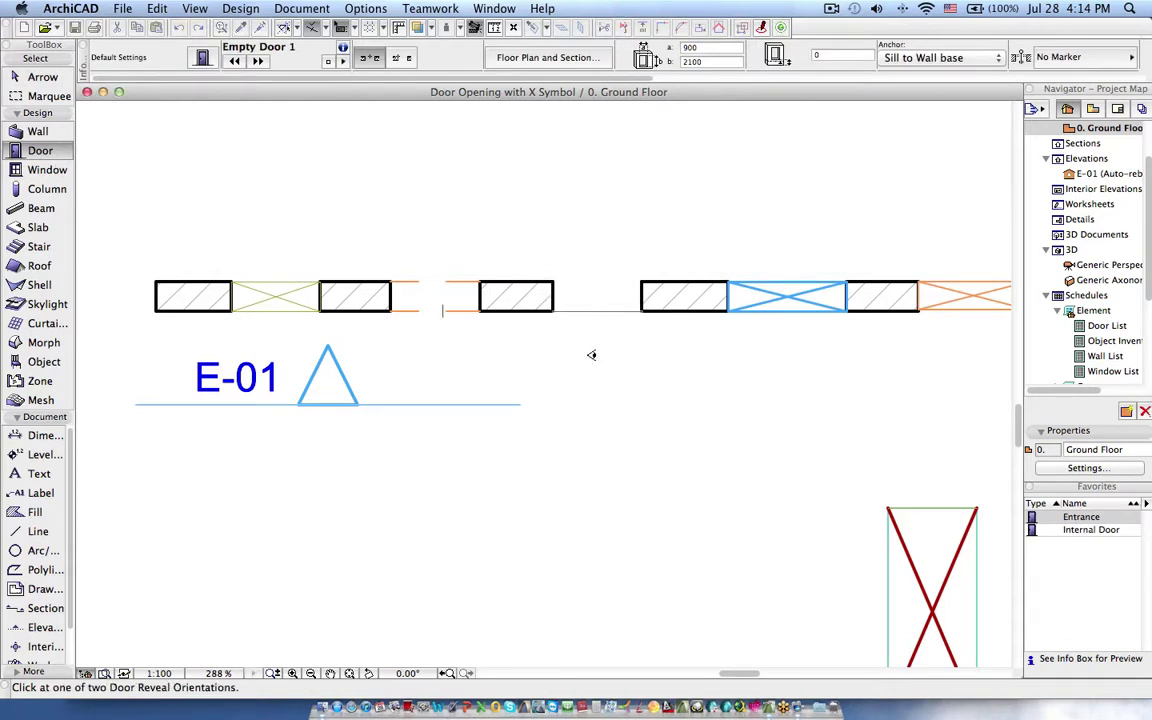
click(591, 355)
Stretch both ends of the new door opening along the wall to a width of about 1860 mm.
shift+click(640, 312)
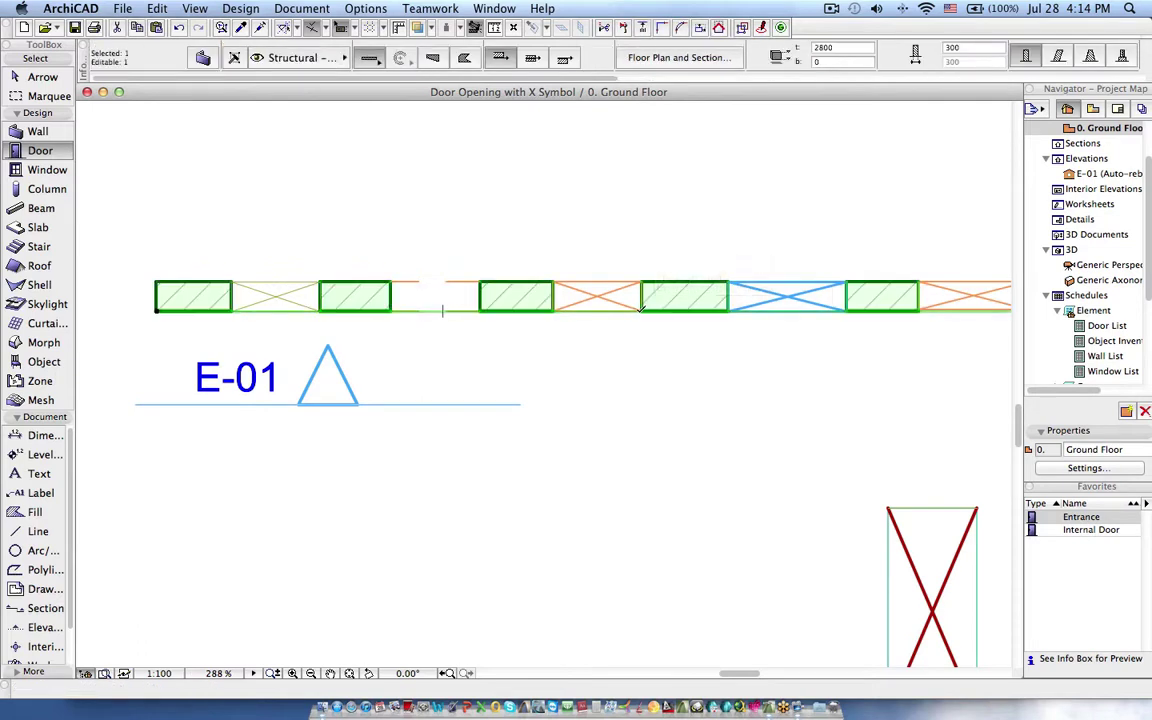
shift+click(640, 312)
shift+click(641, 312)
click(641, 312)
click(681, 314)
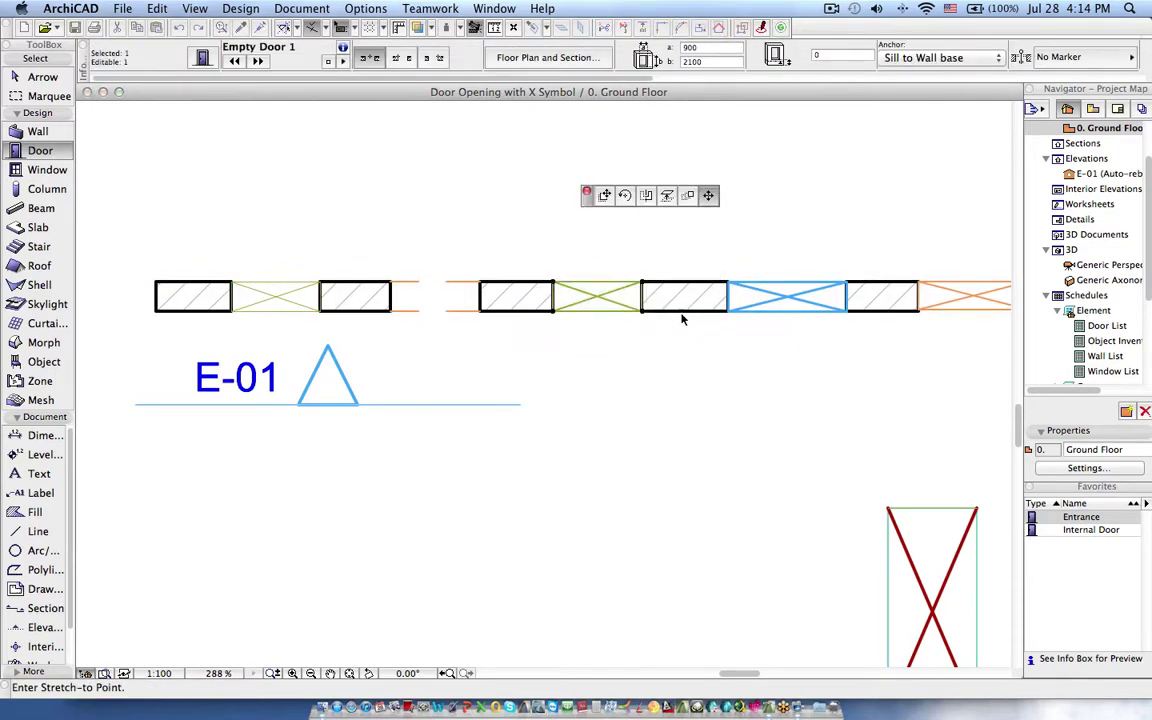
click(552, 308)
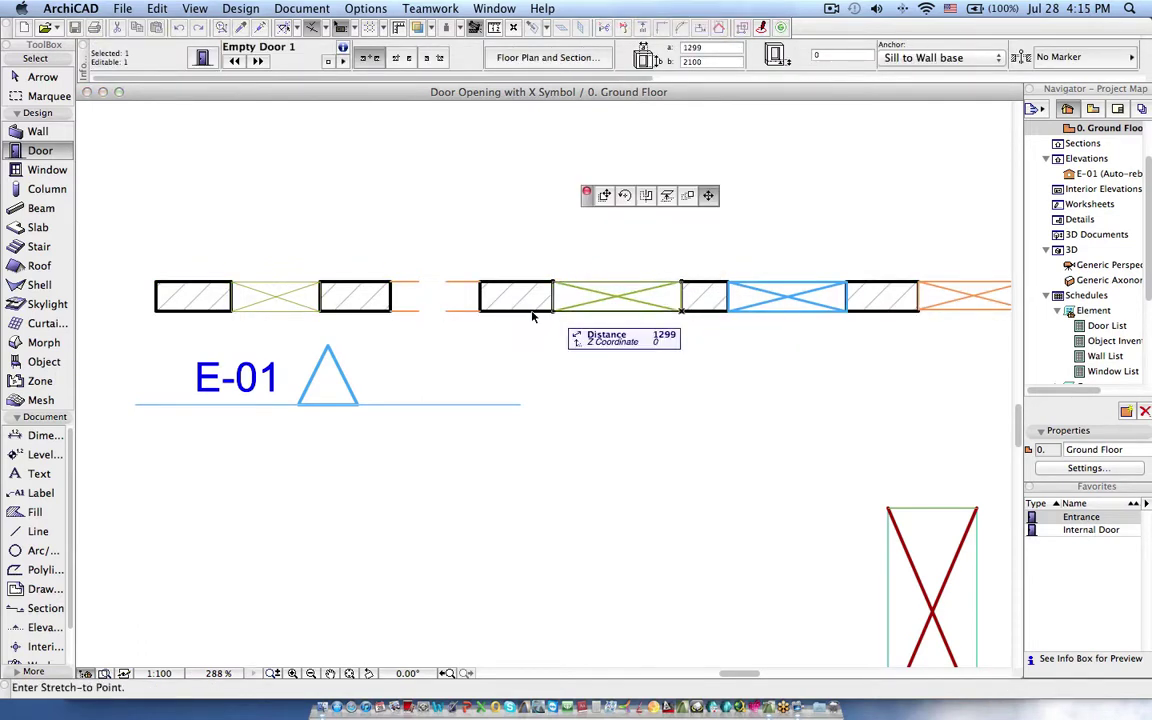
click(498, 311)
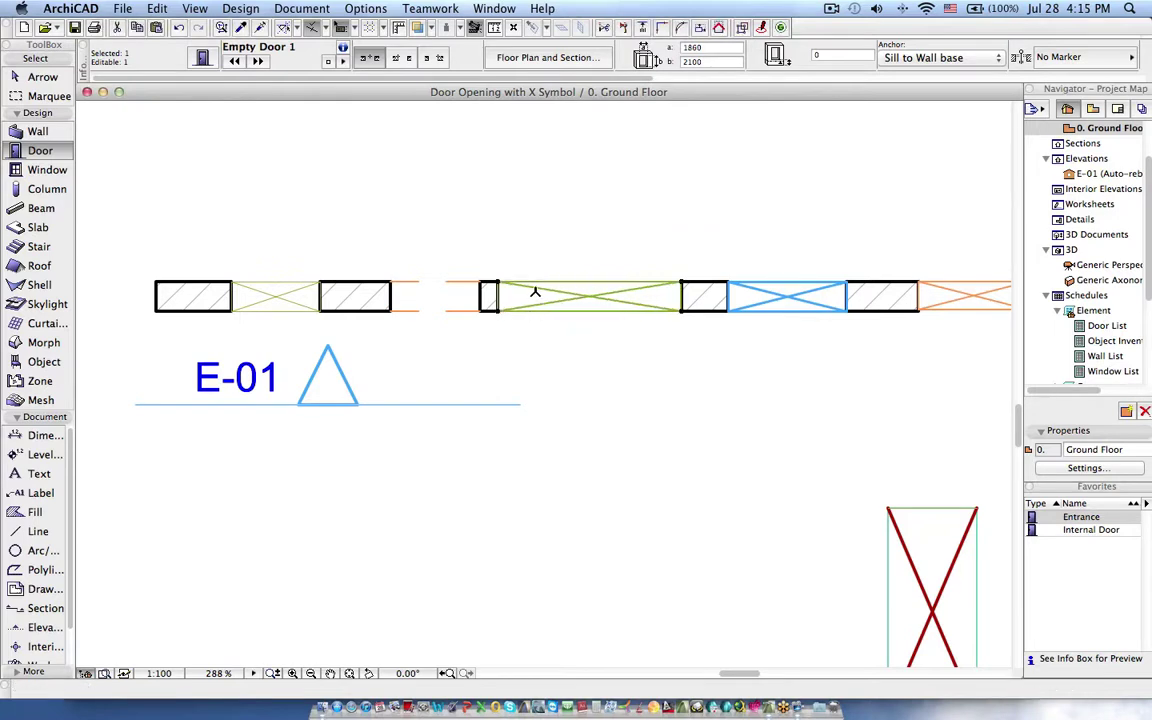
Extend the E-01 elevation line past the widened door opening and open that elevation.
click(518, 406)
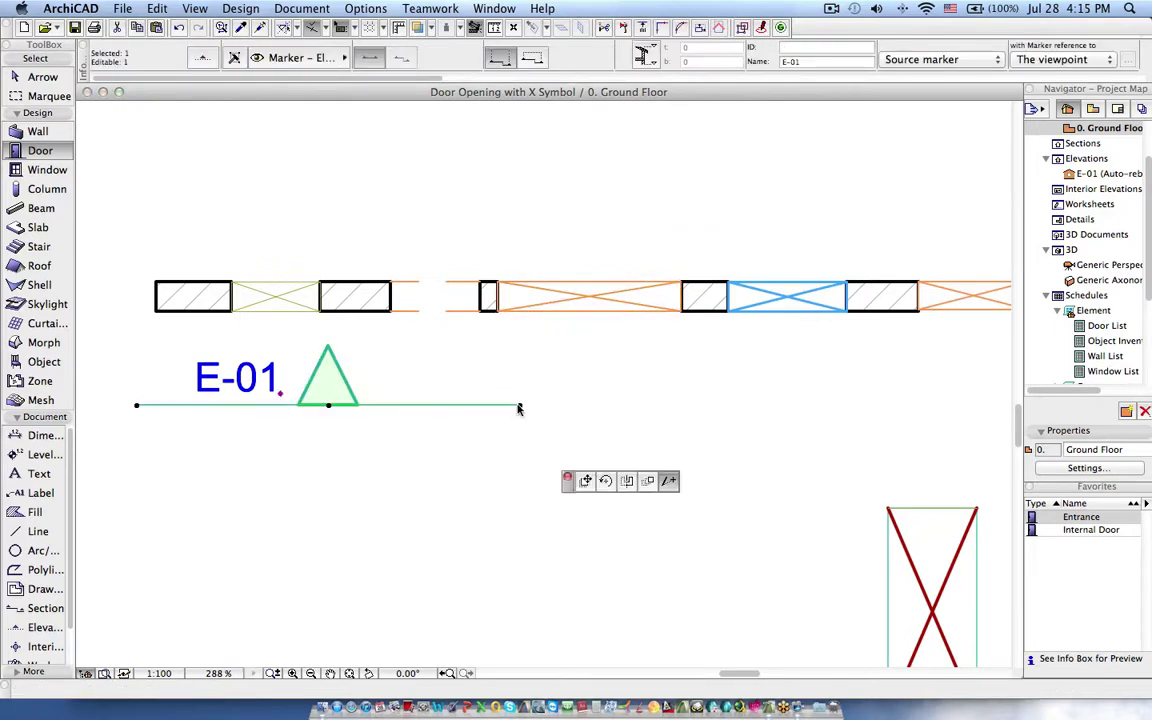
click(712, 405)
right_click(626, 402)
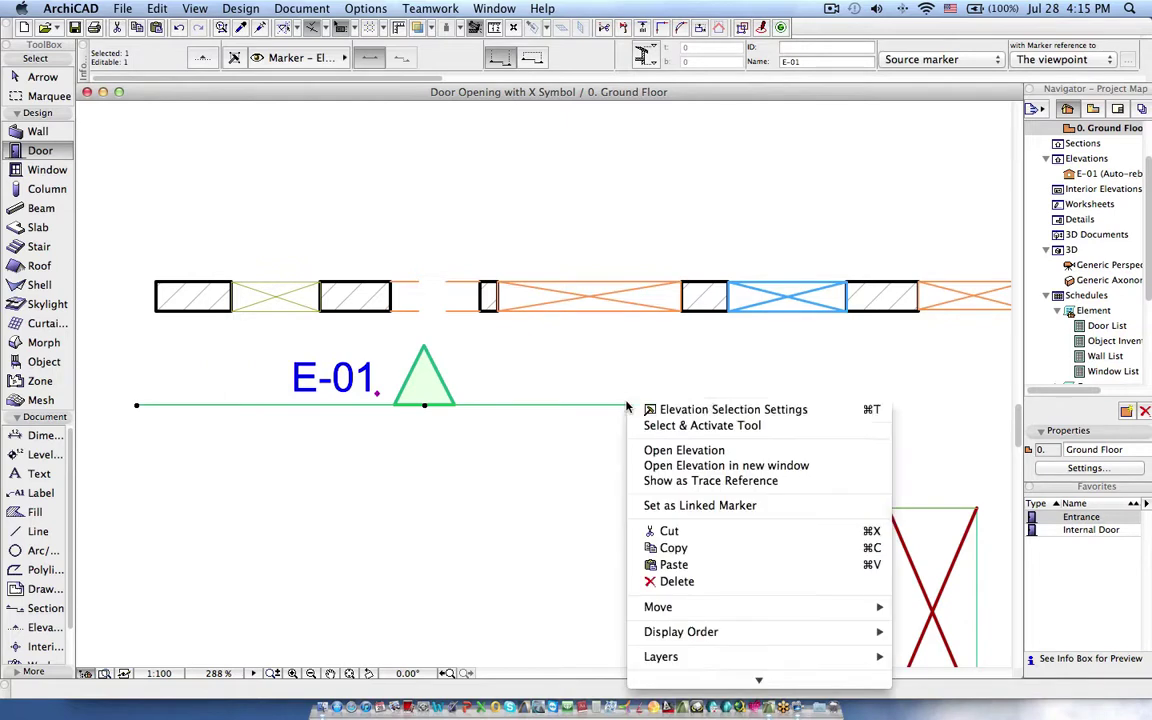
click(668, 446)
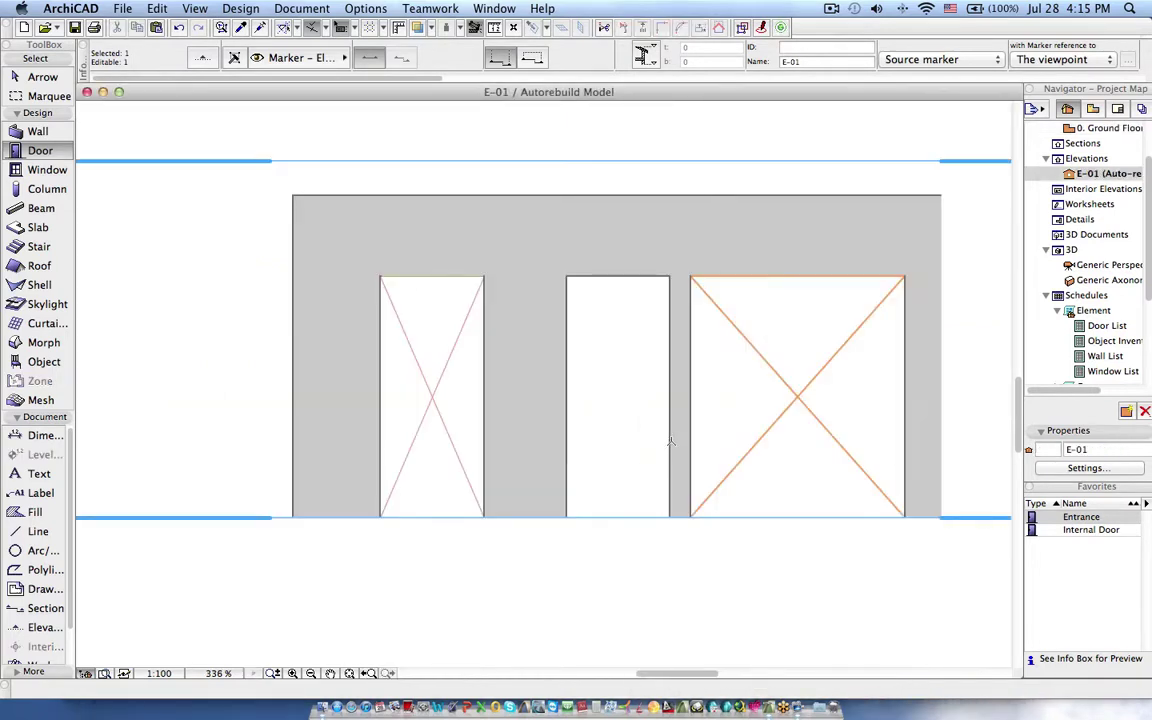
Examine the X symbols of the door openings in the elevation, and return to the ground floor plan.
middle_drag(840, 414, 712, 429)
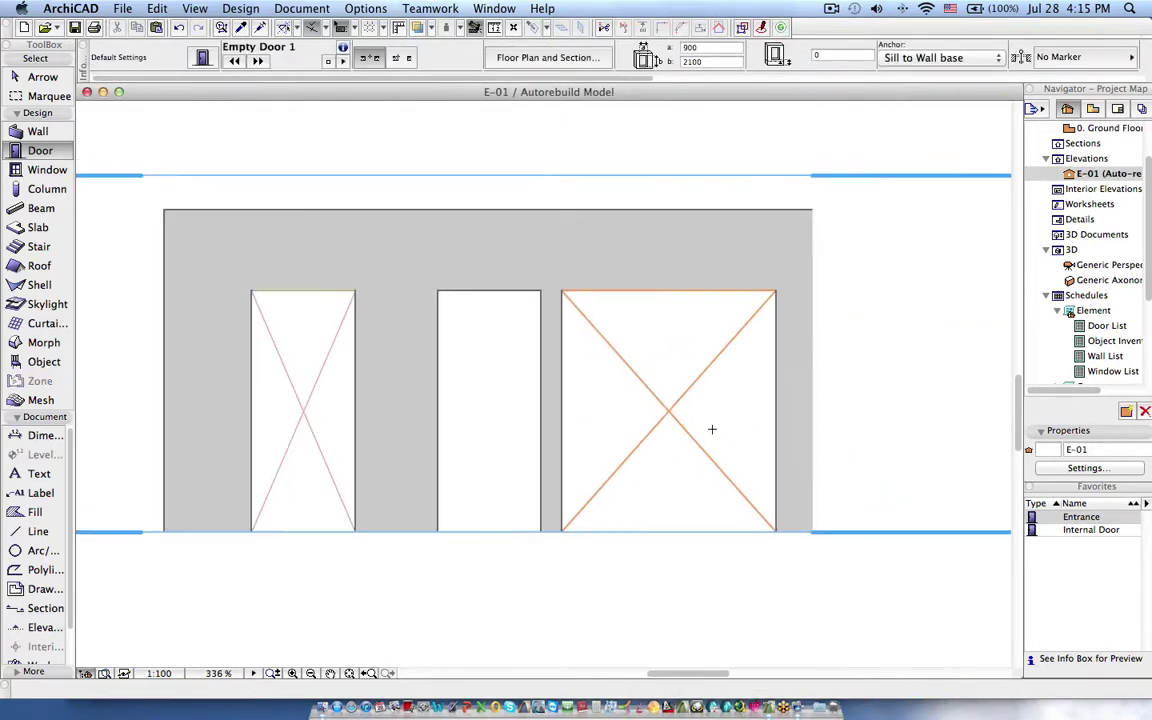
scroll(772, 336, up, 3)
scroll(773, 336, down, 2)
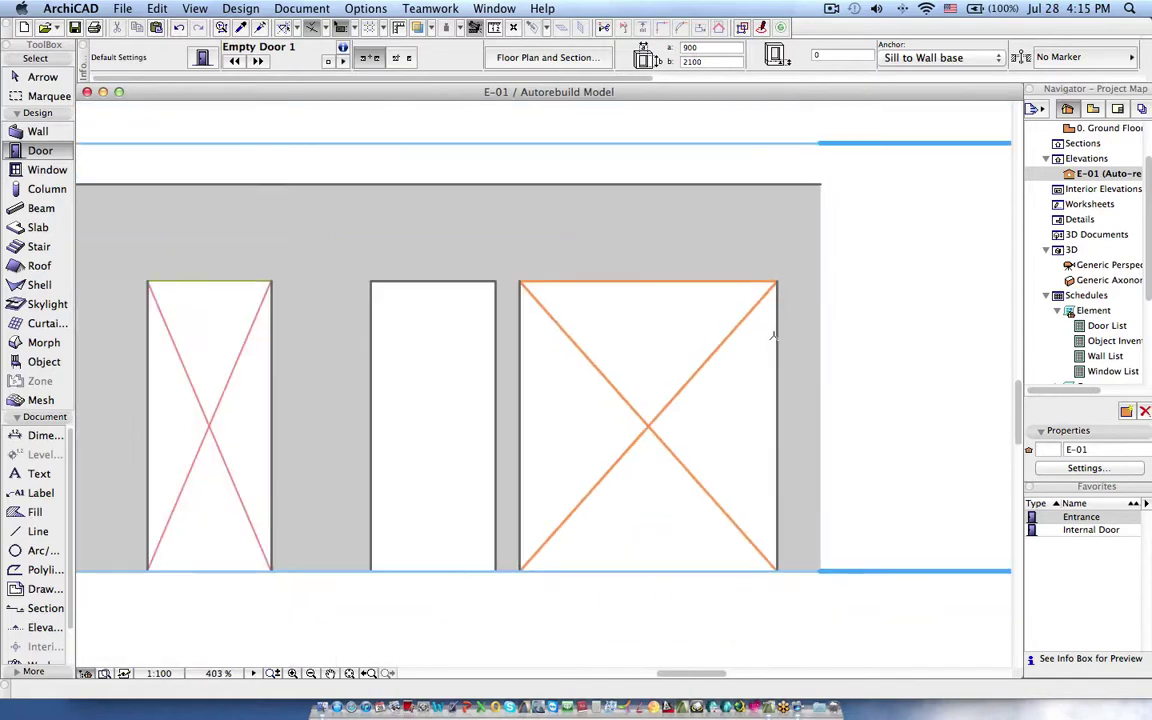
key(F2)
key(Escape)
Try stretching the blue rectangular door opening to a width of about 1477 mm.
middle_drag(755, 332, 480, 382)
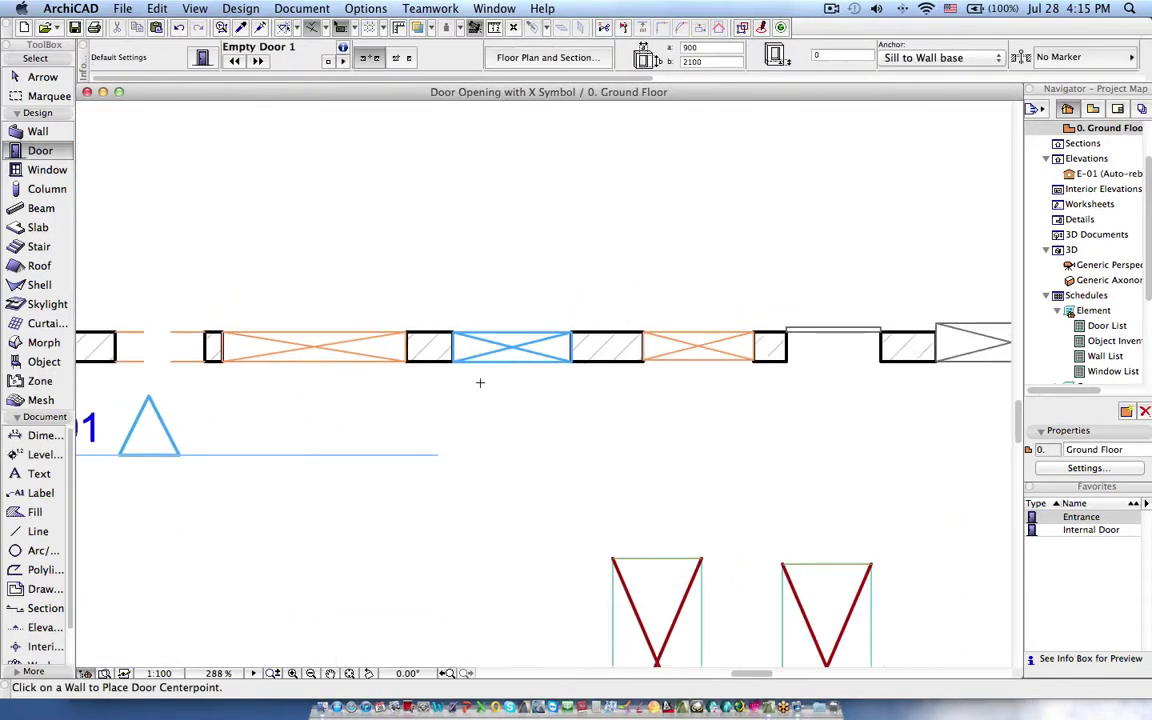
click(572, 362)
click(572, 362)
click(600, 368)
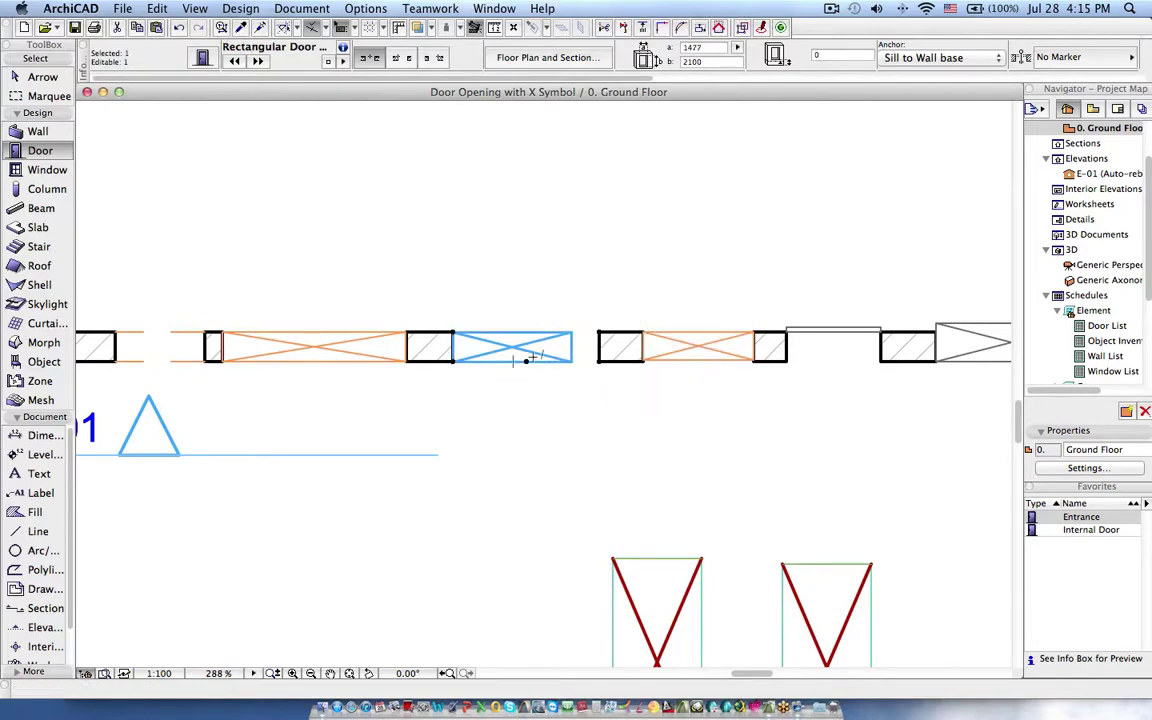
key(Escape)
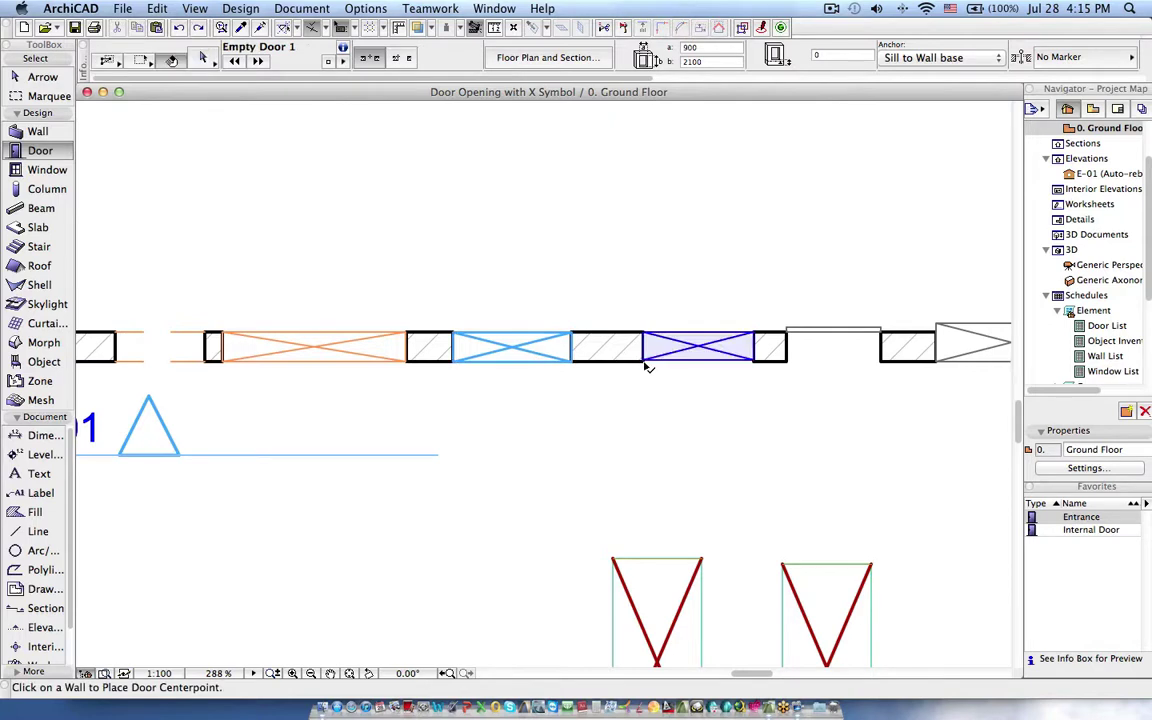
Stretch the orange X-marked opening beside the blue one to a width of about 1476 mm and deselect it.
click(644, 360)
click(608, 364)
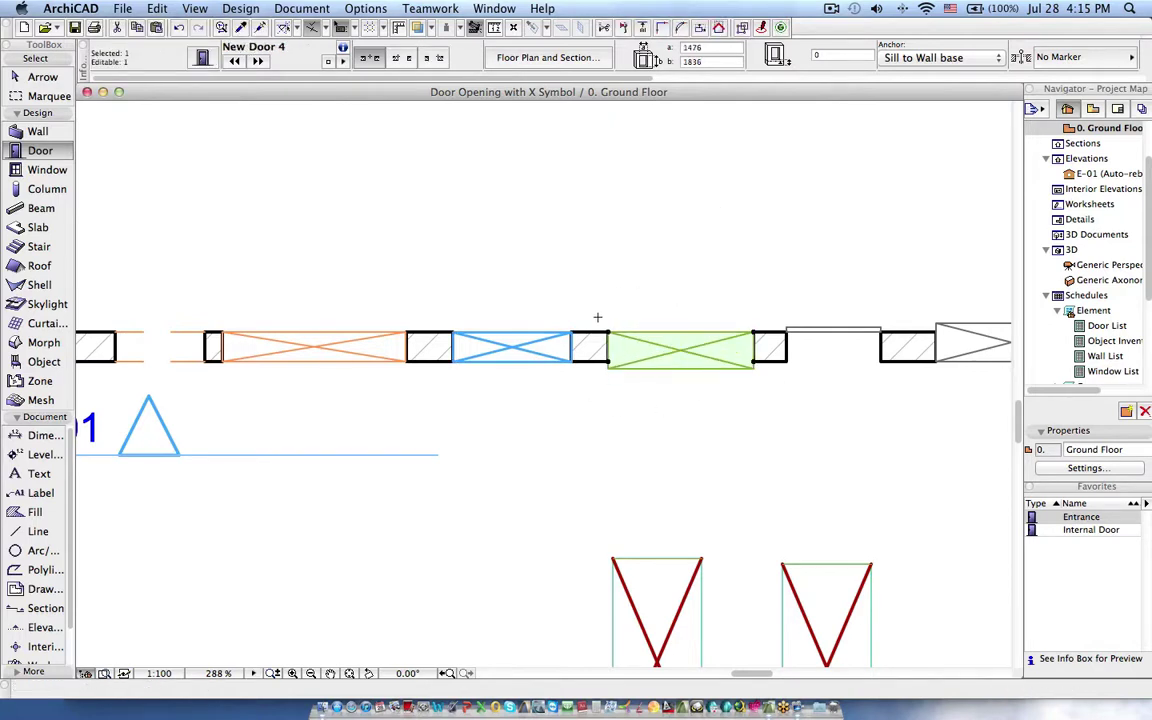
key(Escape)
Select the widest X-marked door opening near the E-01 marker and examine its fill, material and pen parameters.
scroll(675, 366, down, 3)
middle_drag(467, 375, 535, 355)
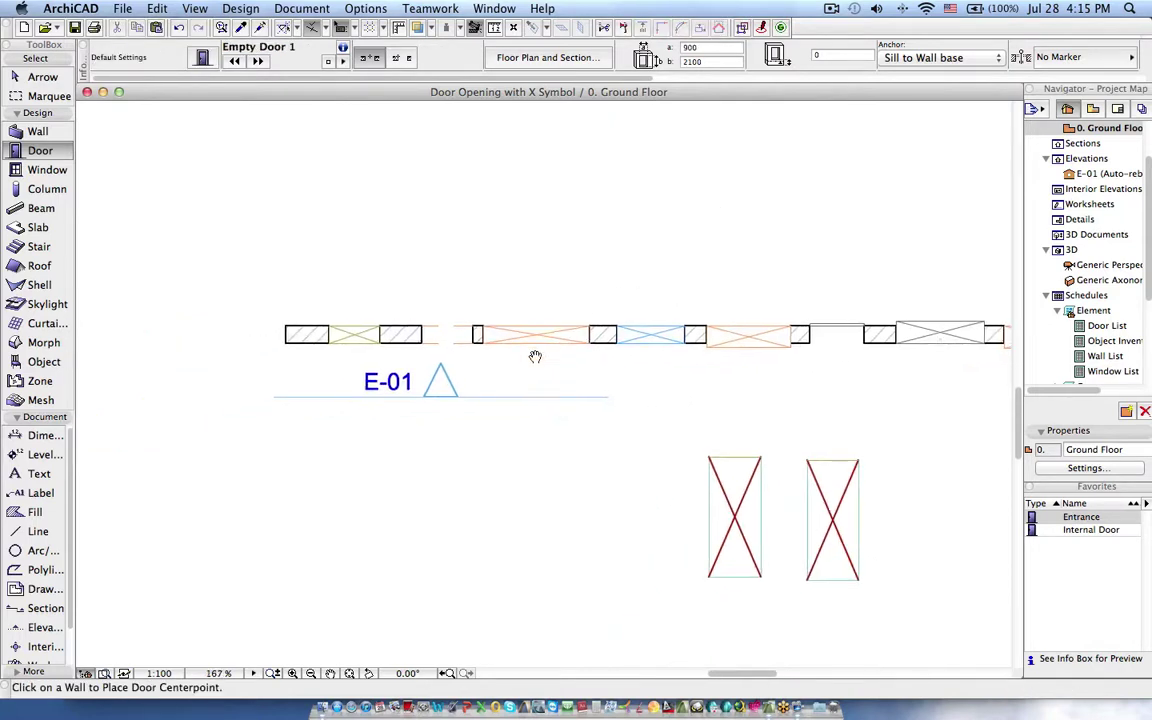
scroll(525, 331, up, 4)
click(453, 341)
click(609, 459)
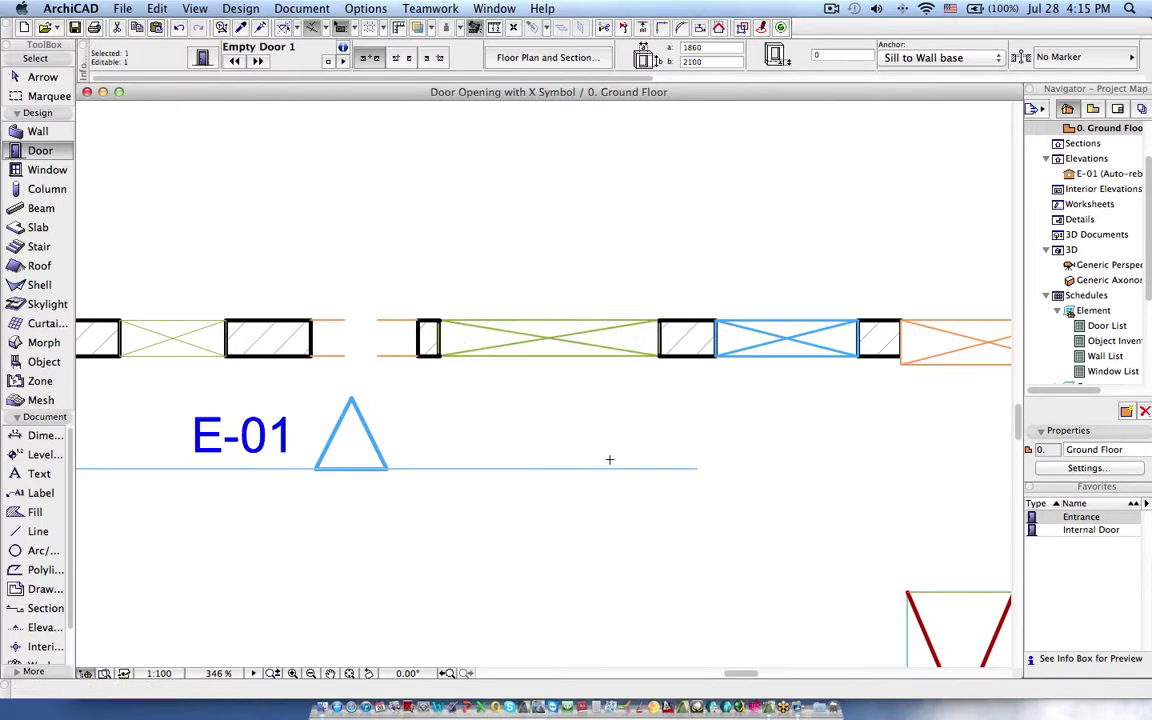
key(super+t)
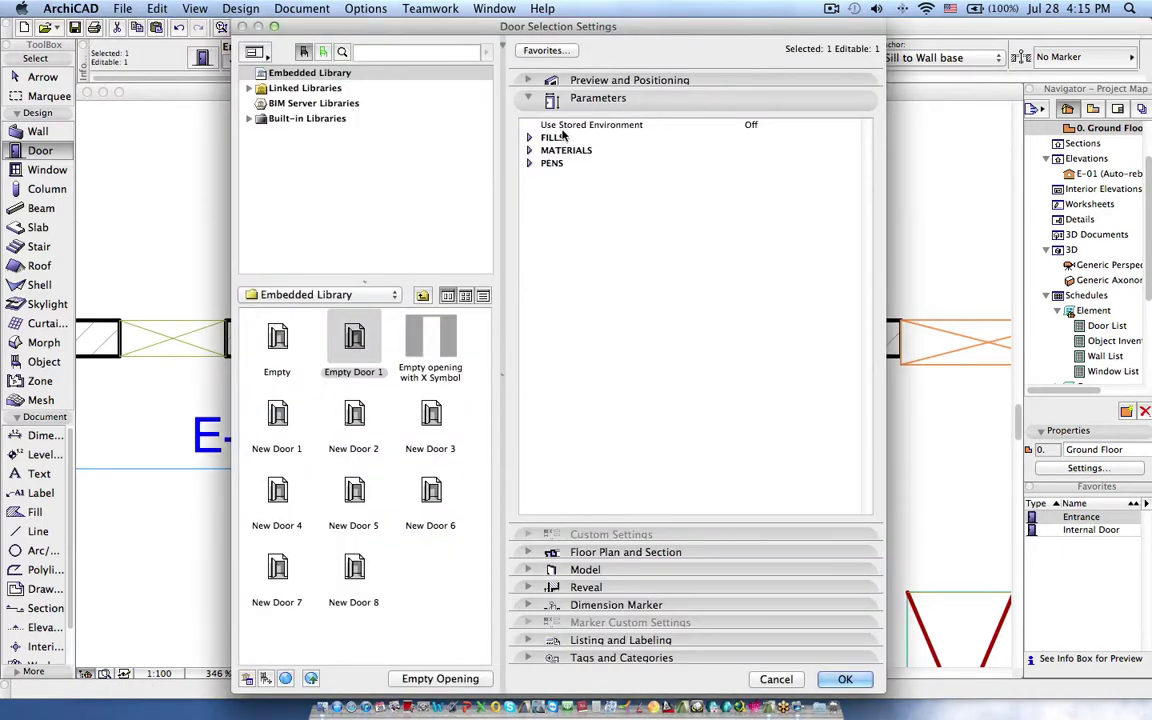
click(529, 137)
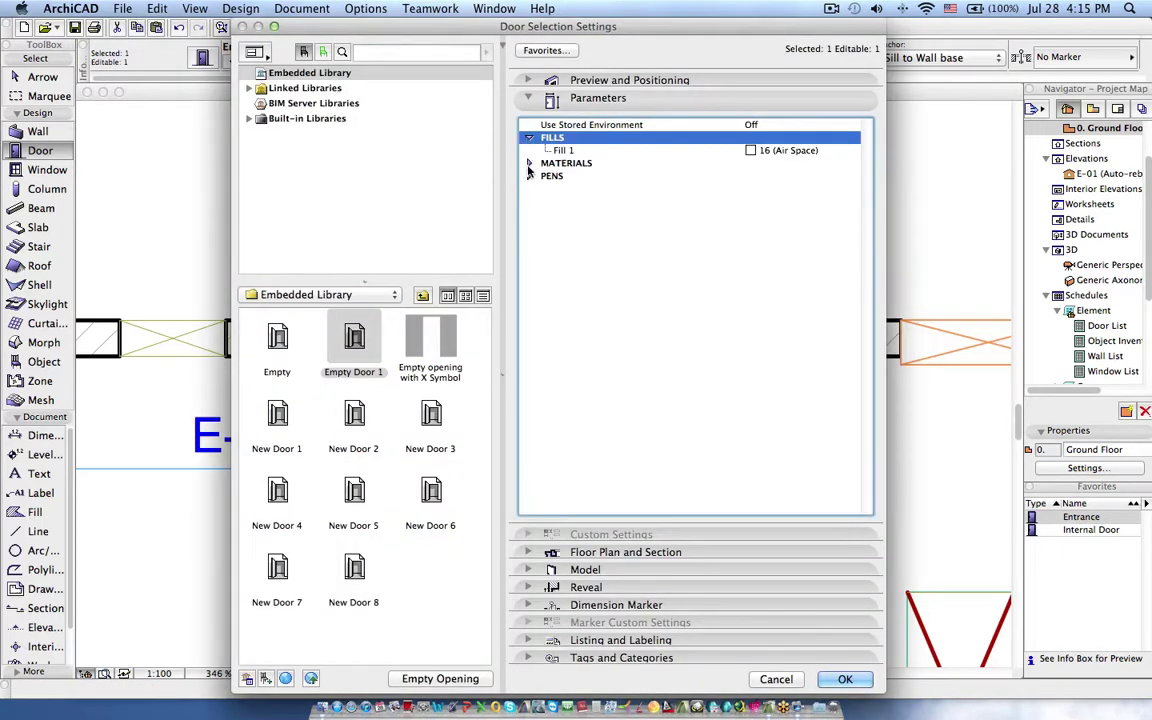
click(529, 163)
click(530, 189)
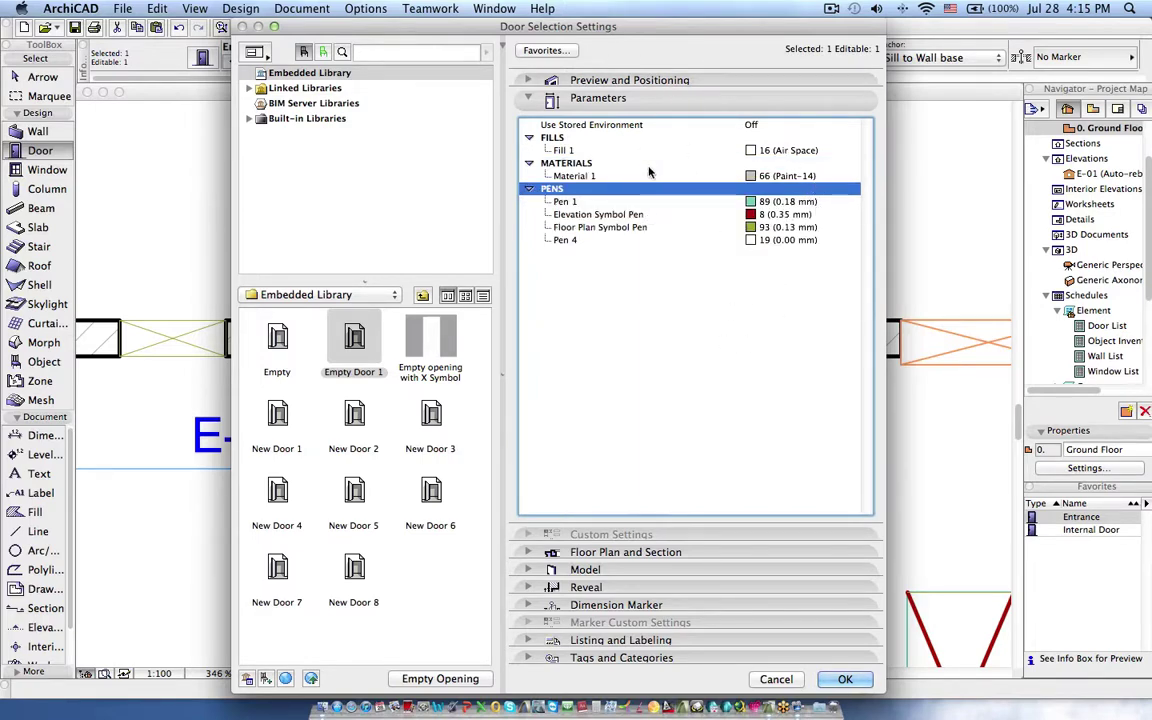
key(Return)
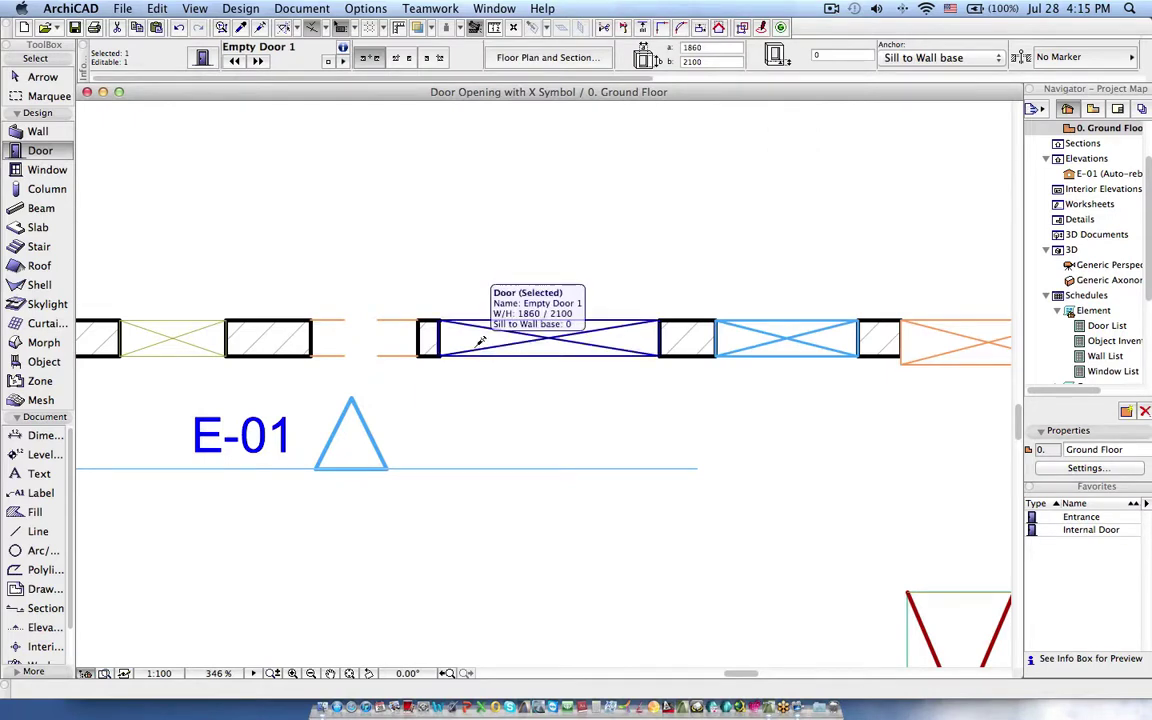
Open the Empty Door 1 library part for editing and hide its Use Stored Environment, FILLS and MATERIALS parameters.
key(super+shift+o)
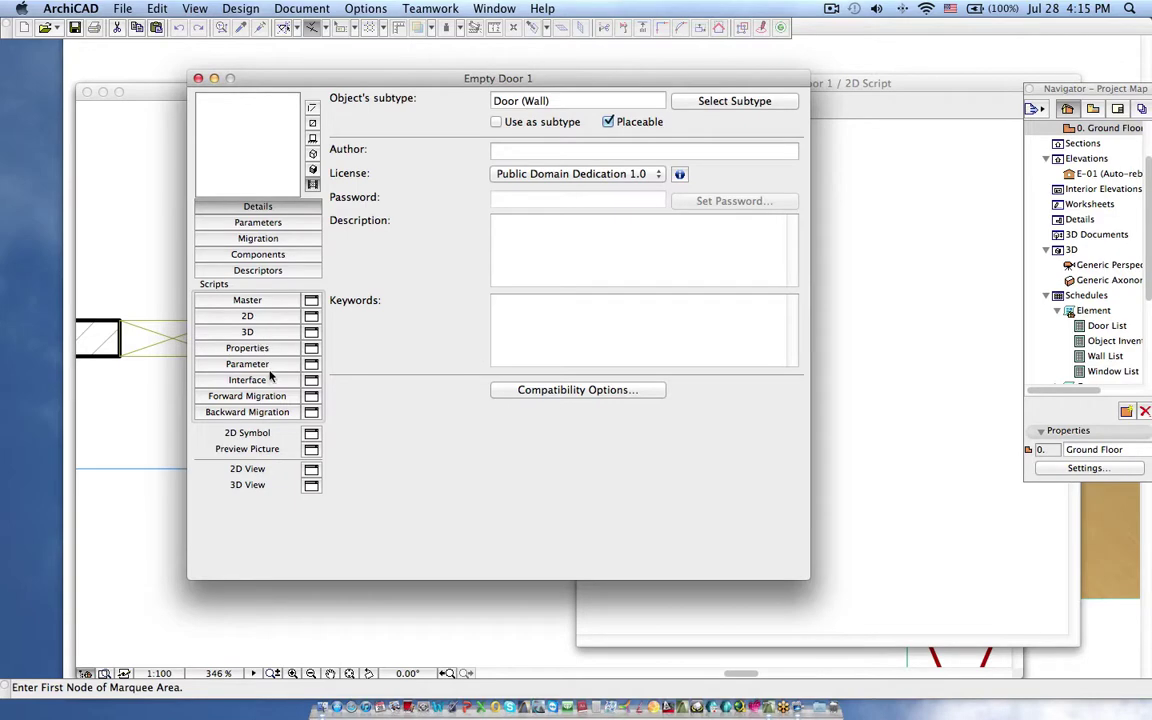
click(262, 222)
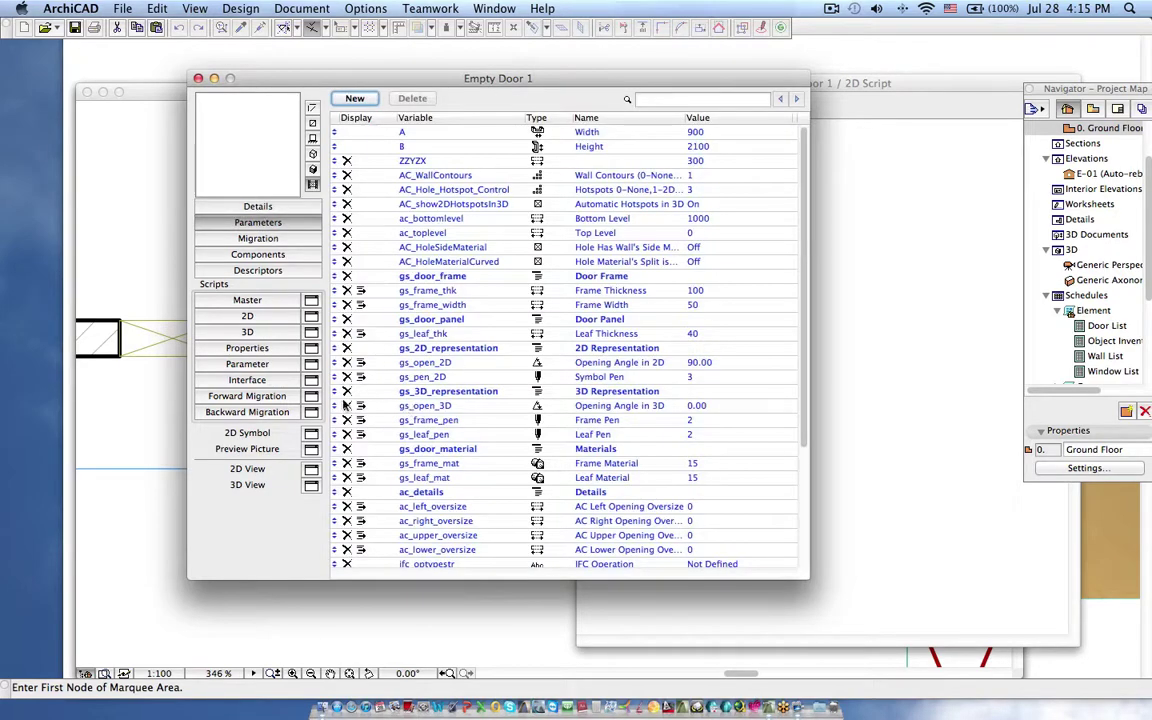
scroll(406, 404, down, 5)
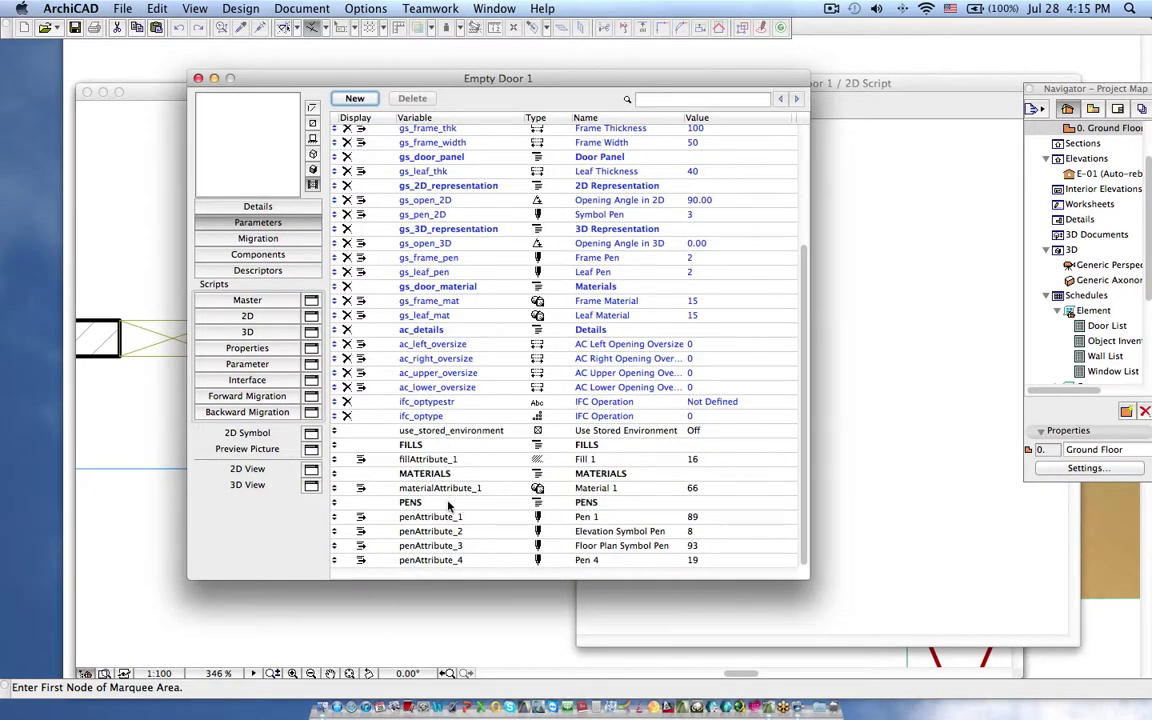
click(350, 434)
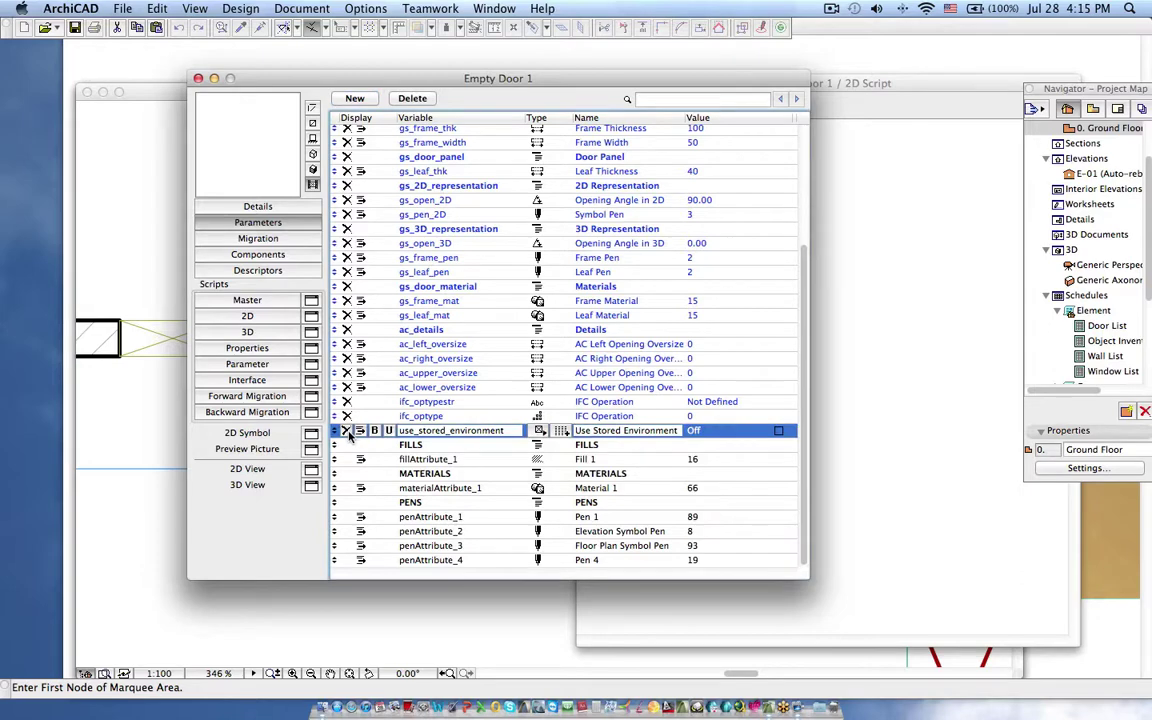
click(346, 446)
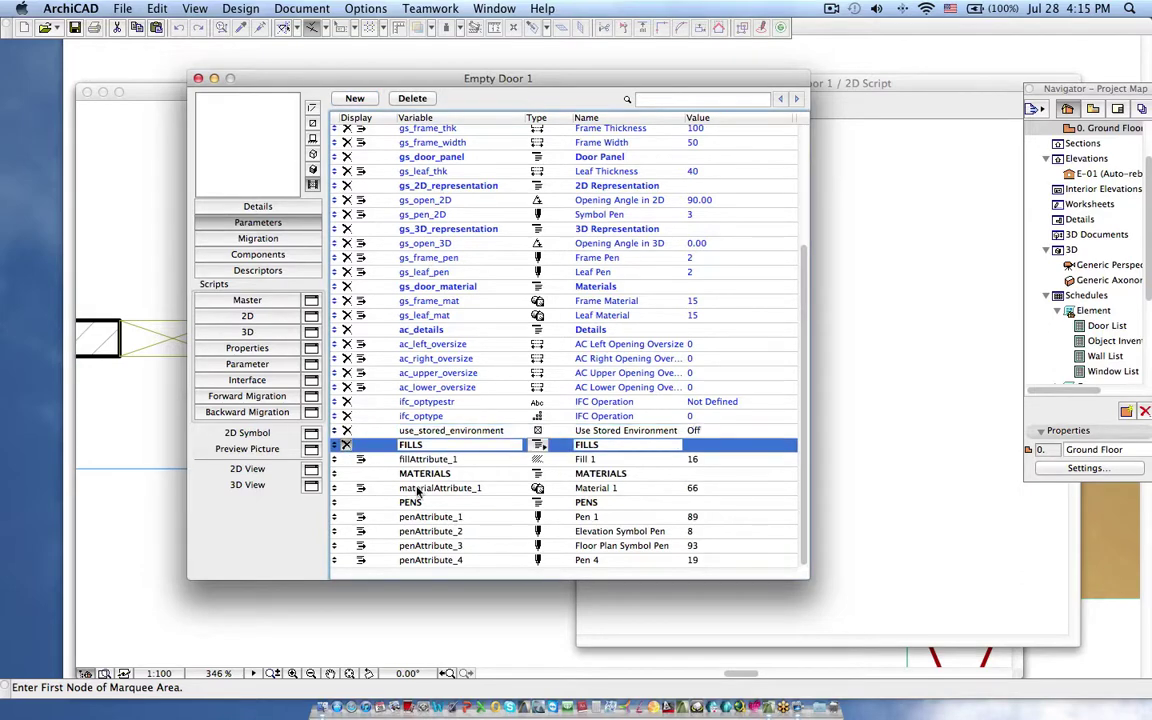
click(349, 477)
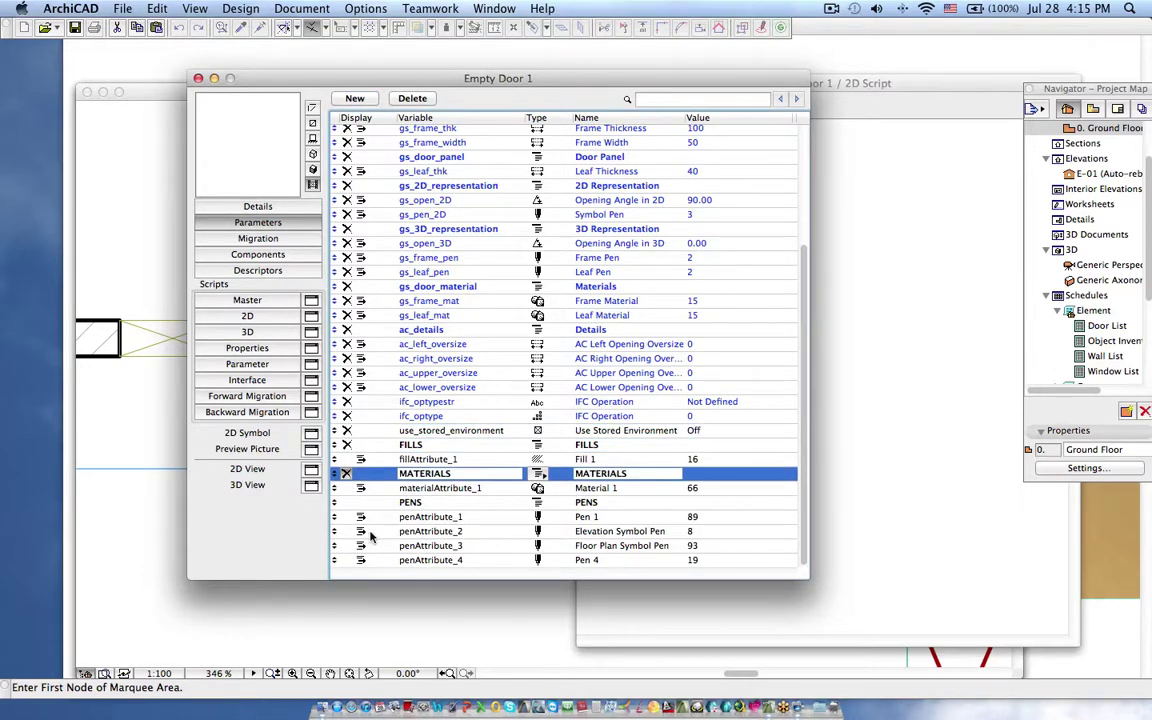
Hide the Pen 1 and Pen 4 parameters as well, and close the library part with its changes saved.
click(348, 518)
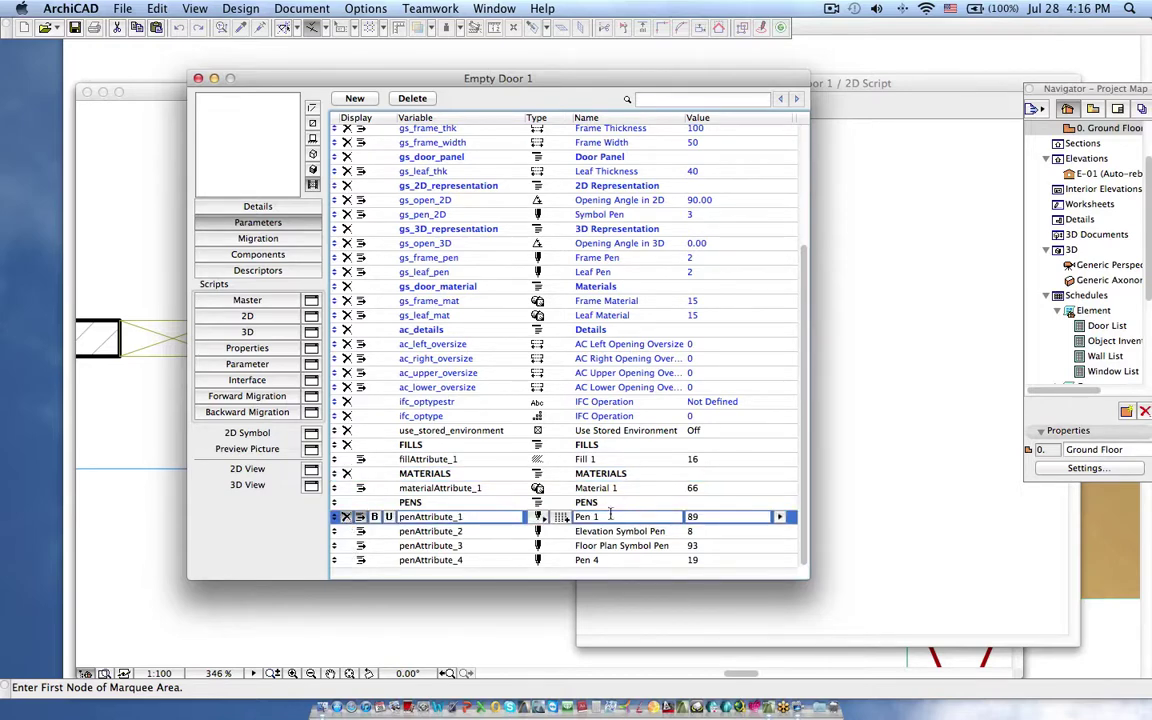
click(346, 561)
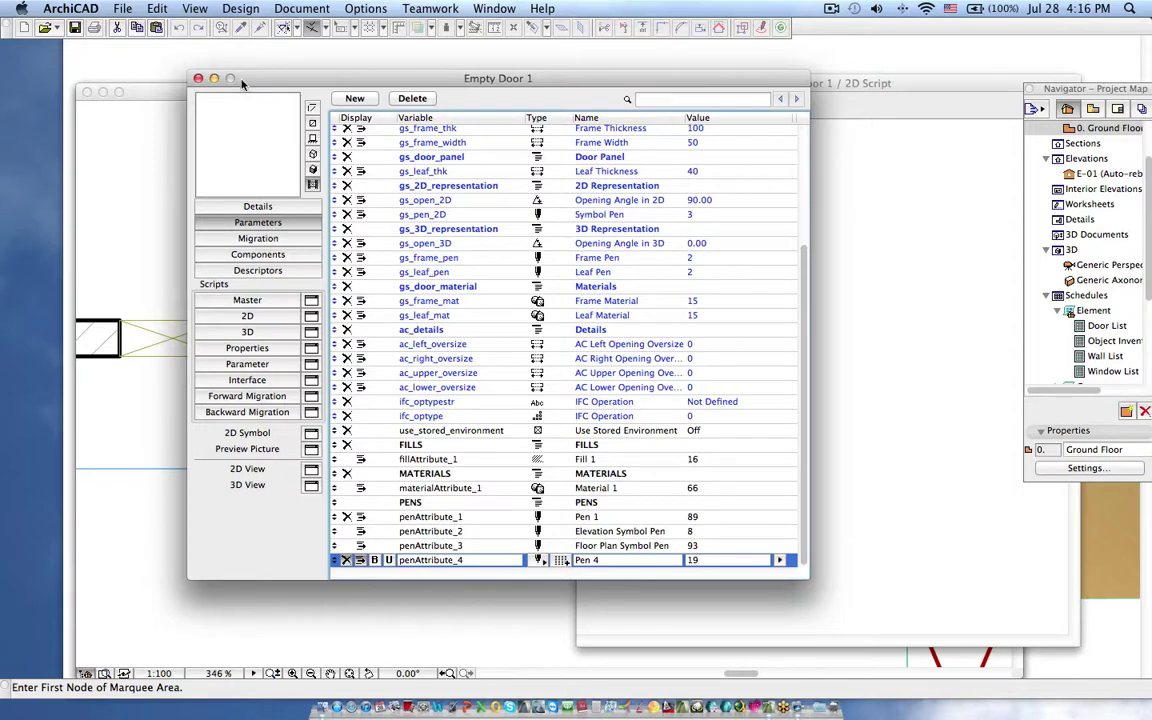
click(199, 79)
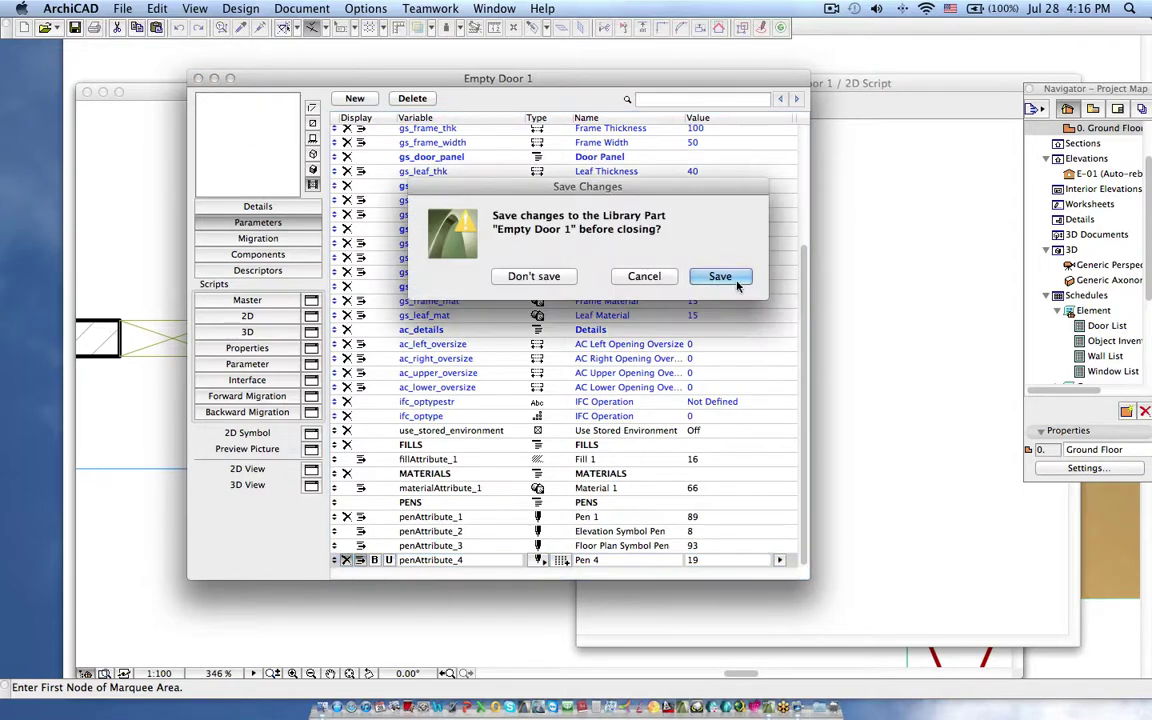
click(730, 276)
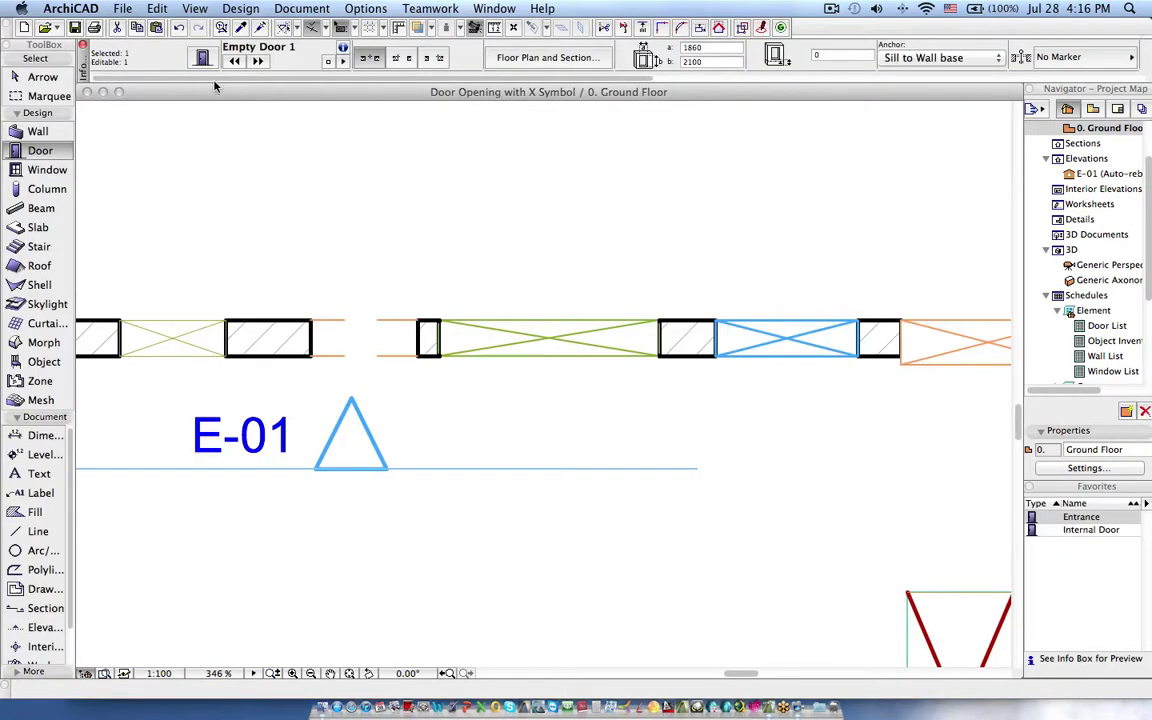
Enable the object's own pens in the selected door opening's floor plan settings, apply them and deselect the door.
click(202, 57)
click(531, 126)
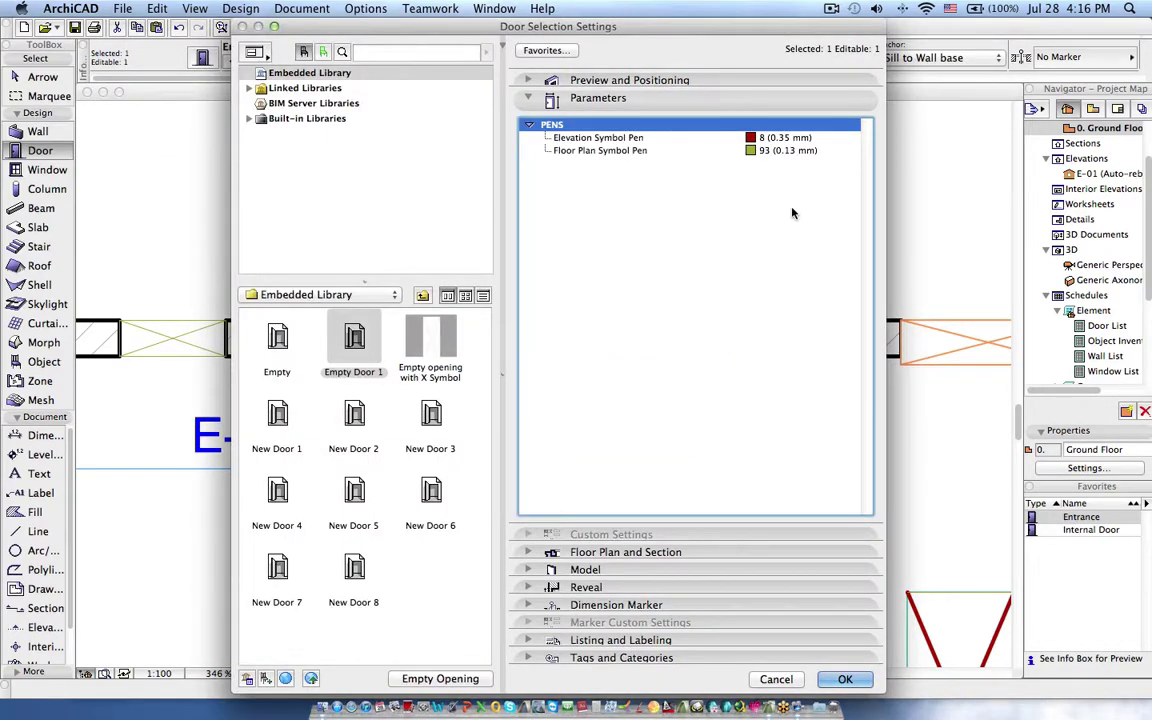
click(697, 553)
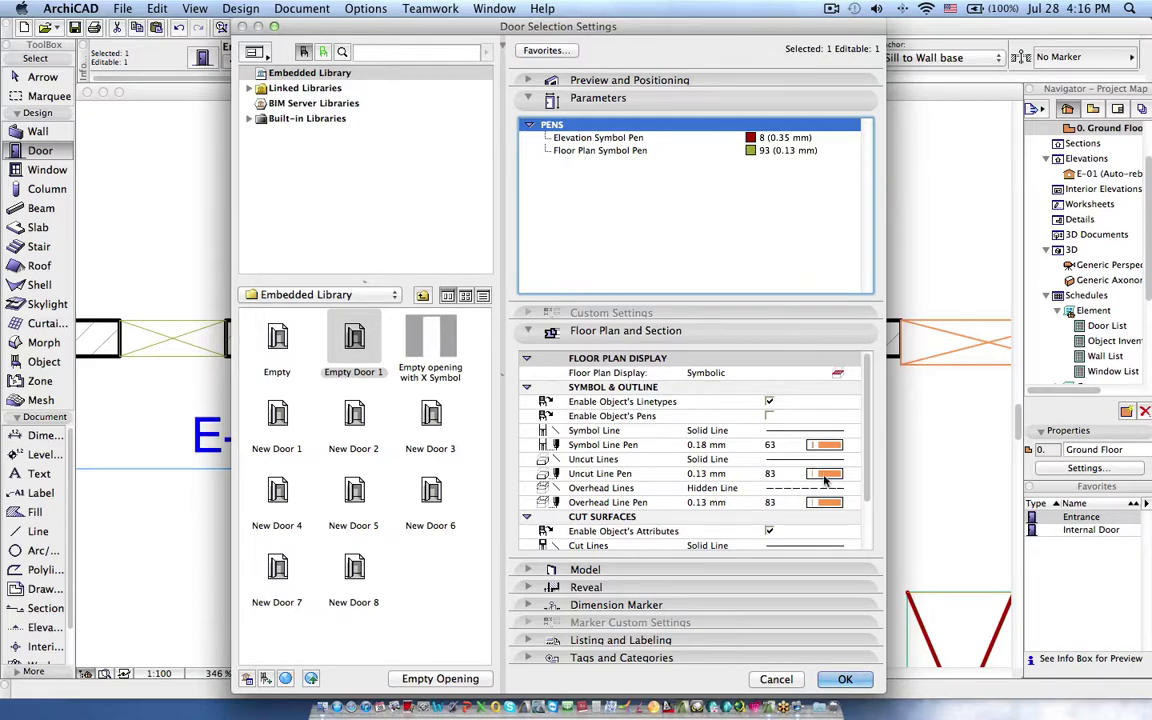
drag(446, 24, 407, 320)
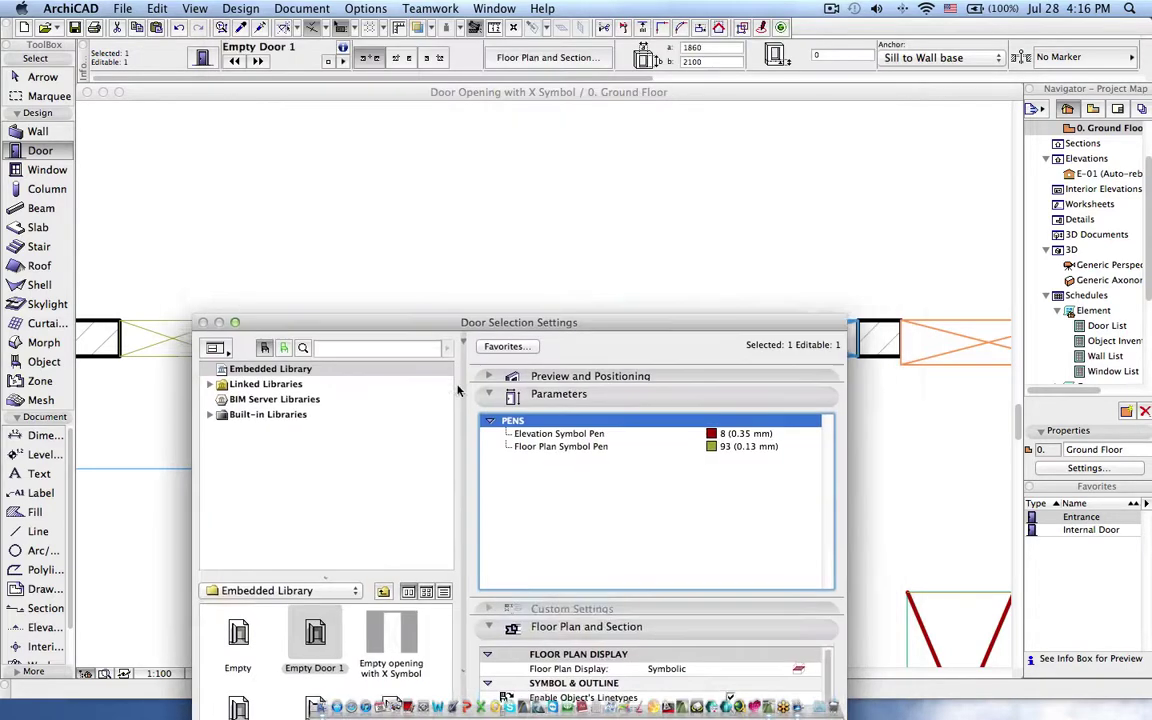
drag(458, 390, 441, 14)
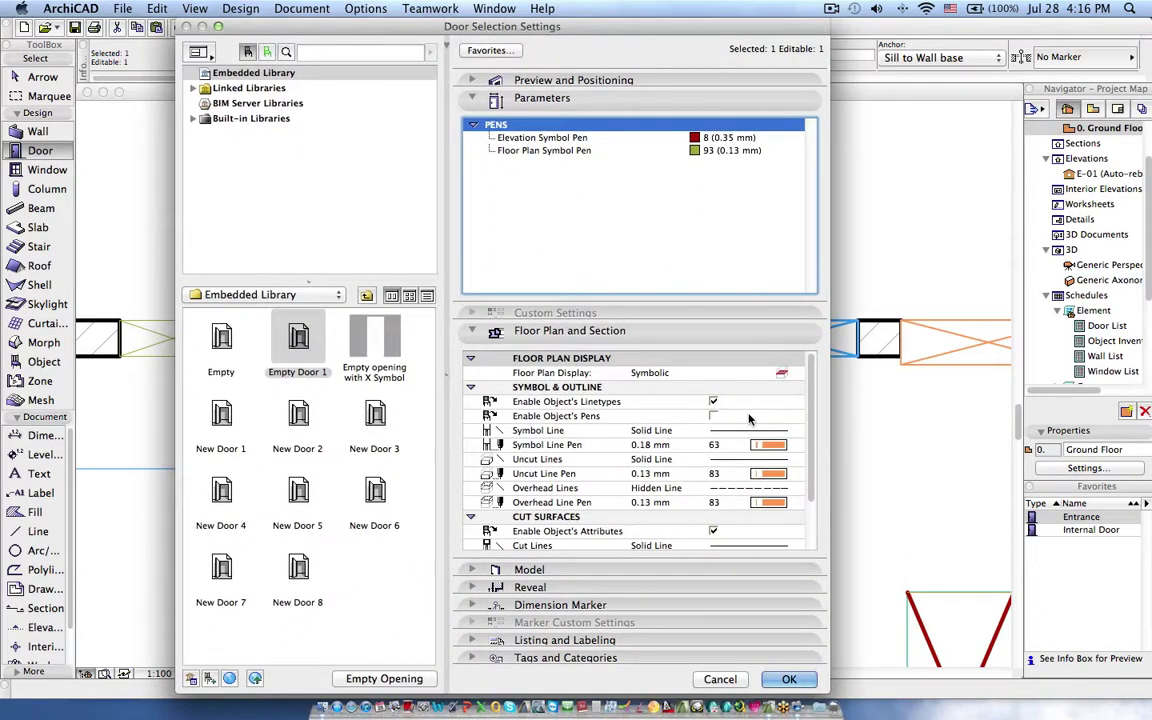
click(713, 416)
click(787, 679)
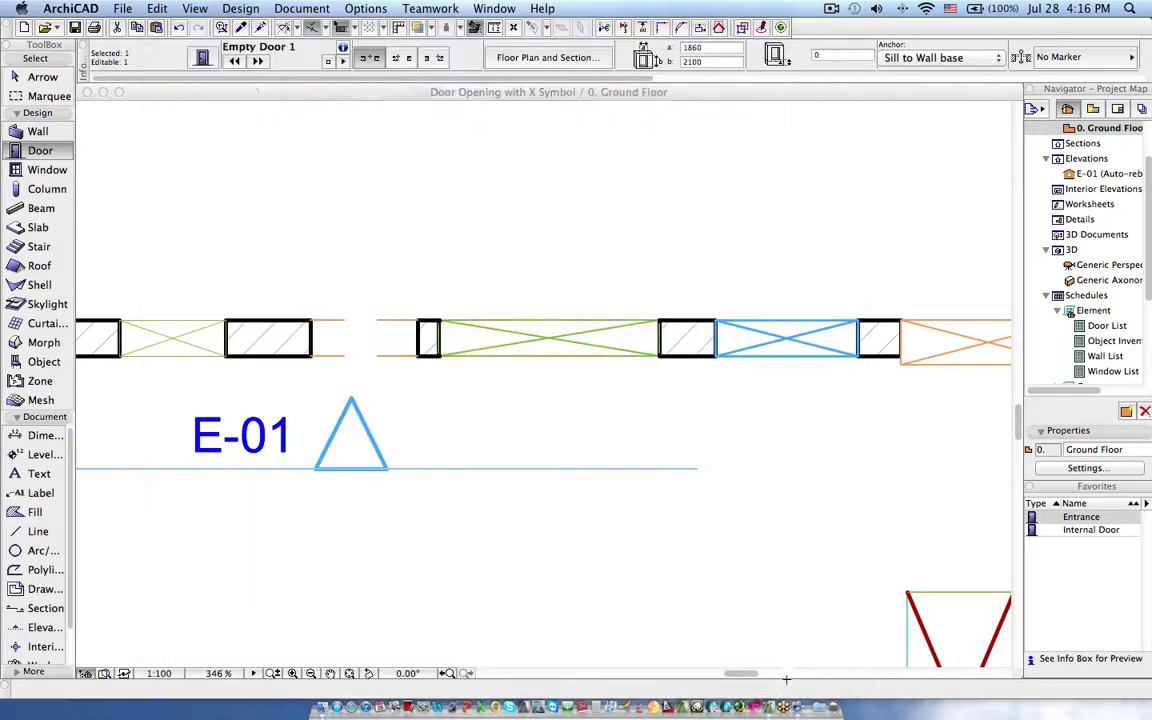
key(Escape)
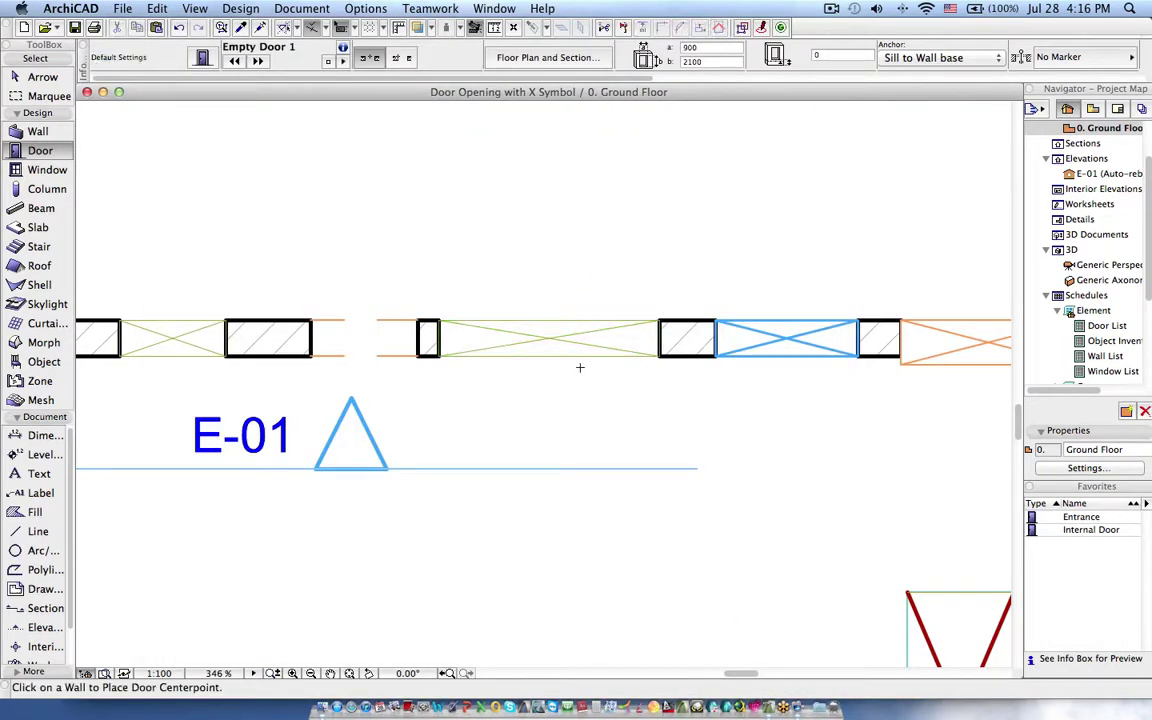
Open the E-01 elevation to check the widened opening's X symbol, and return to the ground floor plan.
click(563, 469)
right_click(563, 469)
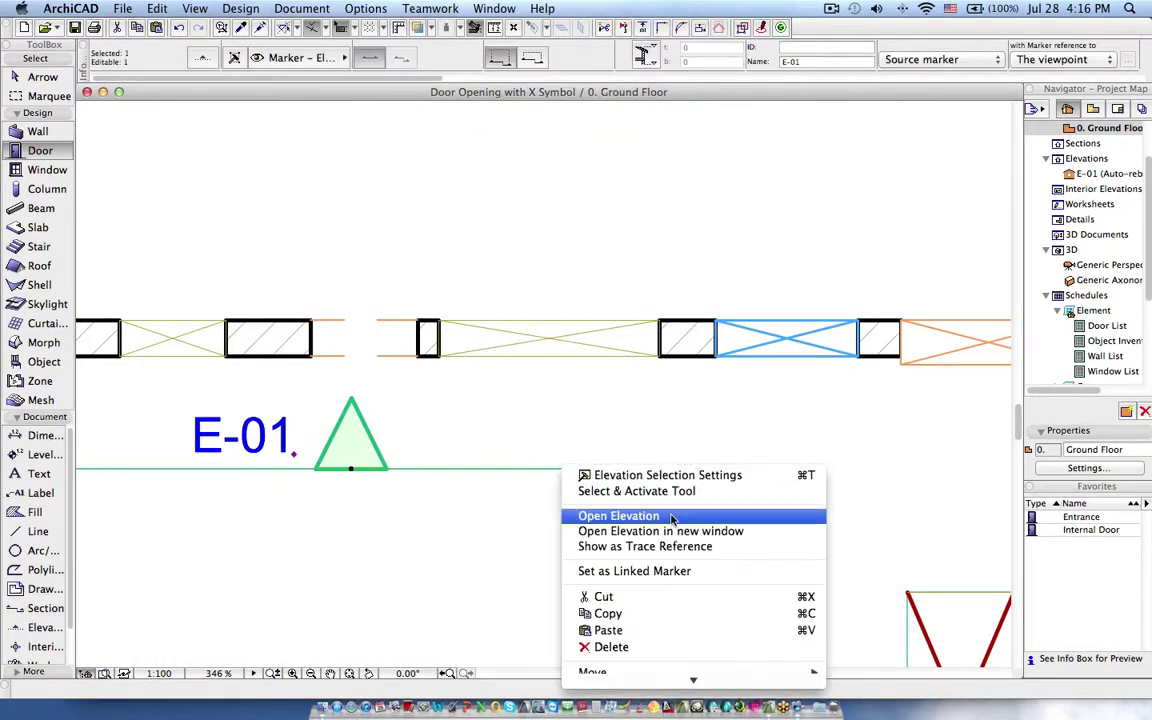
click(640, 516)
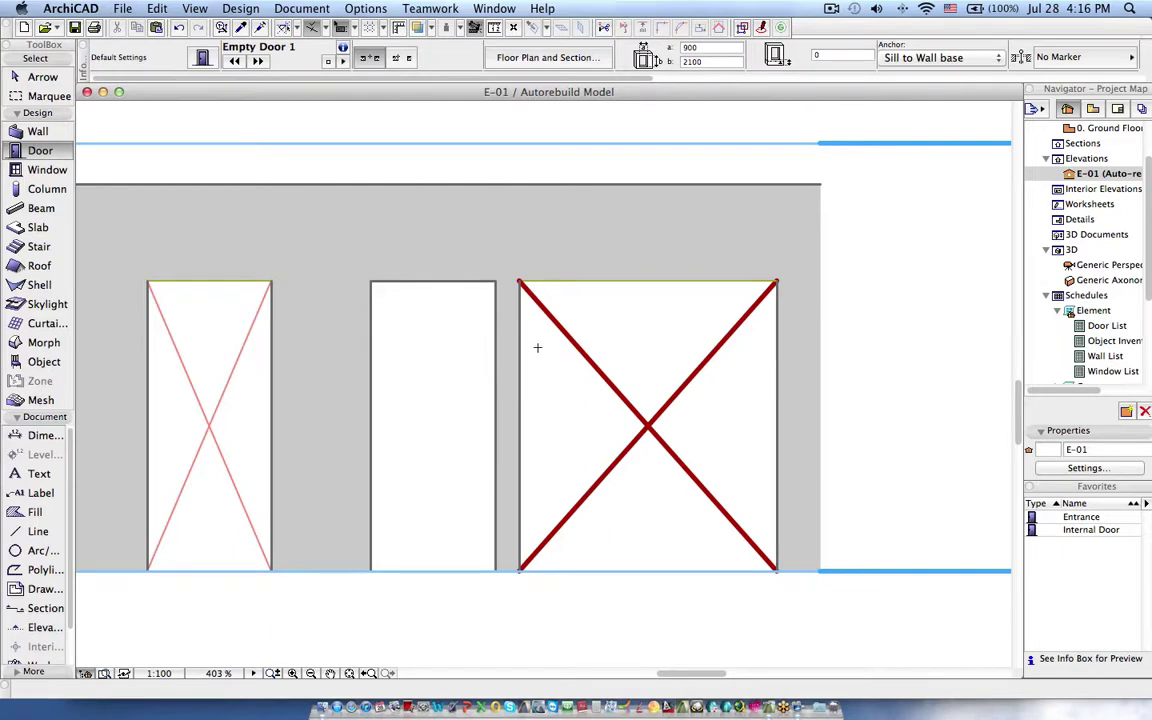
key(F2)
key(Escape)
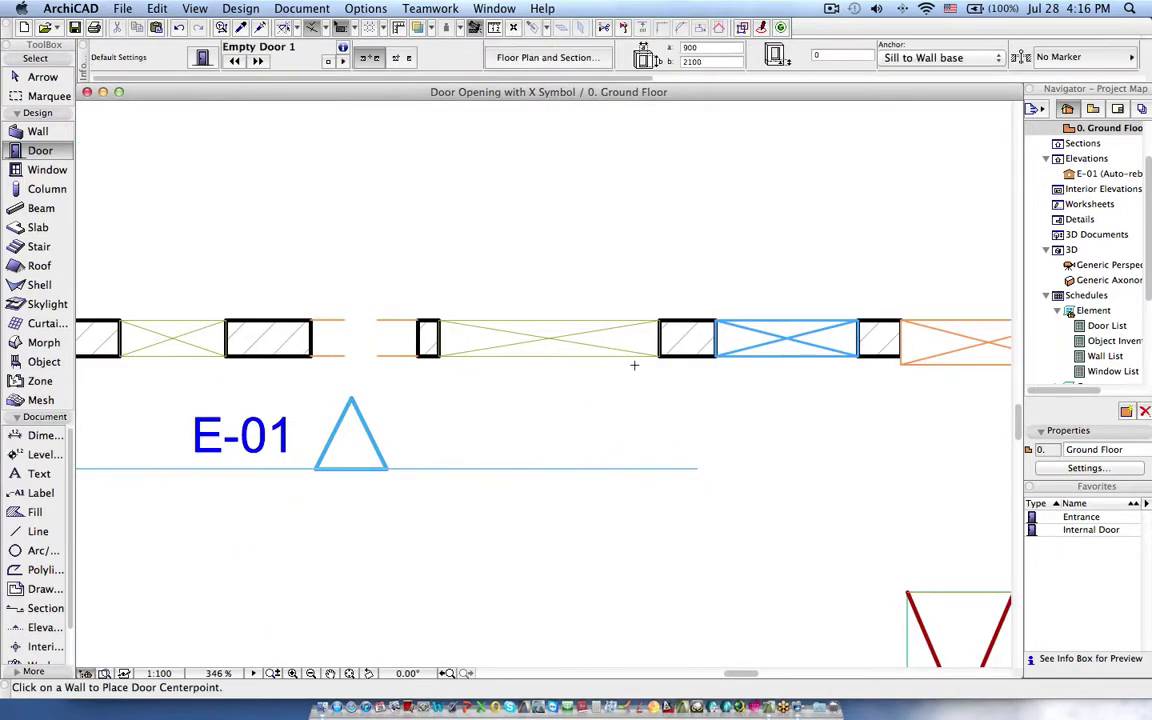
Select the widened door opening and choose the embedded library part "Empty opening with X Symbol" in its settings.
shift+click(542, 320)
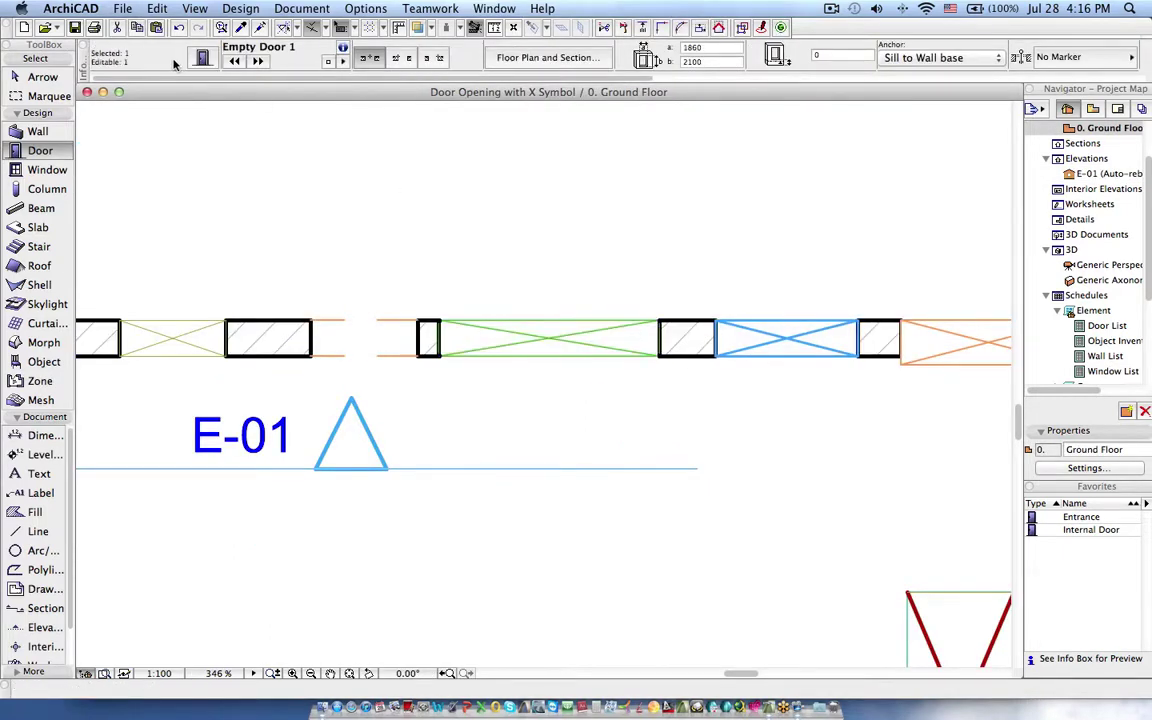
click(203, 59)
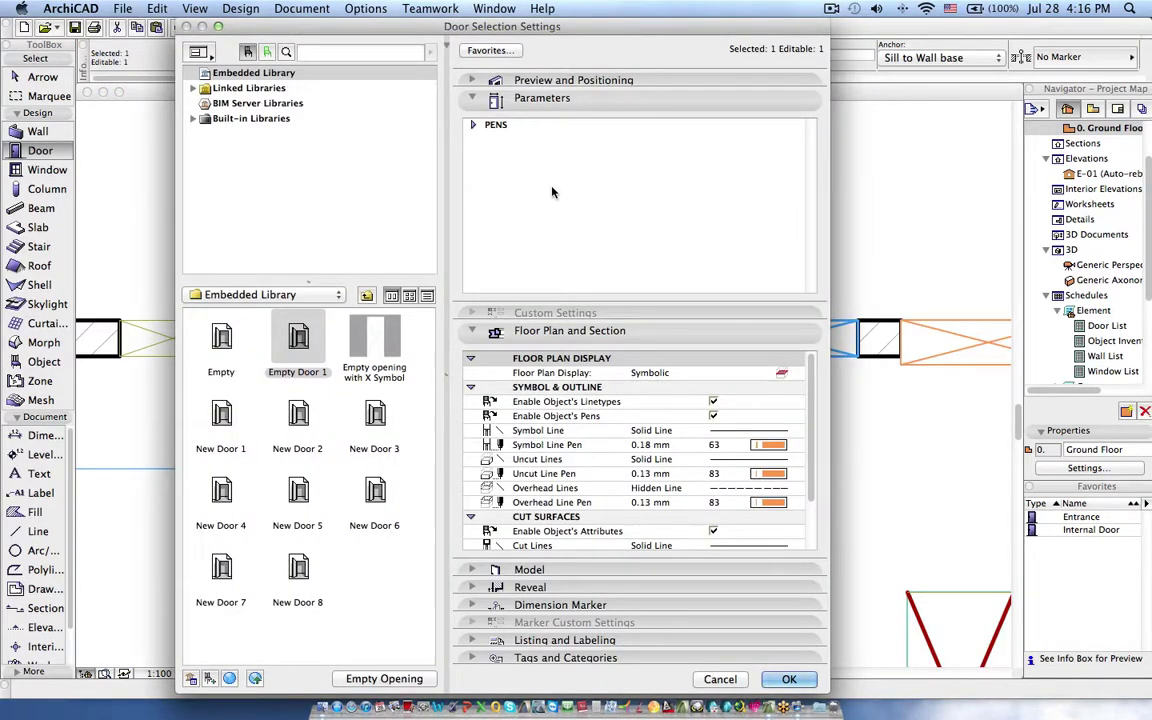
click(357, 373)
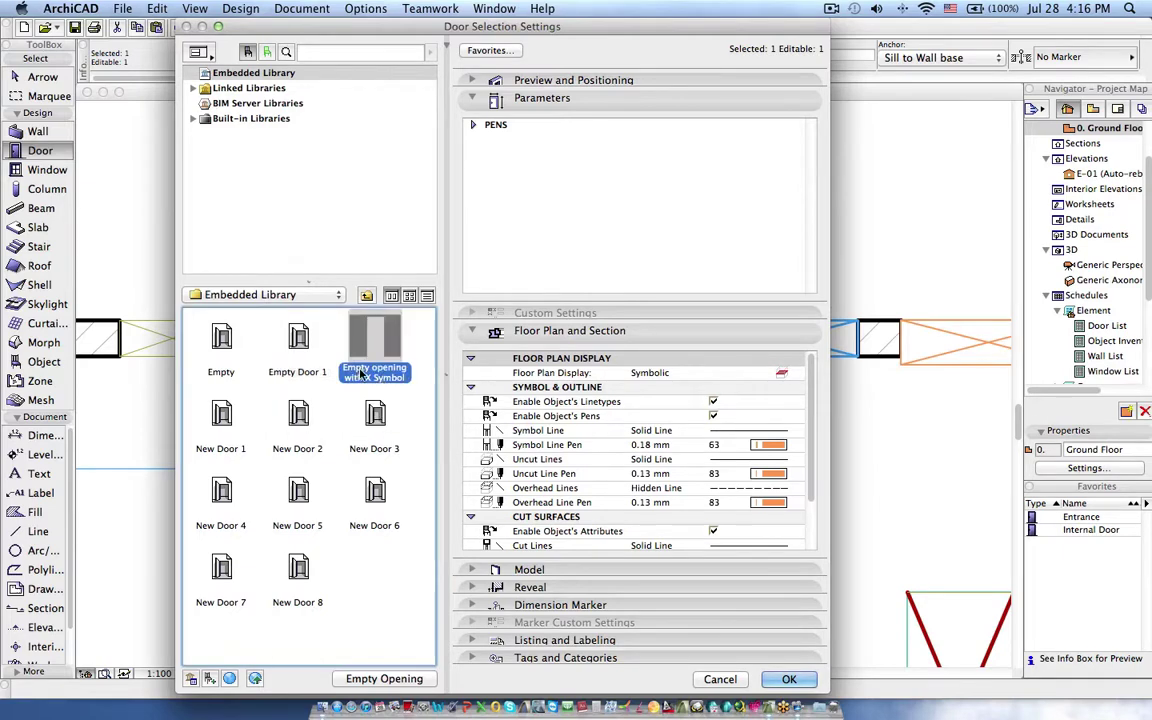